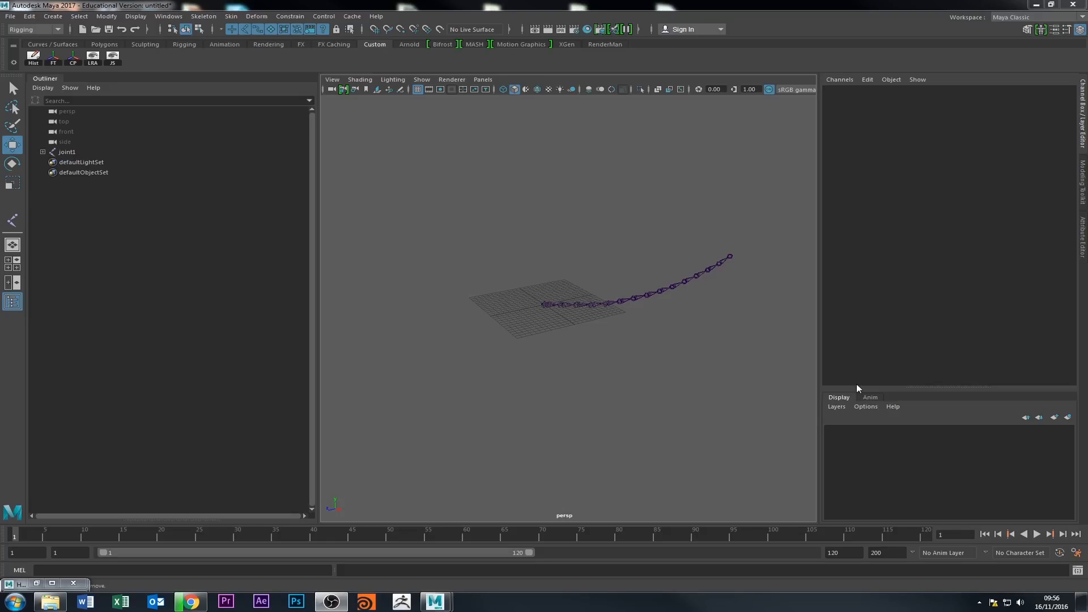
# - Examine the joint chain from several angles in the perspective view
pyautogui.keyDown('alt'); pyautogui.moveTo(506, 346); pyautogui.dragTo(539, 365); pyautogui.keyUp('alt')
pyautogui.keyDown('alt'); pyautogui.moveTo(538, 364); pyautogui.dragTo(581, 389, button='right'); pyautogui.keyUp('alt')
pyautogui.keyDown('alt'); pyautogui.moveTo(581, 389); pyautogui.dragTo(561, 381); pyautogui.keyUp('alt')
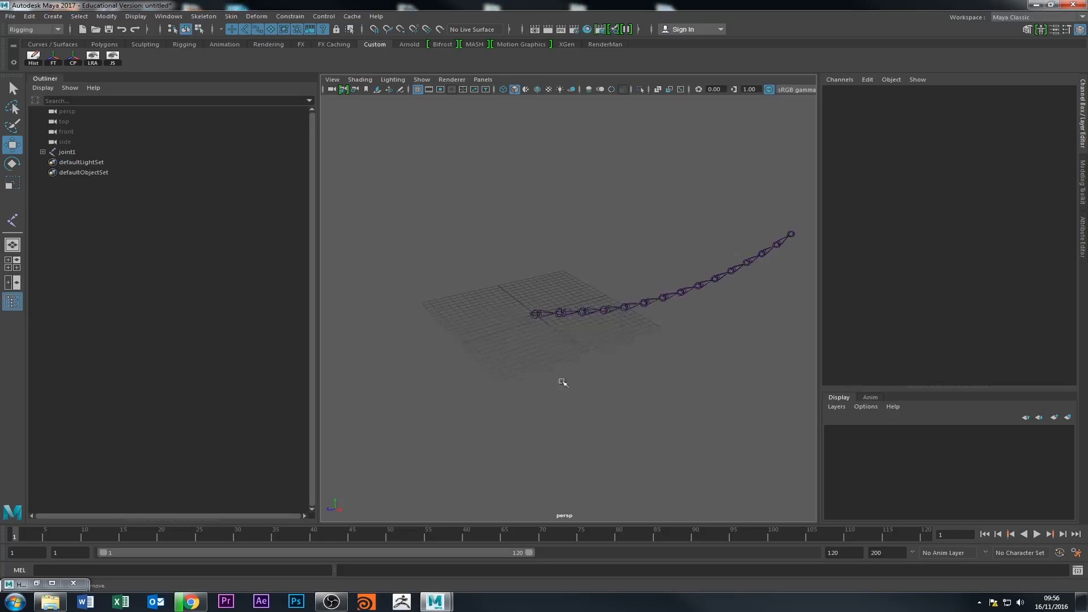
pyautogui.keyDown('alt'); pyautogui.moveTo(560, 382); pyautogui.dragTo(528, 400, button='middle'); pyautogui.keyUp('alt')
pyautogui.keyDown('alt'); pyautogui.moveTo(528, 400); pyautogui.dragTo(577, 408, button='right'); pyautogui.keyUp('alt')
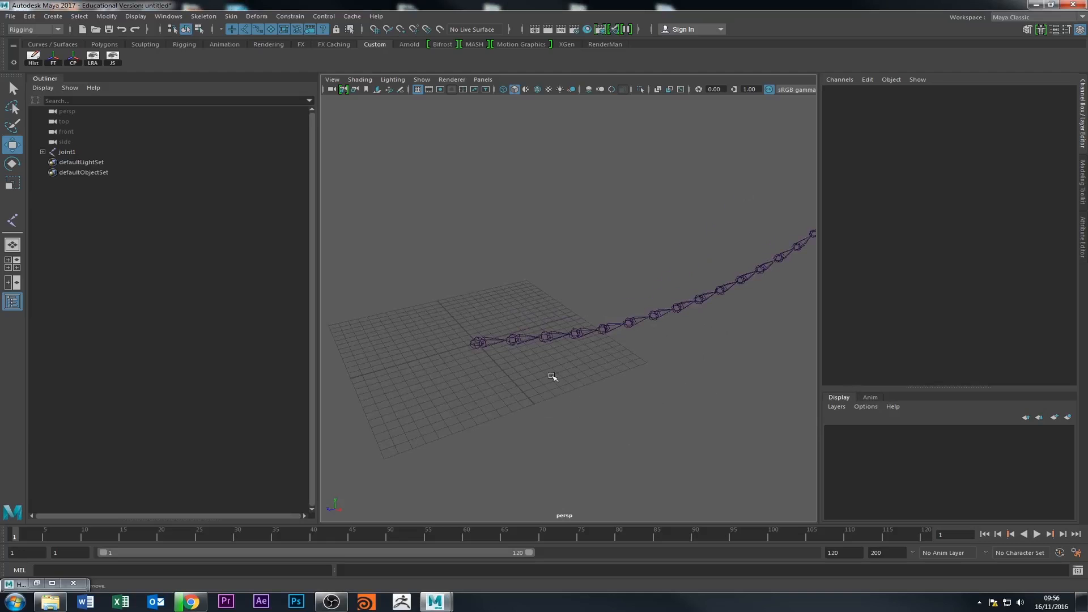
pyautogui.keyDown('alt'); pyautogui.moveTo(554, 377); pyautogui.dragTo(536, 393); pyautogui.keyUp('alt')
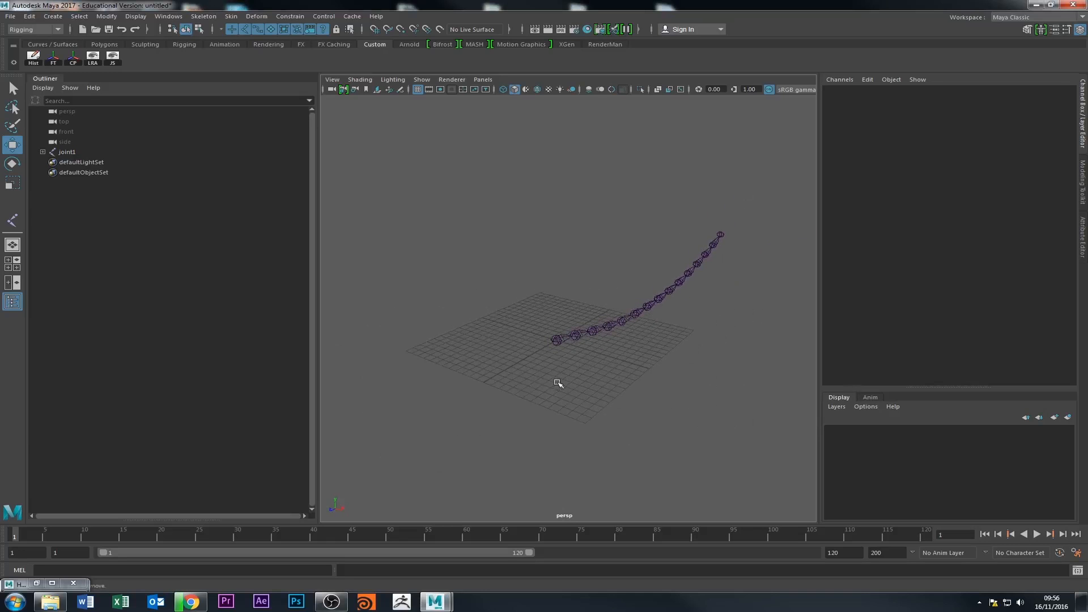
pyautogui.keyDown('alt'); pyautogui.moveTo(558, 383); pyautogui.dragTo(488, 410, button='middle'); pyautogui.keyUp('alt')
pyautogui.keyDown('alt'); pyautogui.moveTo(488, 410); pyautogui.dragTo(506, 415, button='right'); pyautogui.keyUp('alt')
pyautogui.keyDown('alt'); pyautogui.moveTo(506, 415); pyautogui.dragTo(474, 418); pyautogui.keyUp('alt')
pyautogui.keyDown('alt'); pyautogui.moveTo(473, 417); pyautogui.dragTo(516, 420, button='middle'); pyautogui.keyUp('alt')
pyautogui.keyDown('alt'); pyautogui.moveTo(516, 421); pyautogui.dragTo(484, 430); pyautogui.keyUp('alt')
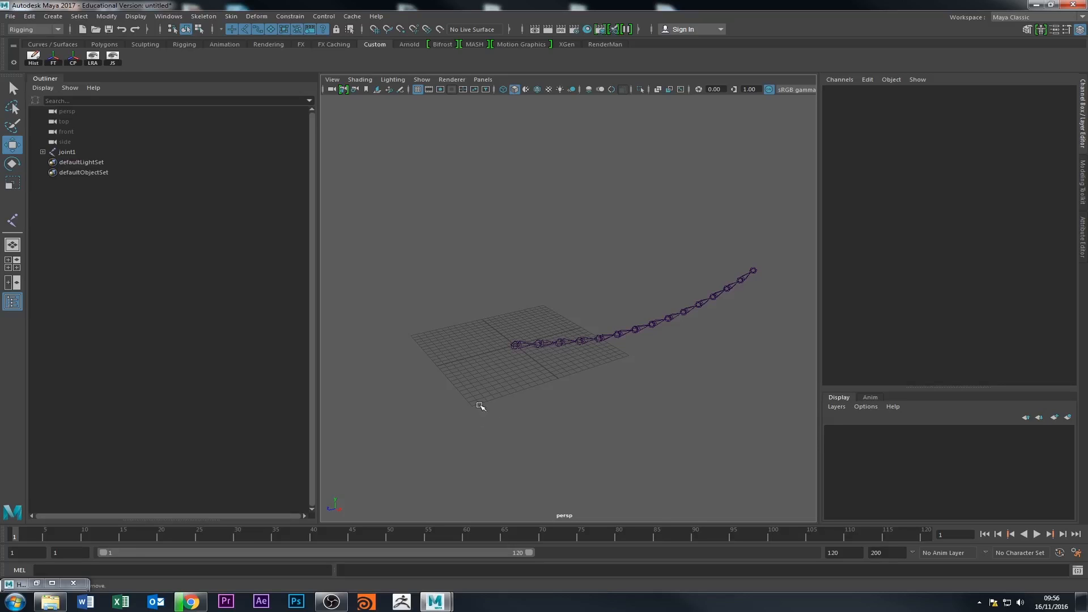
pyautogui.keyDown('alt'); pyautogui.moveTo(481, 406); pyautogui.dragTo(411, 365); pyautogui.keyUp('alt')
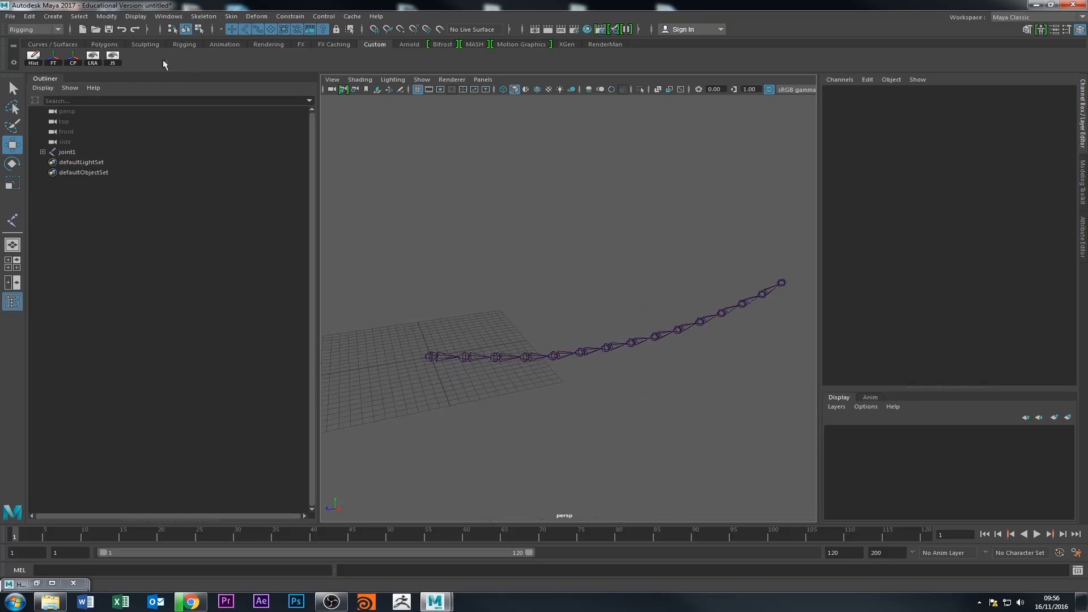
pyautogui.click(198, 29)
pyautogui.click(186, 29)
pyautogui.click(199, 29)
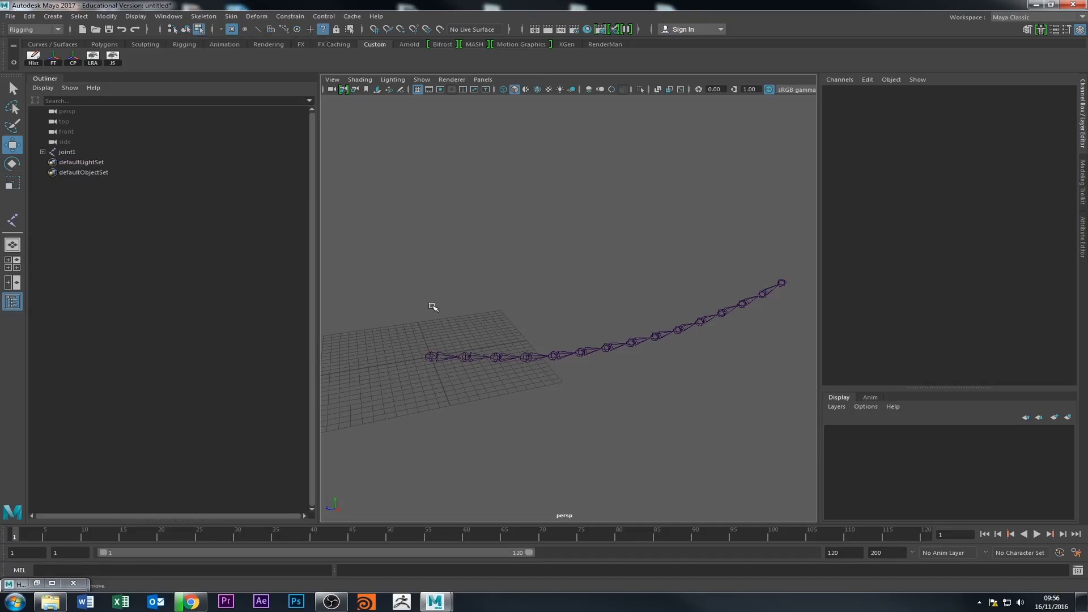
pyautogui.click(186, 30)
pyautogui.click(238, 152)
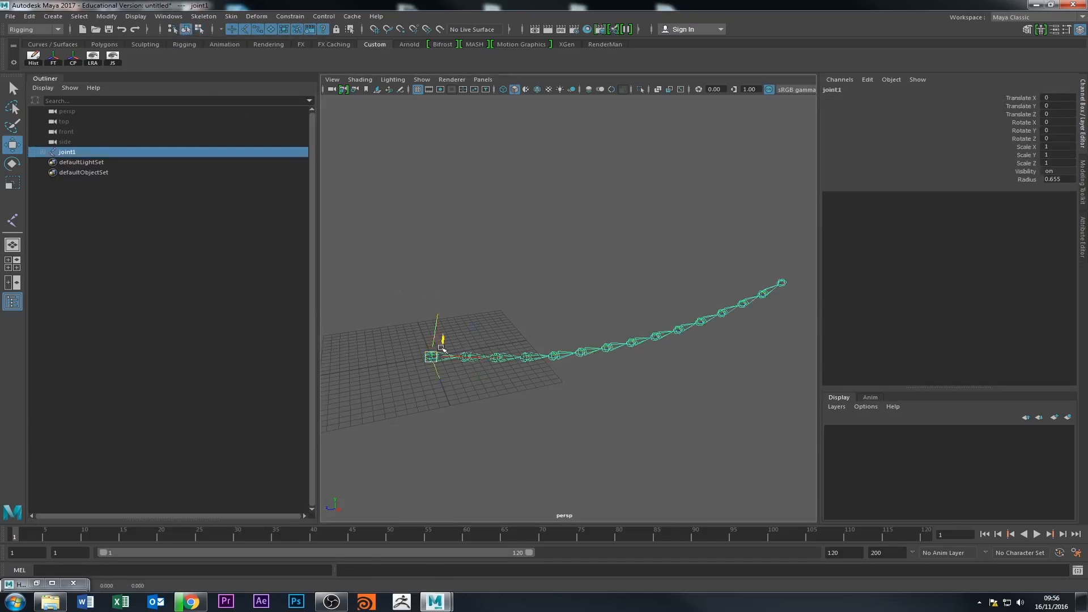
pyautogui.hotkey('ctrl', 'z')
pyautogui.hotkey('ctrl', 'z')
# - Examine the local rotation axes along the joint chain in component mode and return to object mode
pyautogui.keyDown('alt'); pyautogui.moveTo(409, 273); pyautogui.dragTo(627, 230); pyautogui.keyUp('alt')
pyautogui.click(451, 374)
pyautogui.click(199, 29)
pyautogui.keyDown('alt'); pyautogui.moveTo(693, 301); pyautogui.dragTo(621, 219); pyautogui.keyUp('alt')
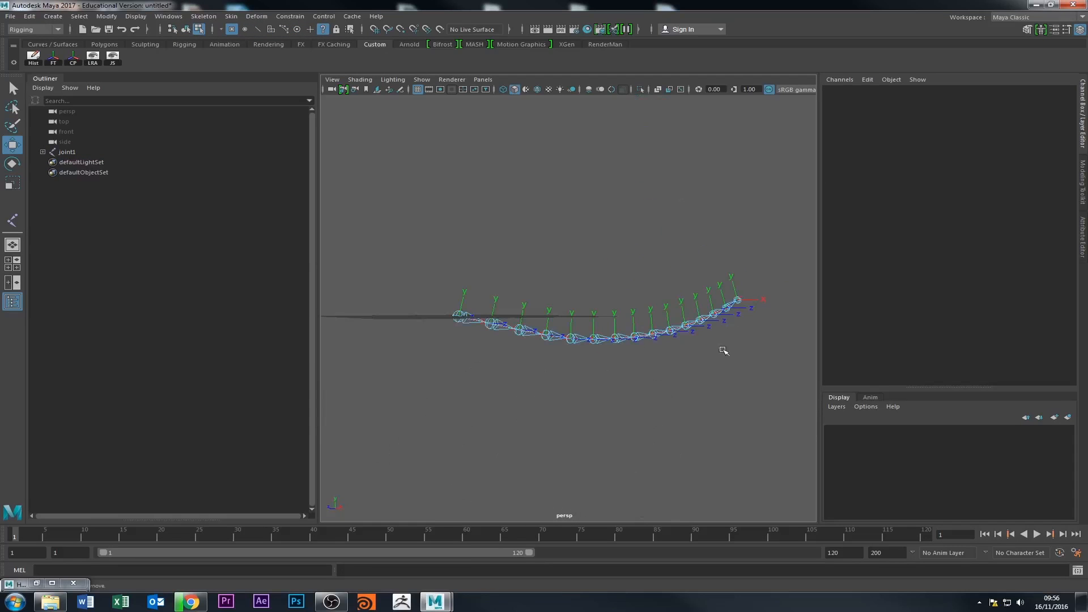
pyautogui.keyDown('alt'); pyautogui.moveTo(733, 336); pyautogui.dragTo(671, 210); pyautogui.keyUp('alt')
pyautogui.keyDown('alt'); pyautogui.moveTo(672, 209); pyautogui.dragTo(599, 264, button='middle'); pyautogui.keyUp('alt')
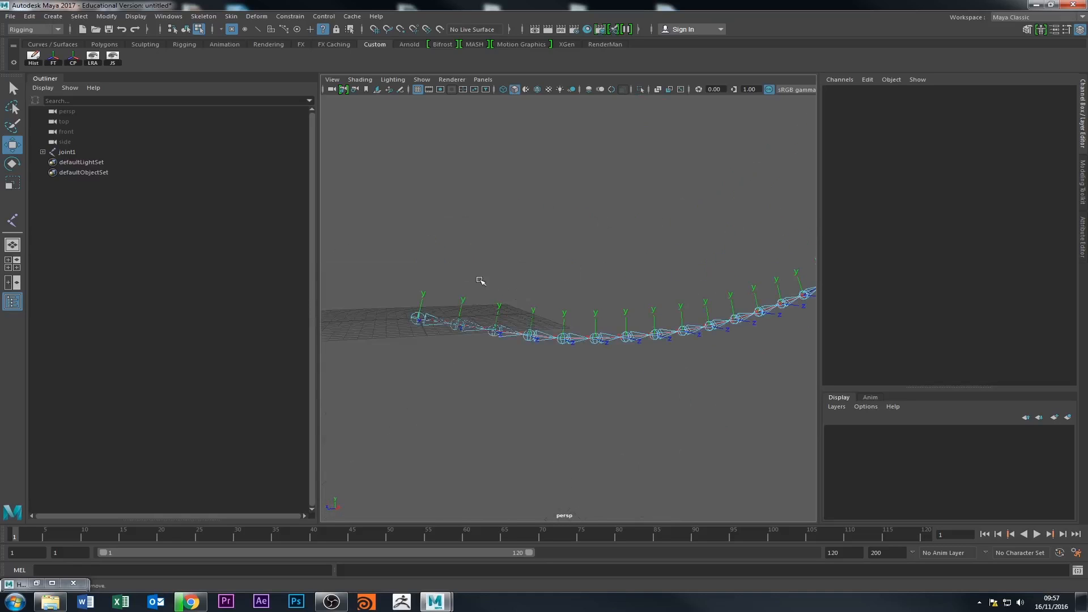
pyautogui.keyDown('alt'); pyautogui.moveTo(480, 281); pyautogui.dragTo(583, 321); pyautogui.keyUp('alt')
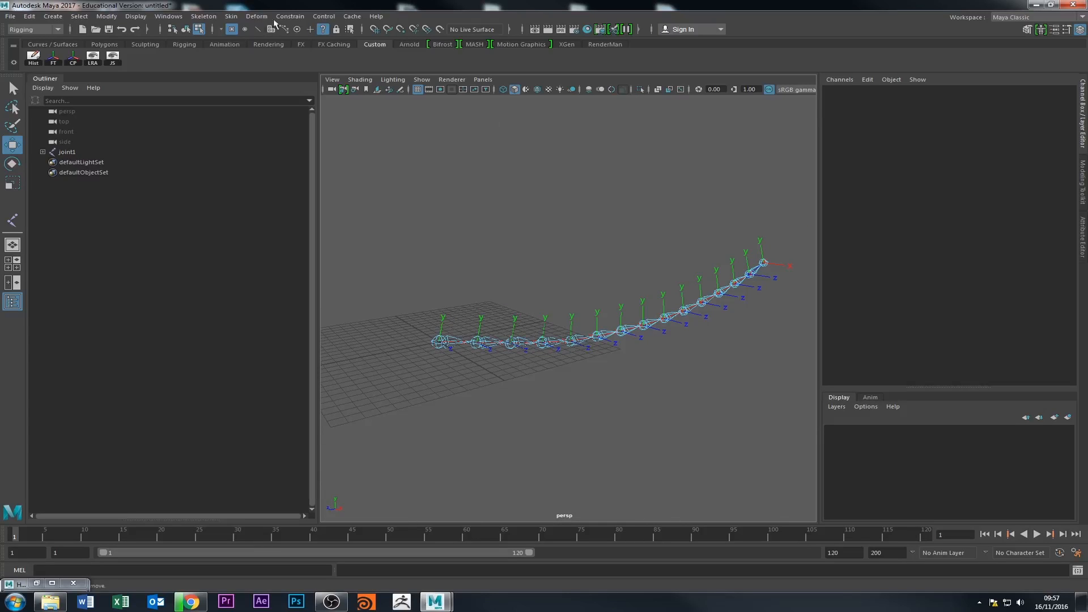
pyautogui.click(185, 30)
pyautogui.keyDown('alt'); pyautogui.moveTo(530, 309); pyautogui.dragTo(503, 314); pyautogui.keyUp('alt')
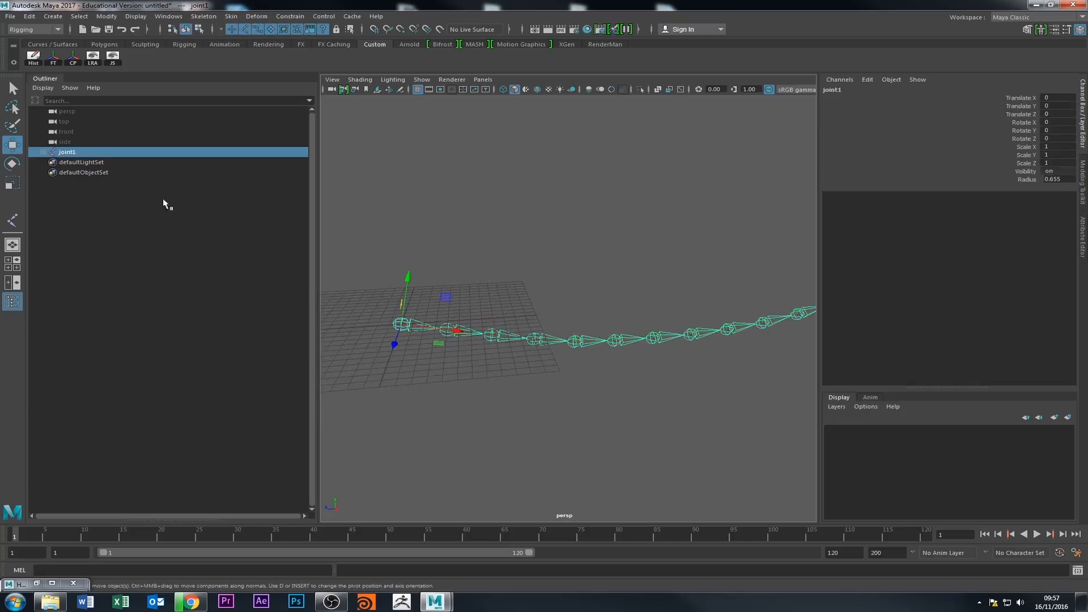
pyautogui.click(381, 247)
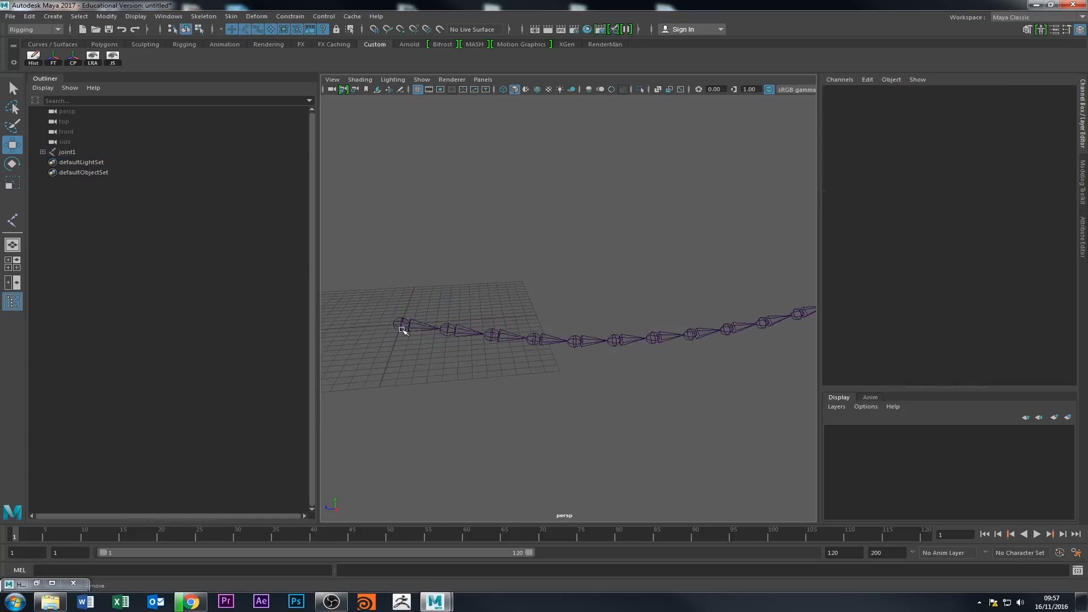
# - Try moving the whole joint chain by its root joint, undo the moves and deselect it
pyautogui.click(403, 330)
pyautogui.moveTo(401, 325); pyautogui.dragTo(380, 319)
pyautogui.hotkey('ctrl', 'z')
pyautogui.hotkey('ctrl', 'z')
pyautogui.hotkey('ctrl', 'z')
pyautogui.hotkey('ctrl', 'z')
pyautogui.hotkey('ctrl', 'z')
pyautogui.hotkey('ctrl', 'z')
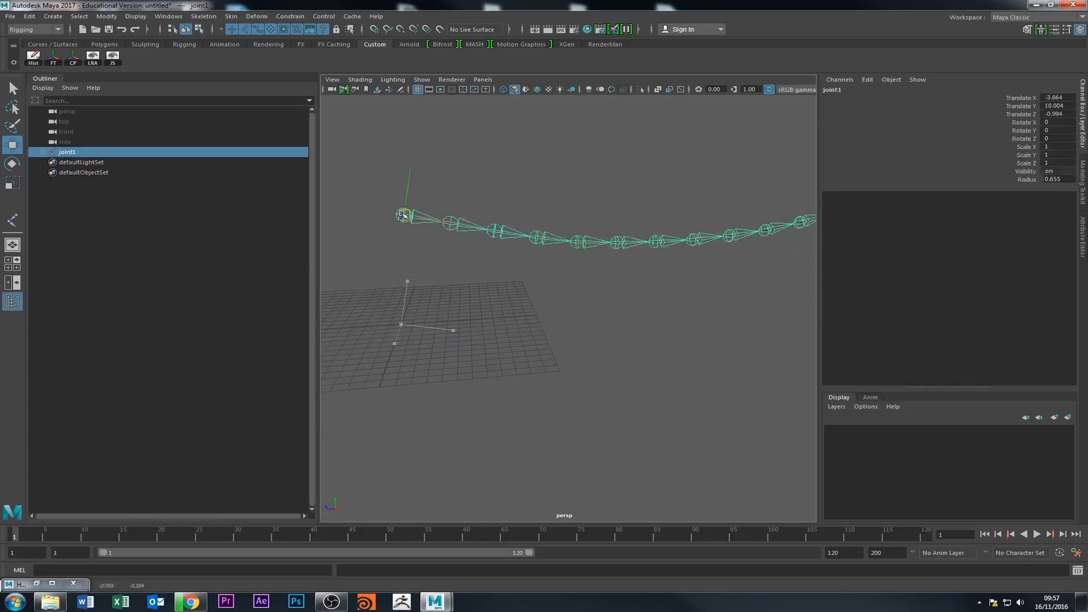
pyautogui.hotkey('ctrl', 'z')
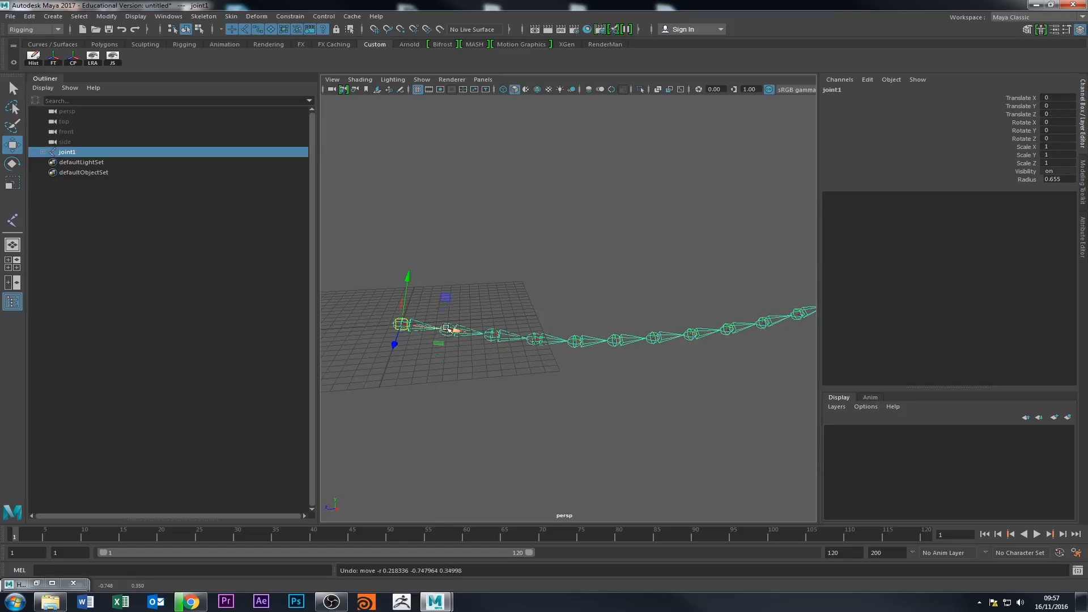
pyautogui.click(674, 226)
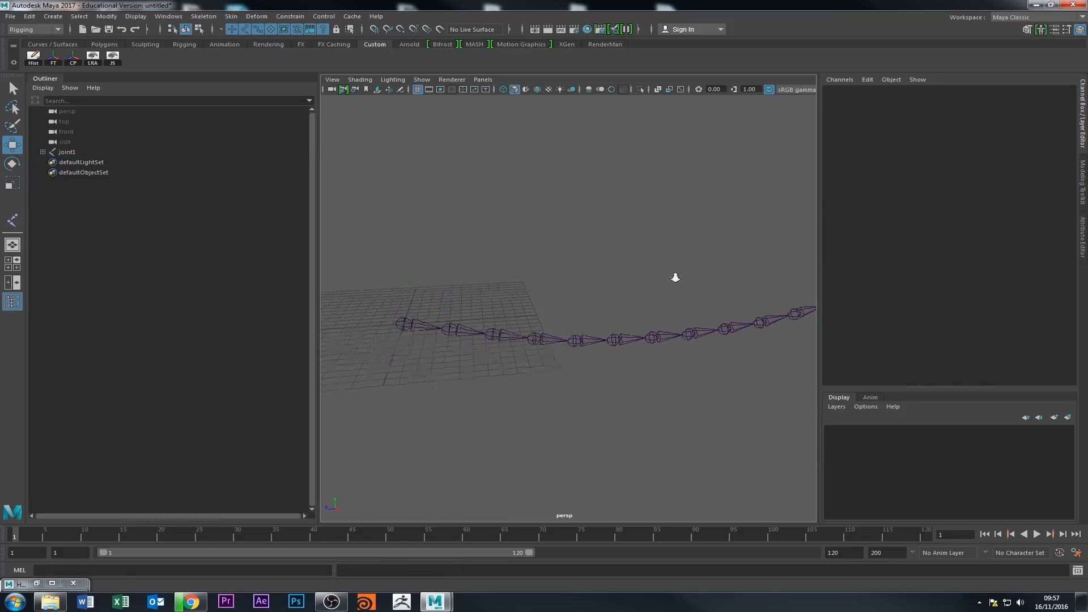
# - Switch to a full-size side view framed on the start of the joint chain
pyautogui.keyDown('alt'); pyautogui.moveTo(673, 274); pyautogui.dragTo(532, 316); pyautogui.keyUp('alt')
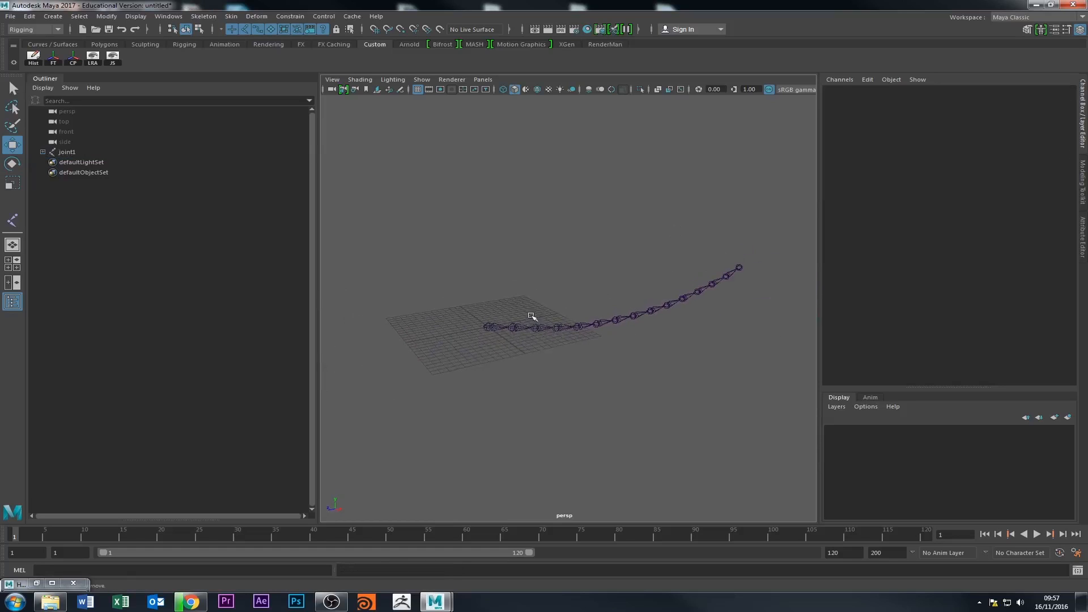
pyautogui.click(12, 265)
pyautogui.press('space')
pyautogui.keyDown('alt'); pyautogui.moveTo(522, 404); pyautogui.dragTo(600, 391, button='right'); pyautogui.keyUp('alt')
pyautogui.keyDown('alt'); pyautogui.moveTo(510, 374); pyautogui.dragTo(713, 337, button='middle'); pyautogui.keyUp('alt')
pyautogui.keyDown('alt'); pyautogui.moveTo(553, 360); pyautogui.dragTo(566, 346, button='right'); pyautogui.keyUp('alt')
pyautogui.keyDown('alt'); pyautogui.moveTo(547, 340); pyautogui.dragTo(435, 363, button='middle'); pyautogui.keyUp('alt')
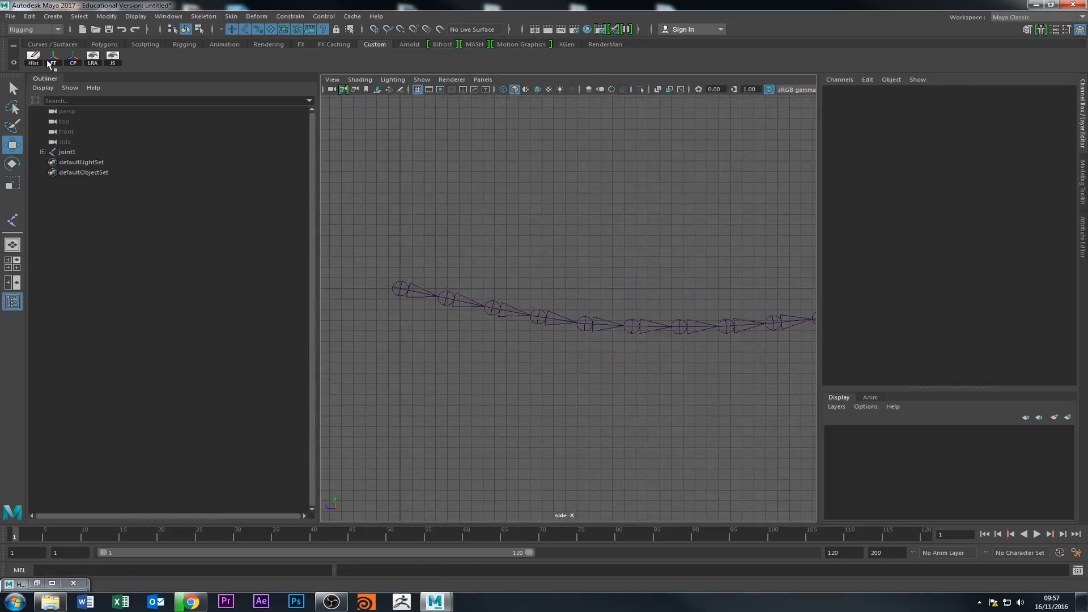
# - Start the CV Curve Tool and check its curve degree and knot spacing settings
pyautogui.click(52, 16)
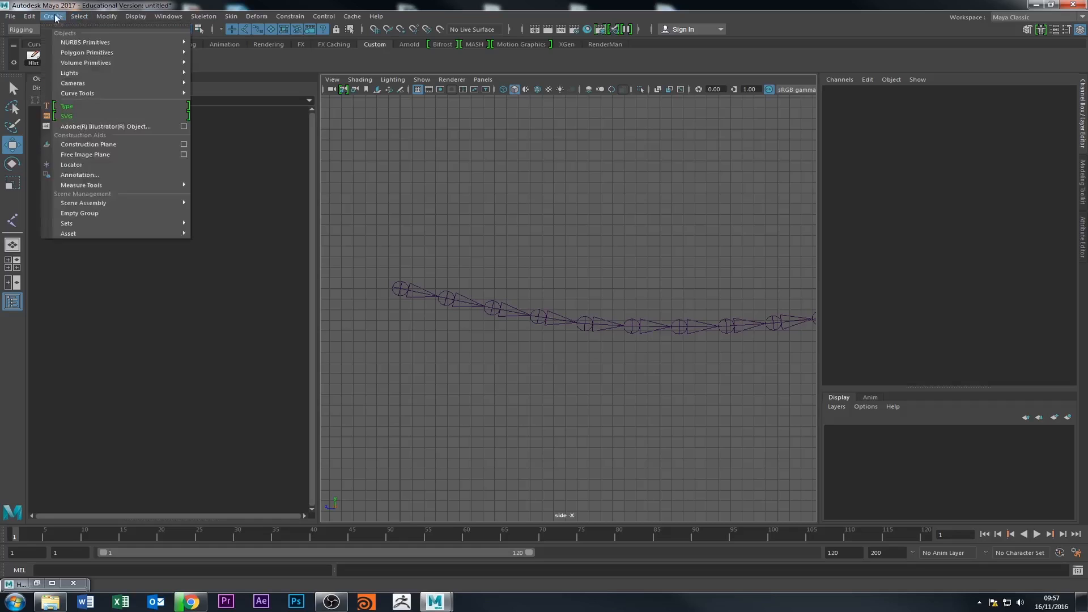
pyautogui.moveTo(93, 94)
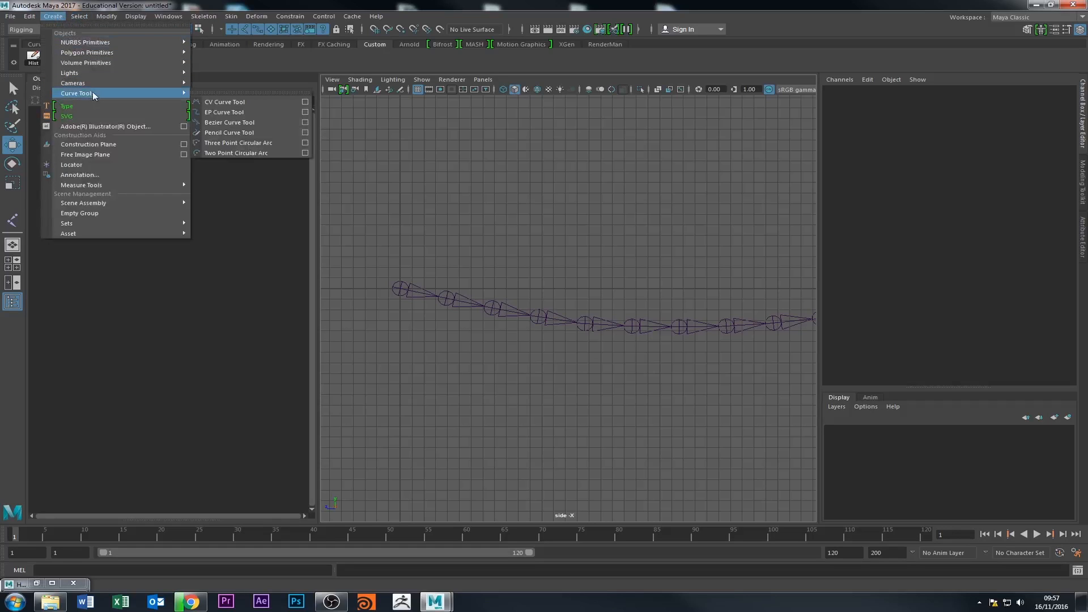
pyautogui.click(224, 102)
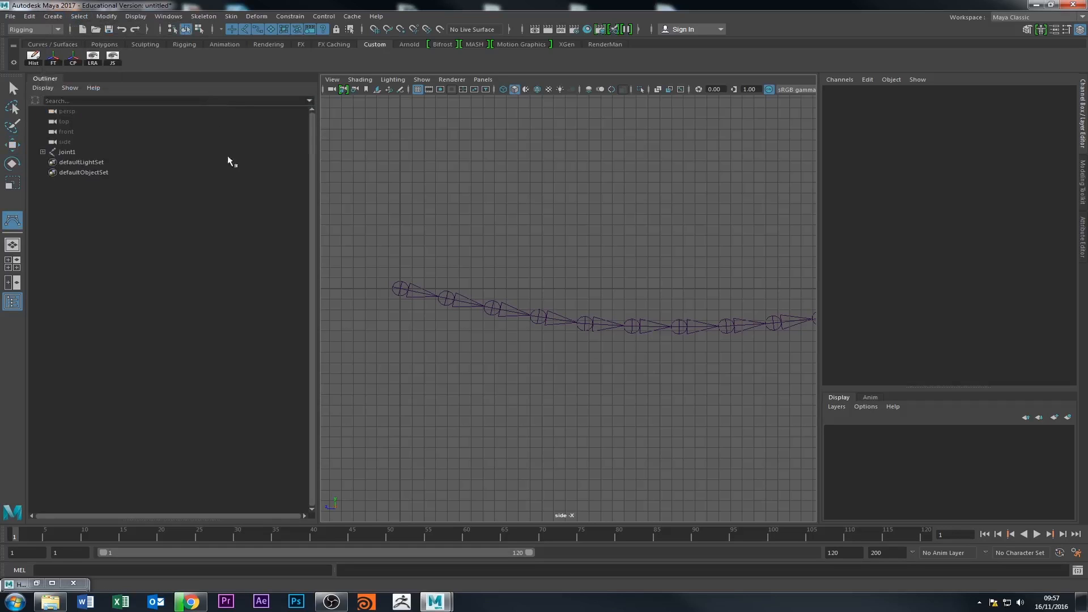
pyautogui.click(1068, 30)
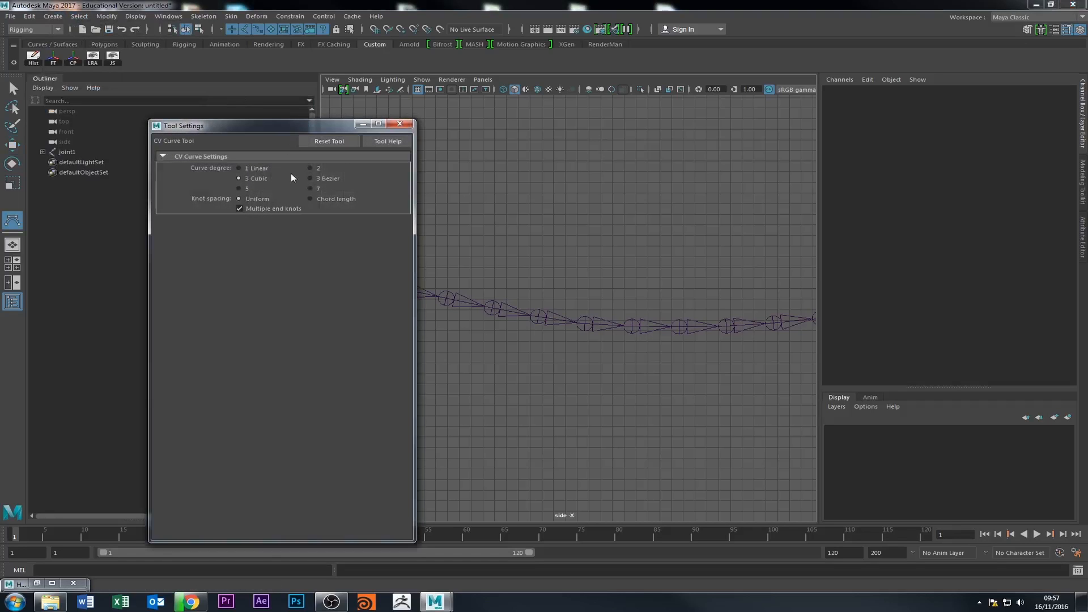
pyautogui.click(400, 124)
pyautogui.keyDown('alt'); pyautogui.moveTo(419, 356); pyautogui.dragTo(375, 351, button='middle'); pyautogui.keyUp('alt')
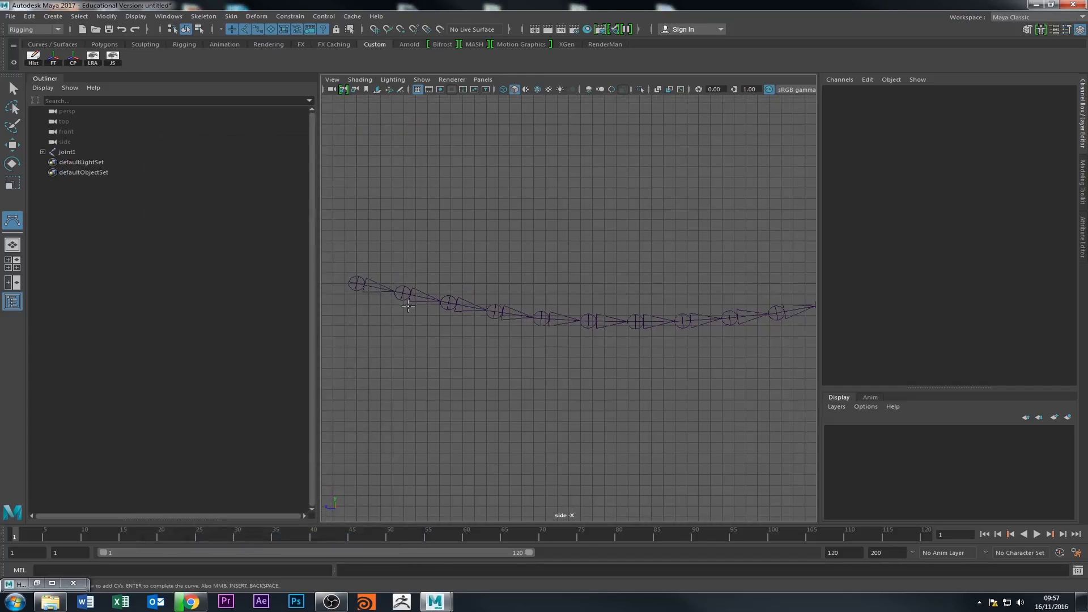
# - Begin a CV curve at the chain's second joint, placing one point snapped to each successive joint
pyautogui.click(404, 295)
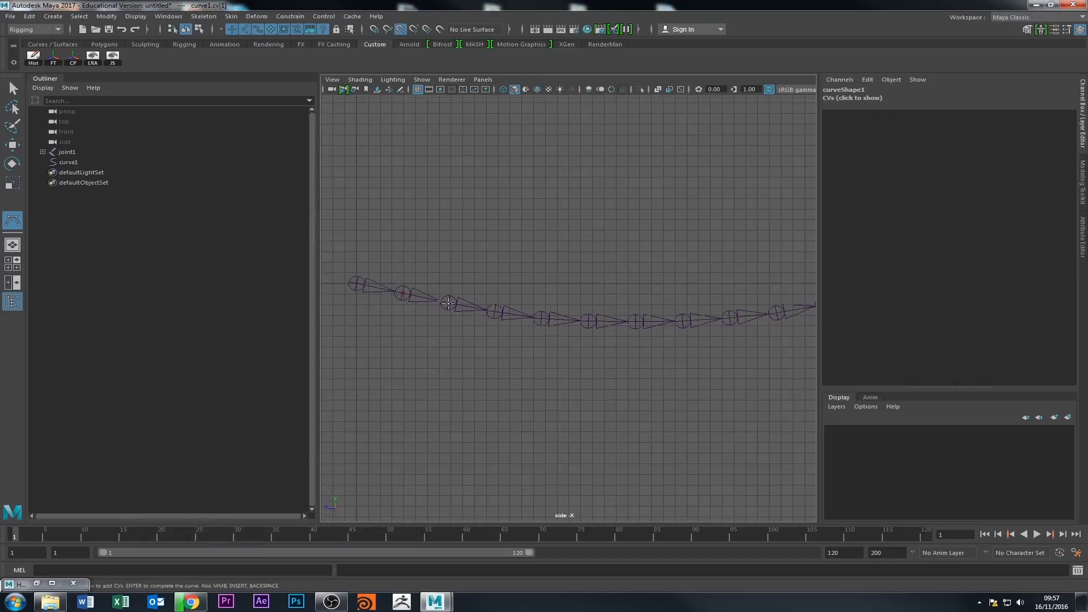
pyautogui.click(542, 318)
pyautogui.click(588, 320)
pyautogui.click(636, 320)
pyautogui.click(682, 321)
pyautogui.click(776, 315)
pyautogui.keyDown('alt'); pyautogui.moveTo(728, 269); pyautogui.dragTo(474, 275, button='middle'); pyautogui.keyUp('alt')
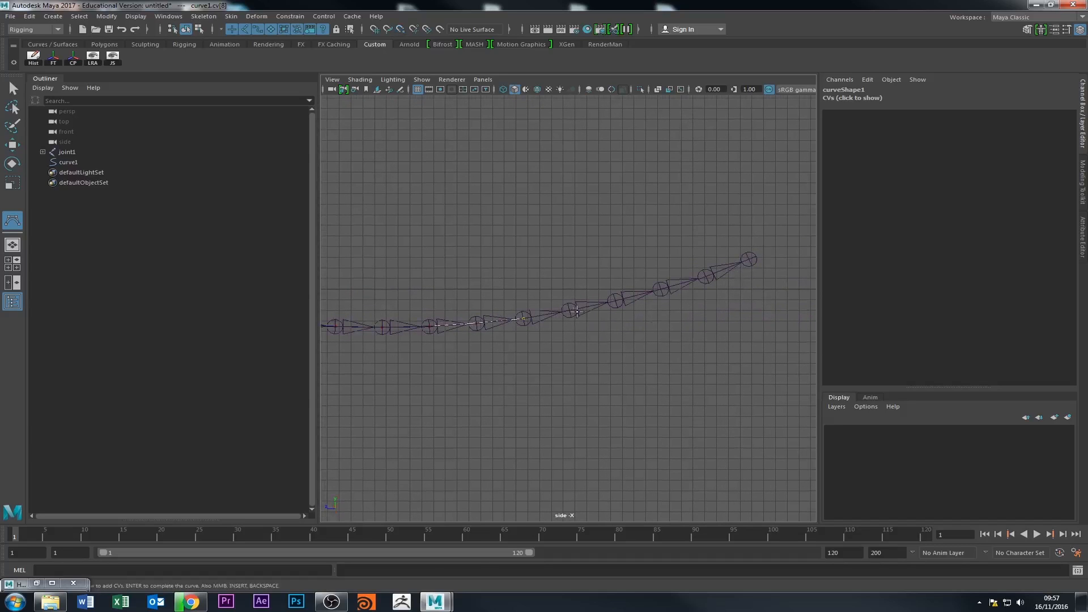
# - Snap the curve's remaining points to the last five joints up to the chain's tip and finish the curve
pyautogui.press('v')
pyautogui.click(570, 311)
pyautogui.click(616, 300)
pyautogui.click(661, 289)
pyautogui.click(706, 276)
pyautogui.click(747, 259)
pyautogui.press('Return')
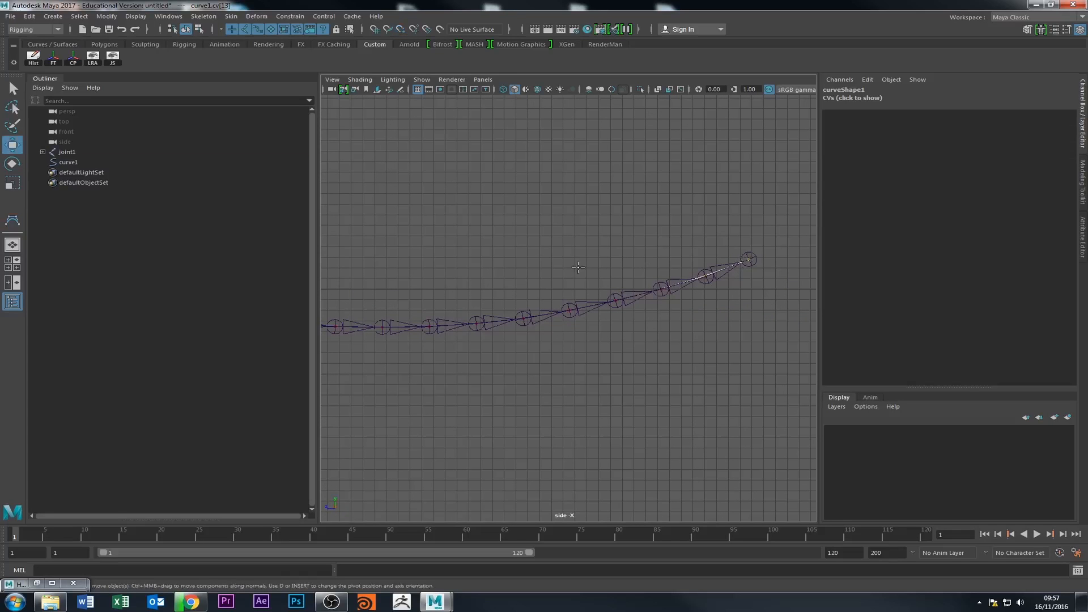
pyautogui.scroll(1, 577, 292)
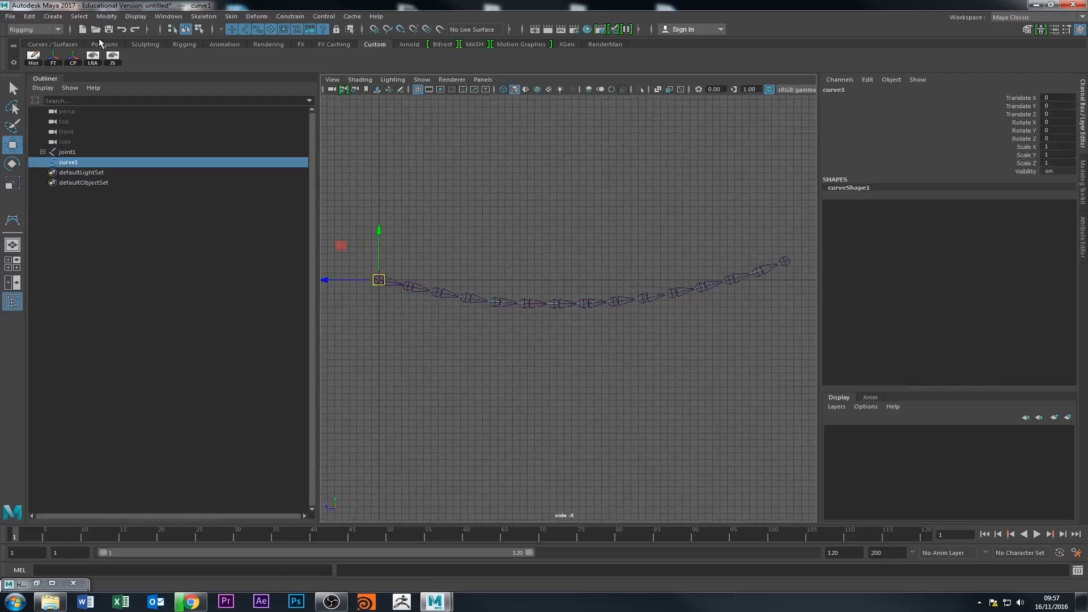
# - Display the CVs of the new curve and return to the perspective view
pyautogui.click(107, 16)
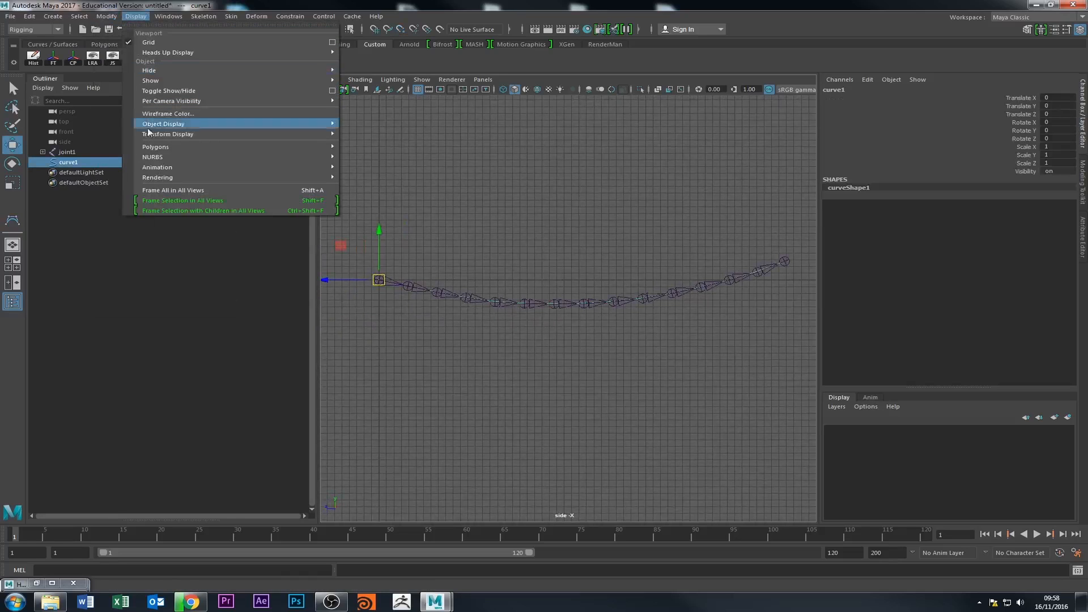
pyautogui.moveTo(158, 158)
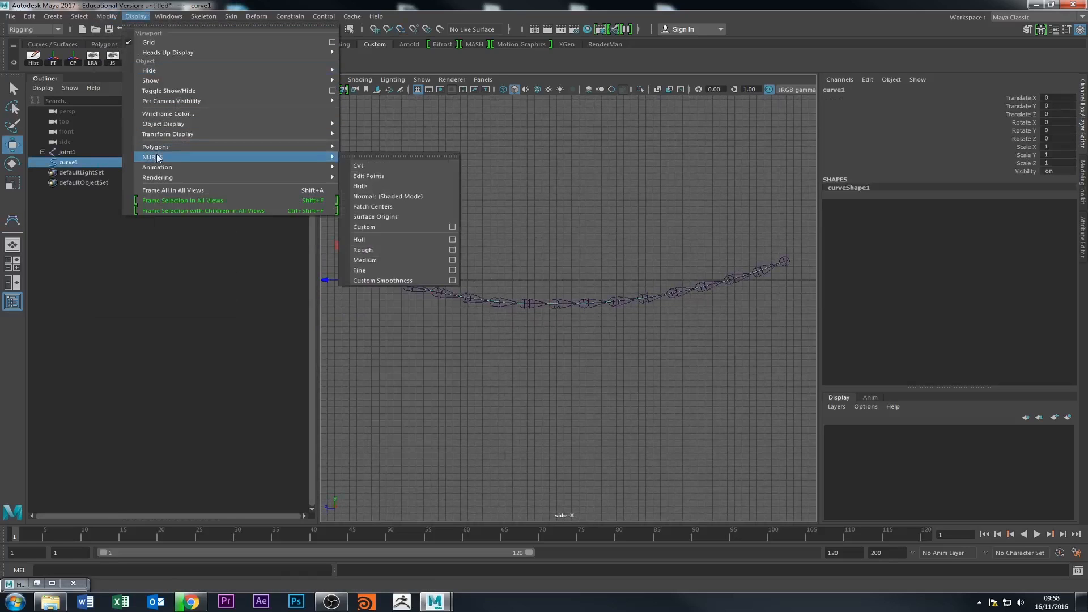
pyautogui.click(358, 165)
pyautogui.click(501, 167)
pyautogui.scroll(1, 510, 257)
pyautogui.click(12, 246)
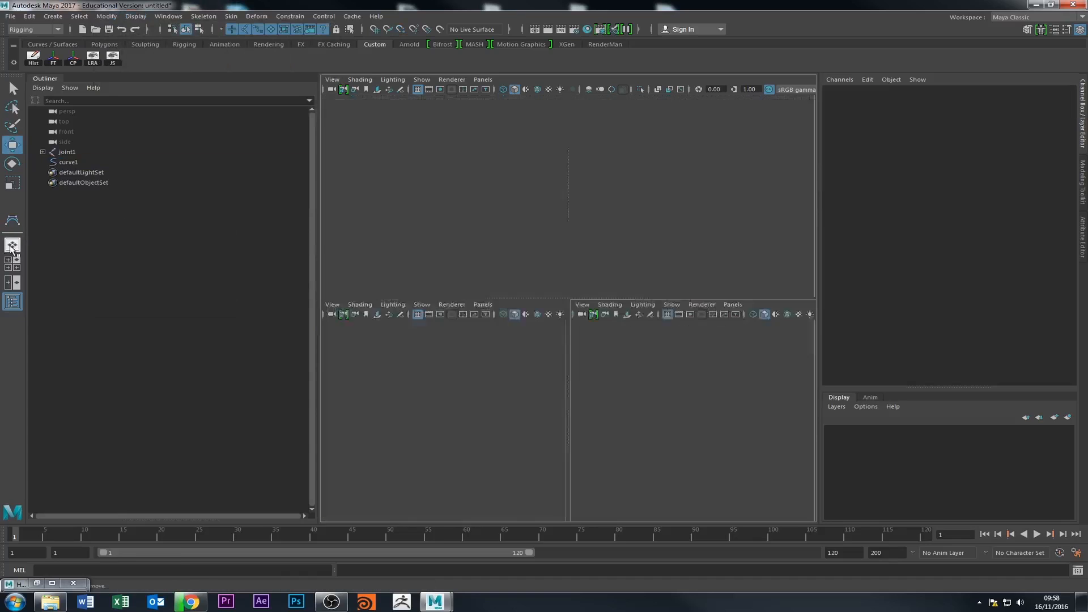
pyautogui.keyDown('alt'); pyautogui.moveTo(478, 340); pyautogui.dragTo(544, 403); pyautogui.keyUp('alt')
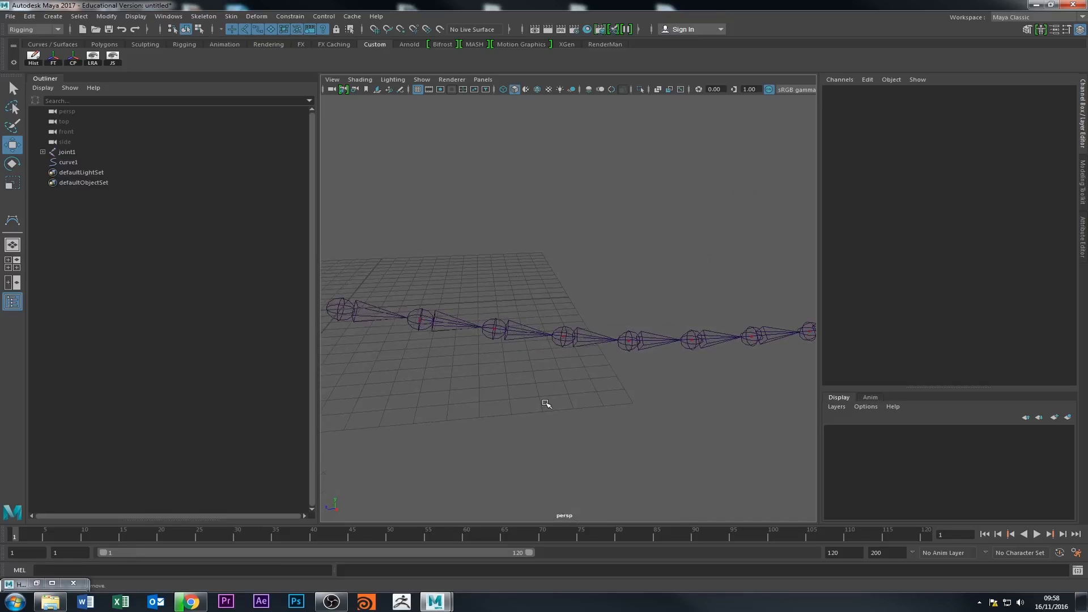
pyautogui.keyDown('alt'); pyautogui.moveTo(471, 406); pyautogui.dragTo(537, 417); pyautogui.keyUp('alt')
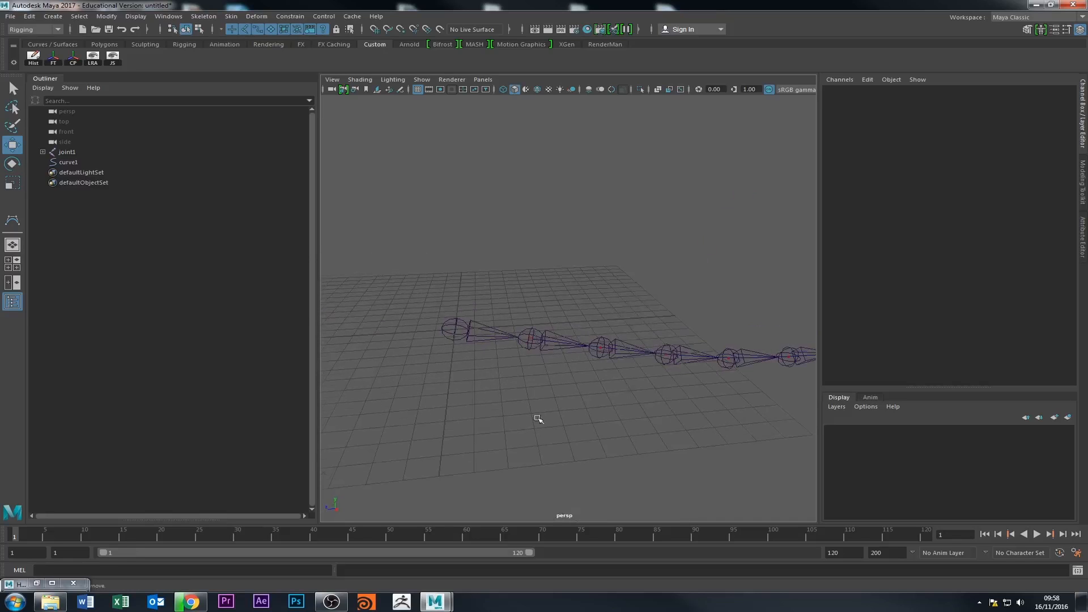
# - Rename the new curve tailCurve
pyautogui.click(67, 152)
pyautogui.doubleClick(71, 164)
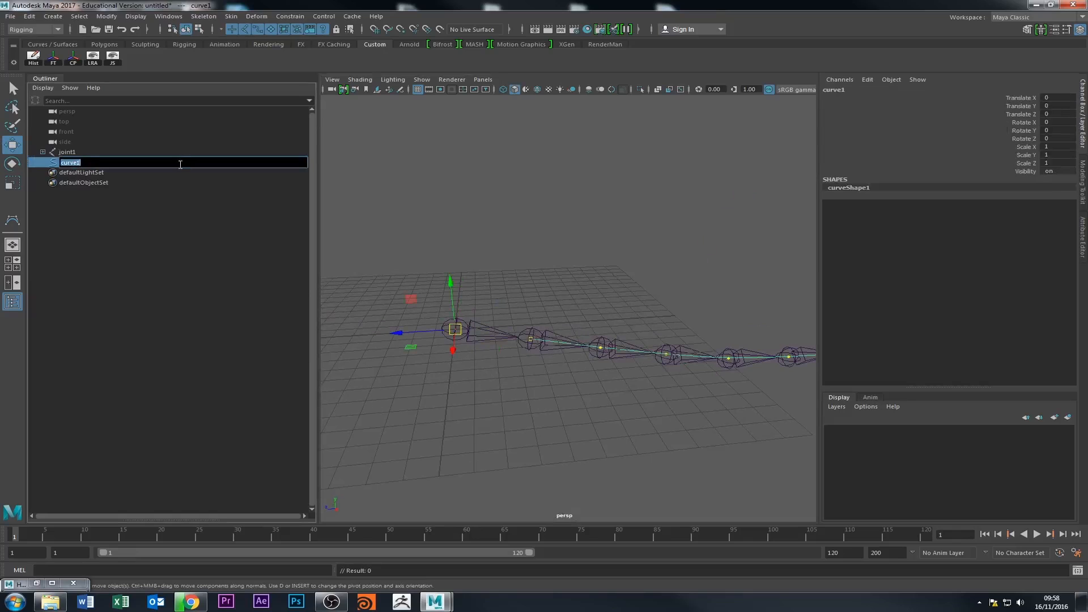
pyautogui.write('tailC')
pyautogui.press('Return')
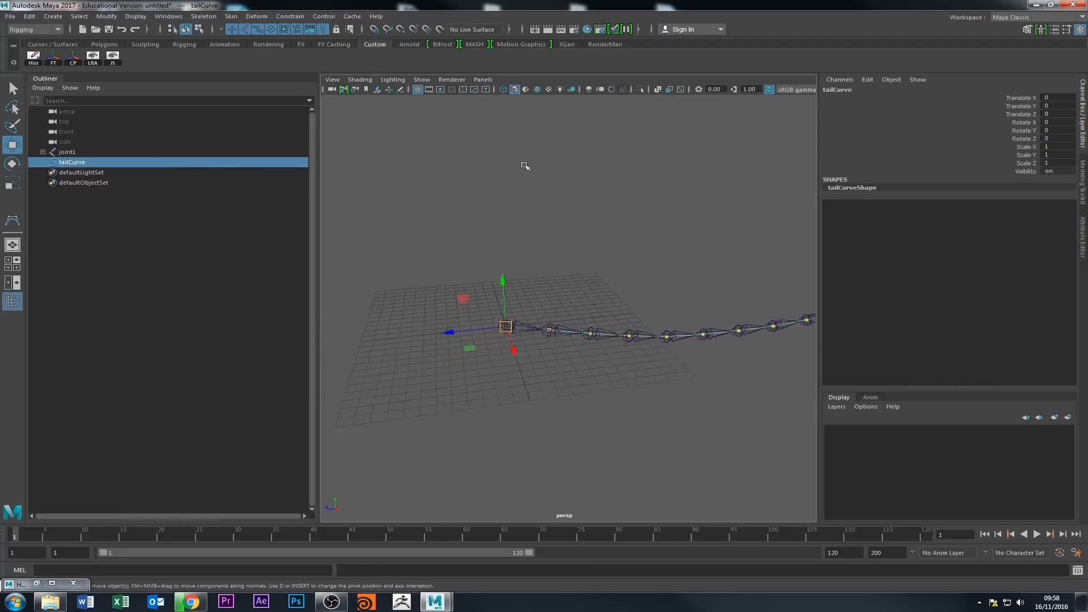
# - Switch to the FX menu set and make tailCurve dynamic with nHair
pyautogui.click(21, 30)
pyautogui.click(12, 72)
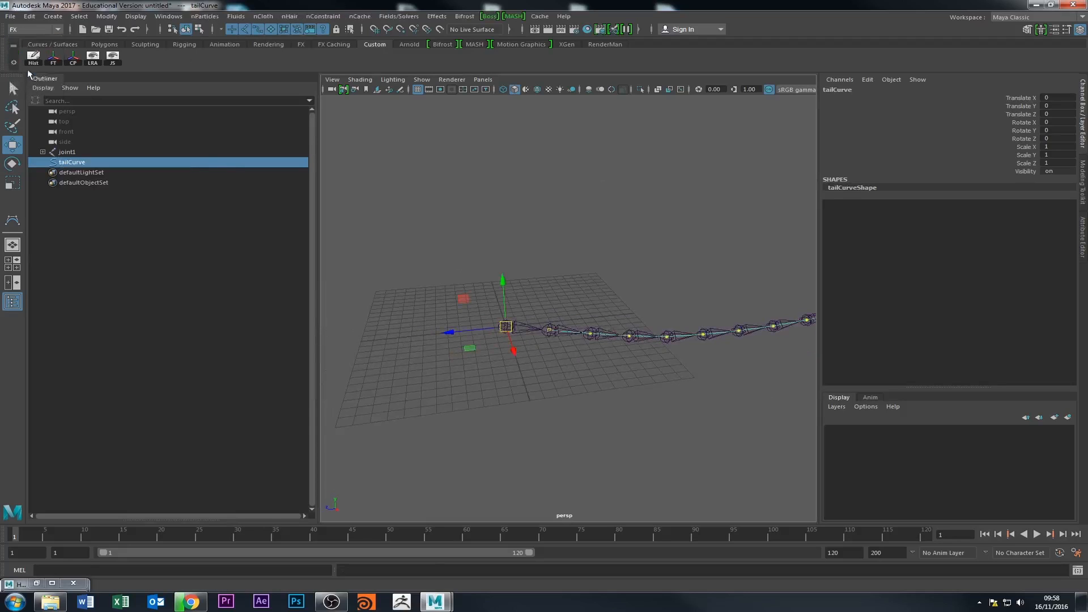
pyautogui.click(290, 17)
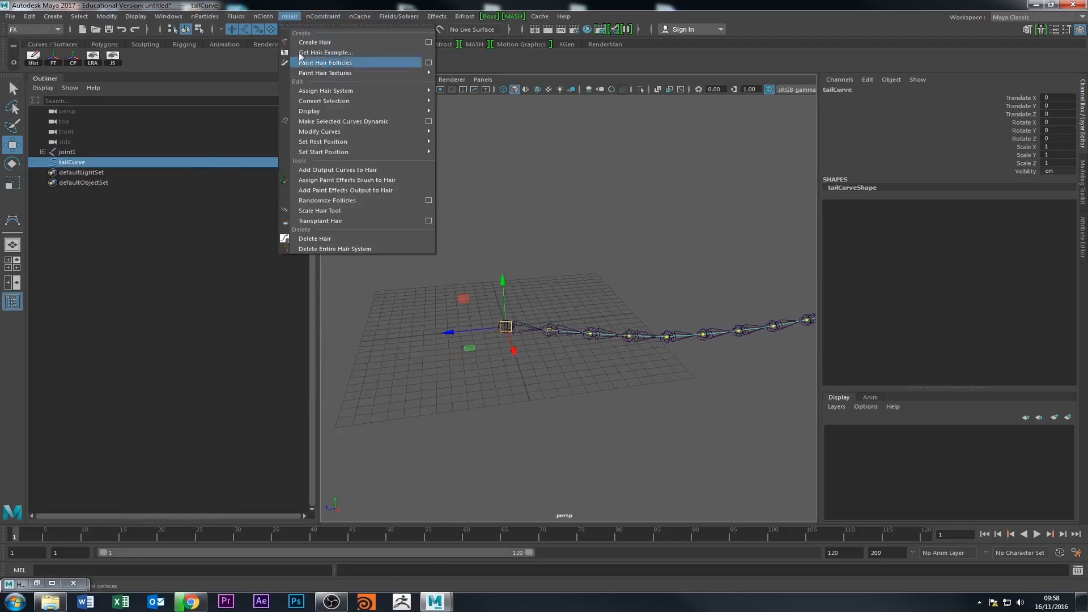
pyautogui.click(327, 122)
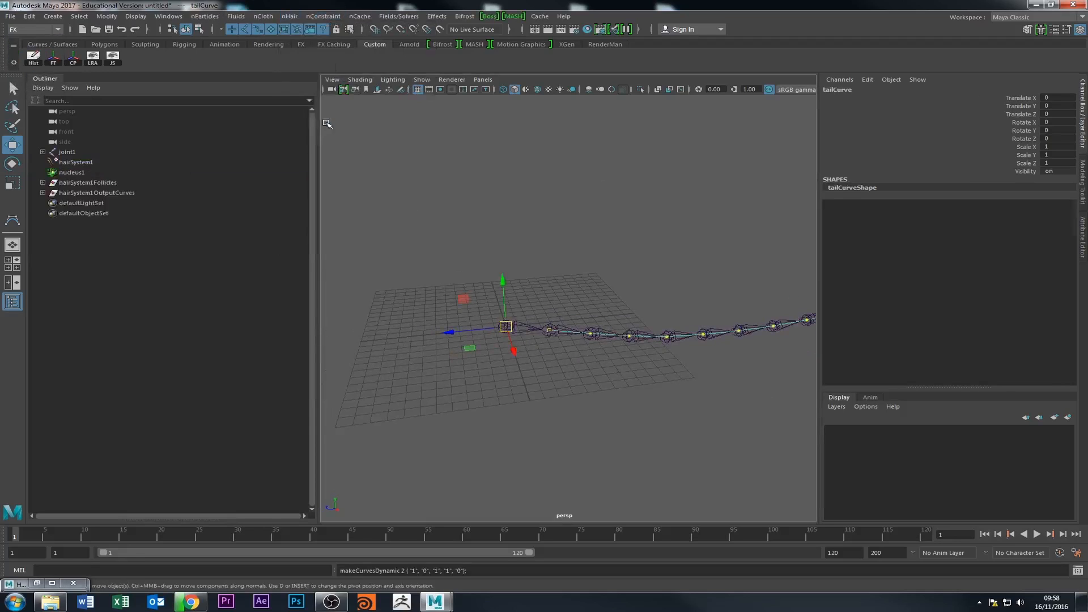
# - Play the simulation to preview the dynamic tail curve, stop it and return to the first frame
pyautogui.scroll(5, 701, 300)
pyautogui.scroll(-2, 701, 299)
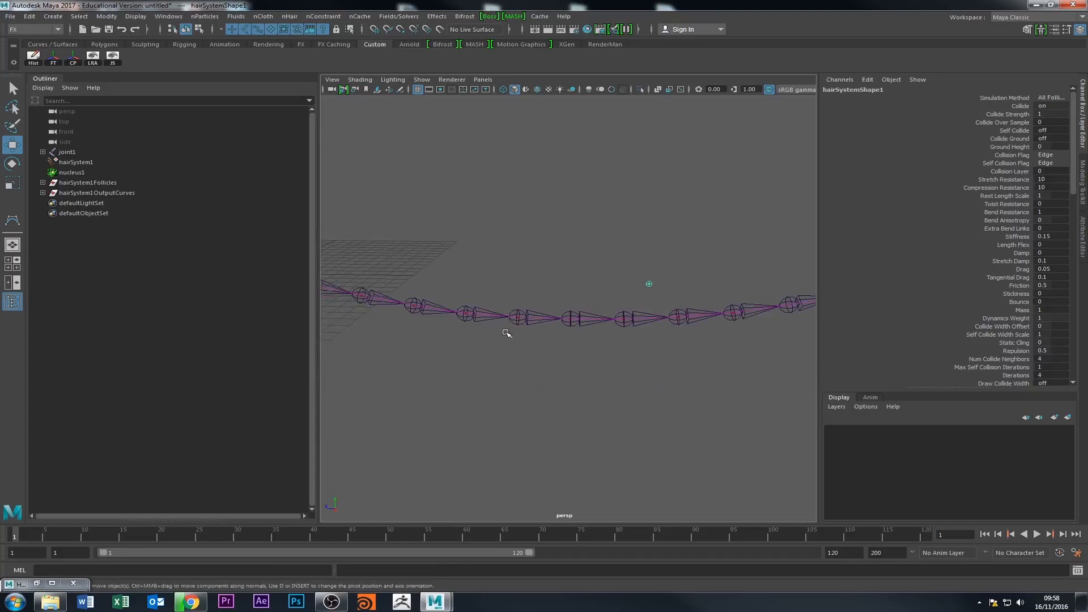
pyautogui.click(1037, 534)
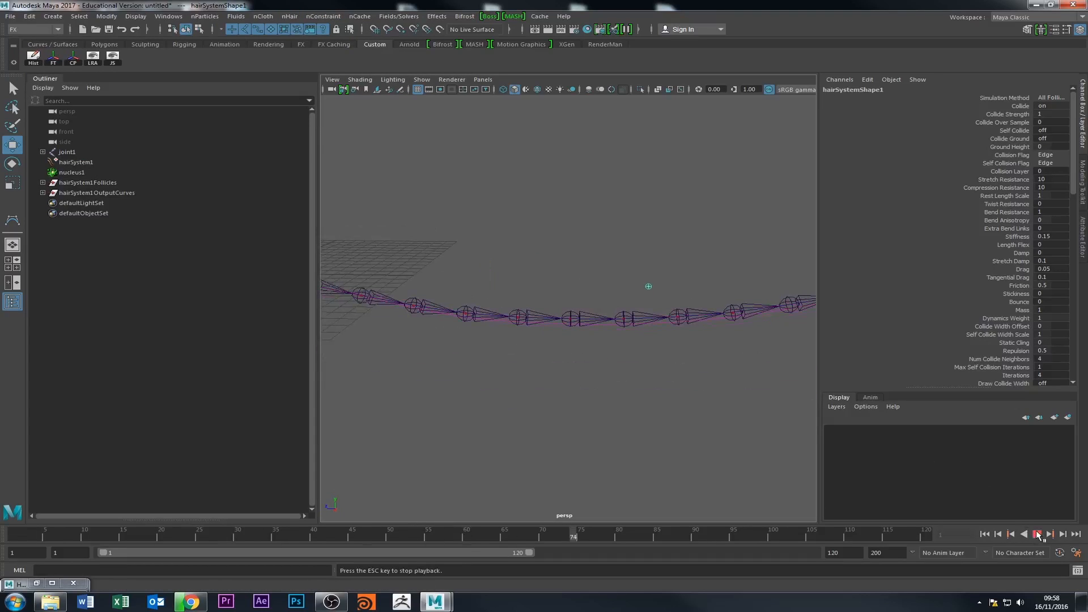
pyautogui.click(1037, 534)
pyautogui.click(985, 533)
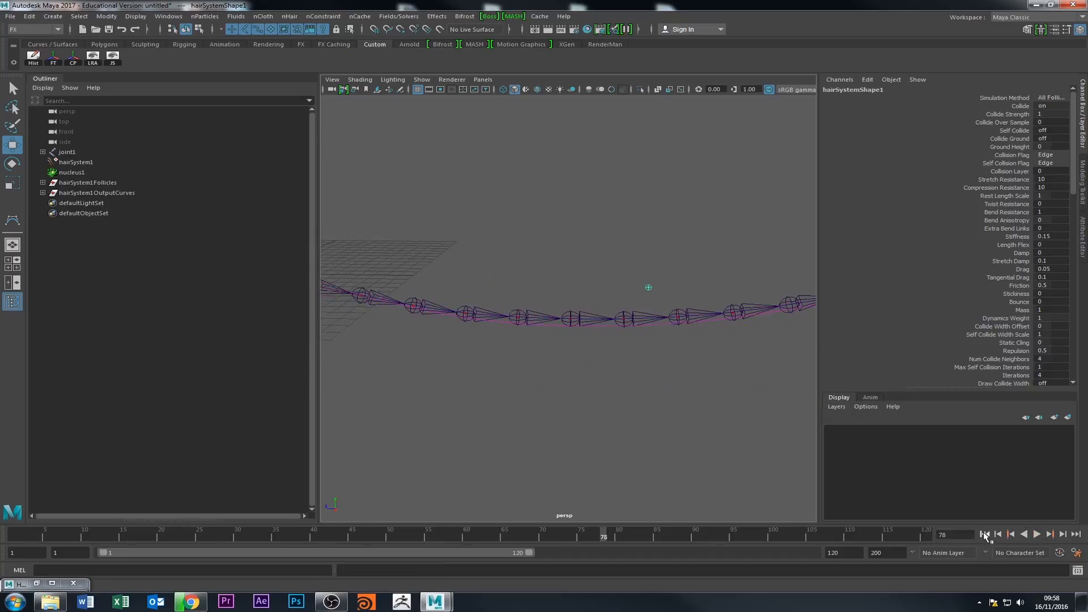
# - Examine hairSystem1 and the contents of the hairSystem1Follicles group, including follicle1 and the tailCurve beneath it
pyautogui.click(75, 163)
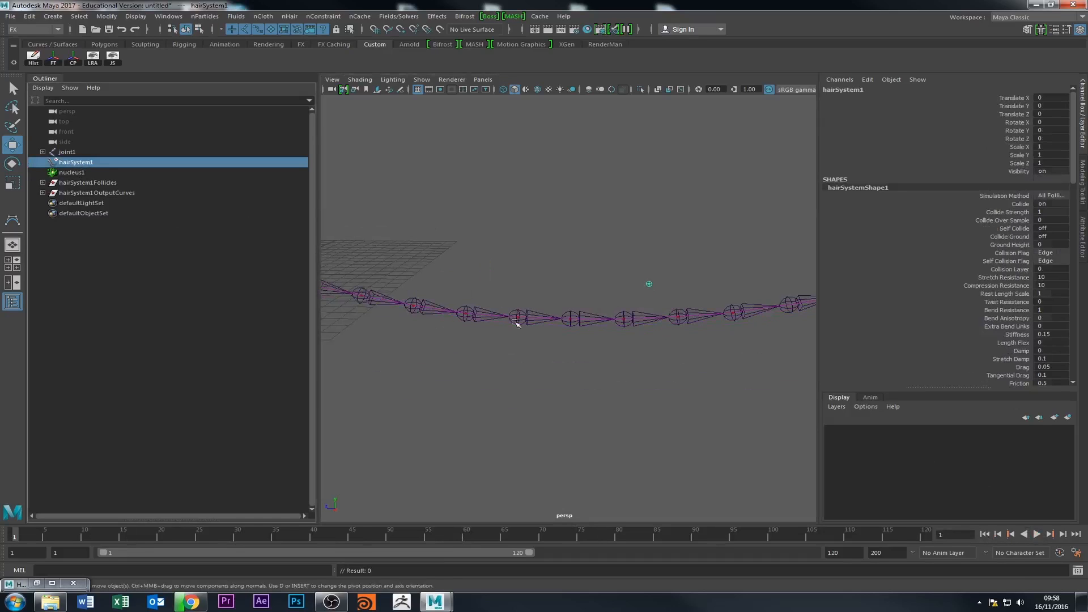
pyautogui.keyDown('alt'); pyautogui.moveTo(496, 297); pyautogui.dragTo(652, 360, button='middle'); pyautogui.keyUp('alt')
pyautogui.keyDown('alt'); pyautogui.moveTo(651, 360); pyautogui.dragTo(391, 396, button='right'); pyautogui.keyUp('alt')
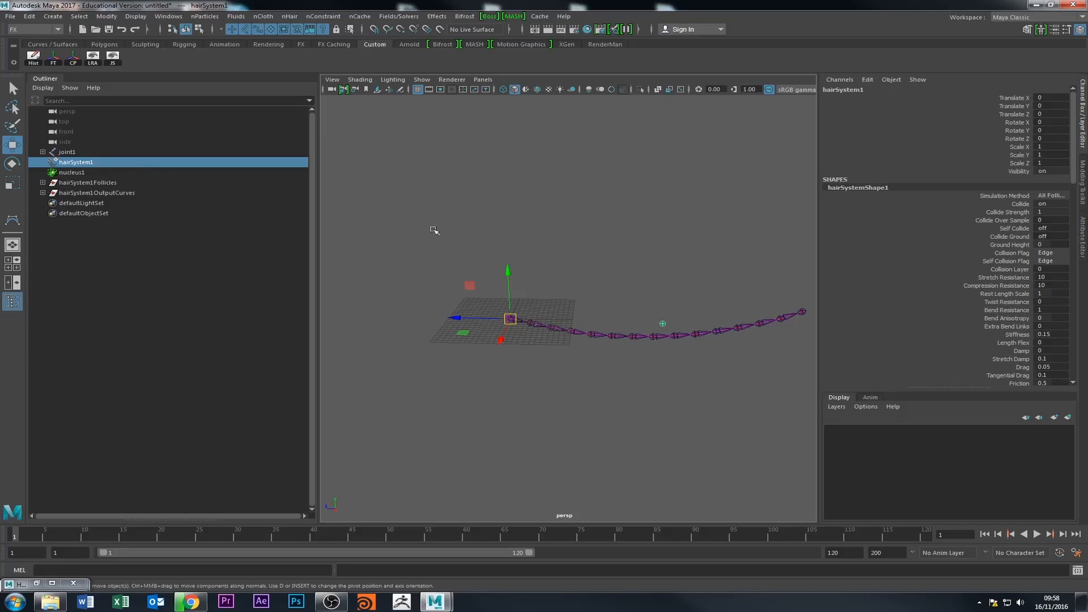
pyautogui.click(73, 183)
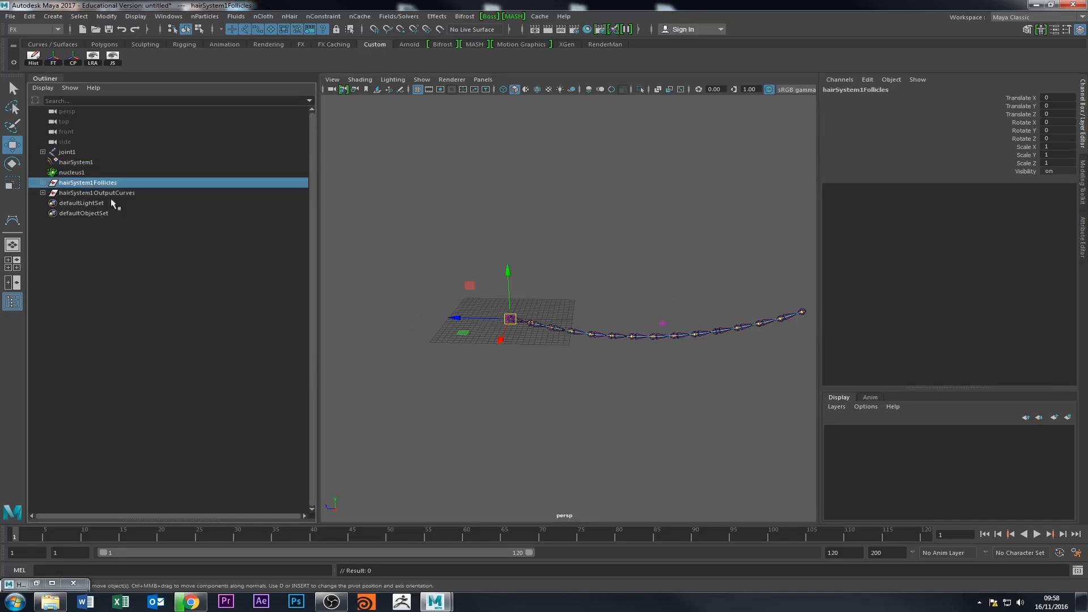
pyautogui.click(42, 183)
pyautogui.click(77, 194)
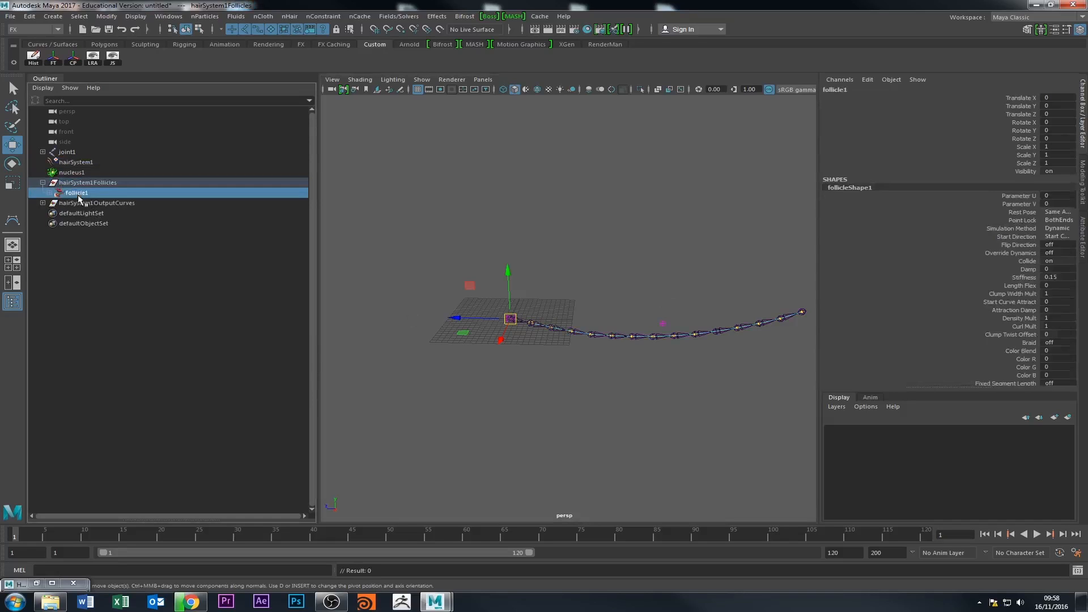
pyautogui.click(50, 194)
pyautogui.click(85, 204)
pyautogui.click(77, 194)
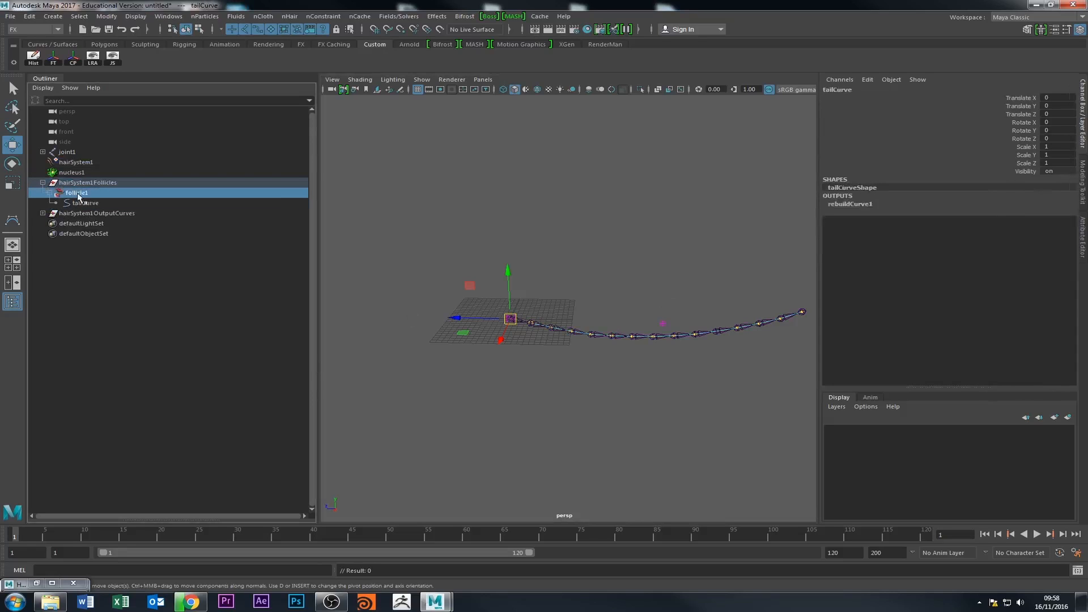
pyautogui.click(74, 183)
pyautogui.click(79, 196)
pyautogui.click(75, 183)
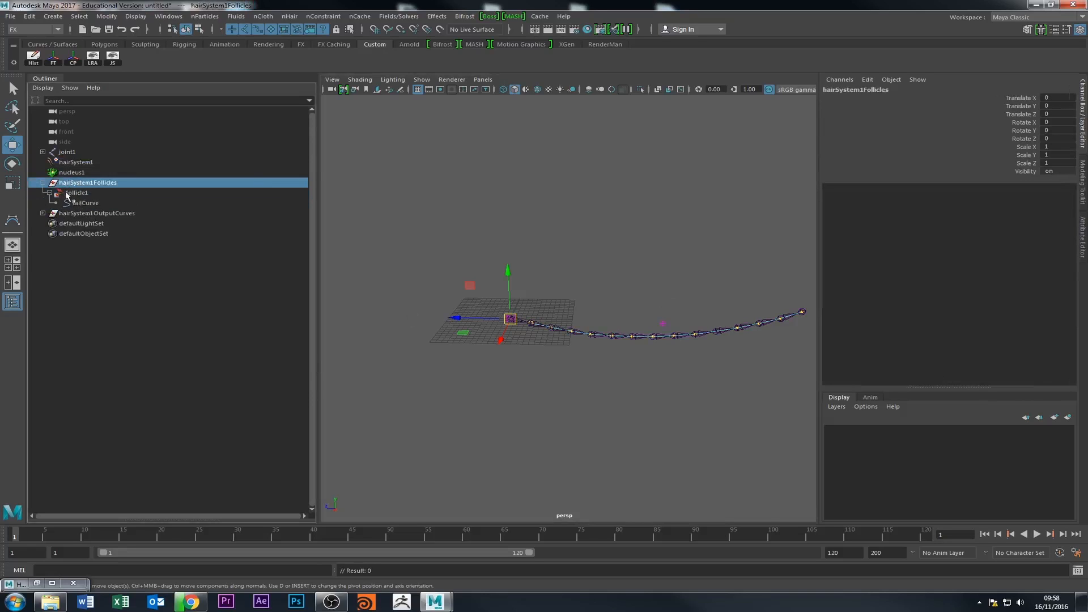
pyautogui.click(43, 182)
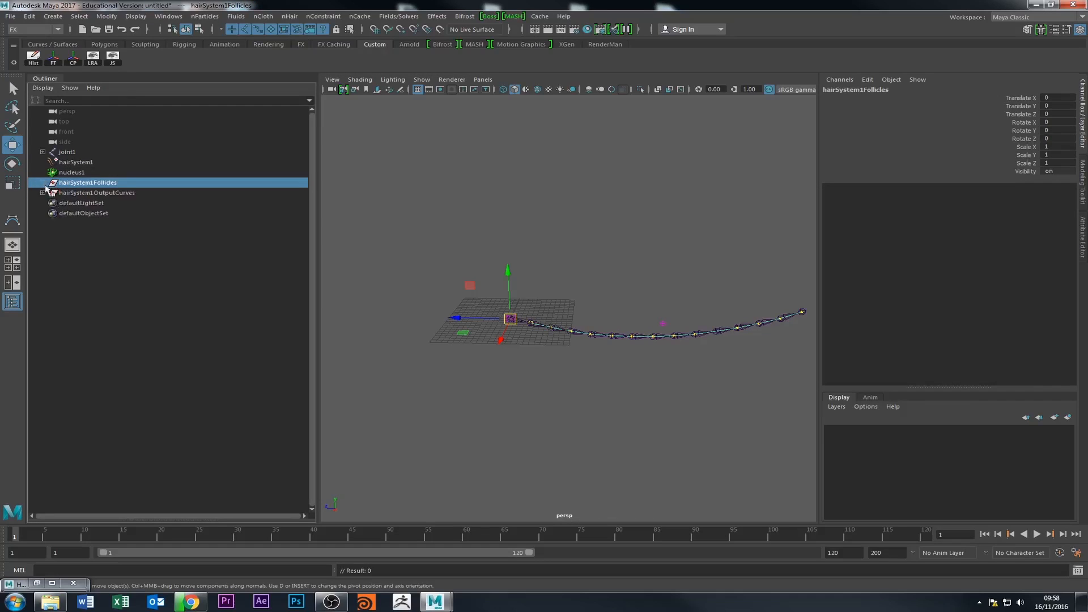
# - Inspect the attributes of hairSystem1 and nucleus1 alongside the tail joint chain
pyautogui.click(72, 152)
pyautogui.click(73, 162)
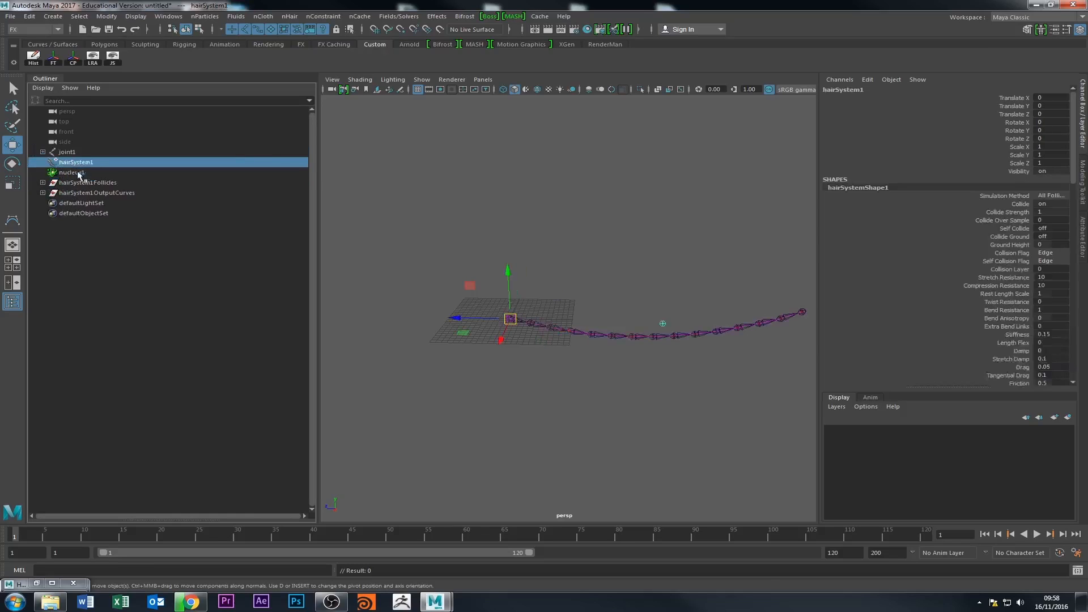
pyautogui.click(77, 173)
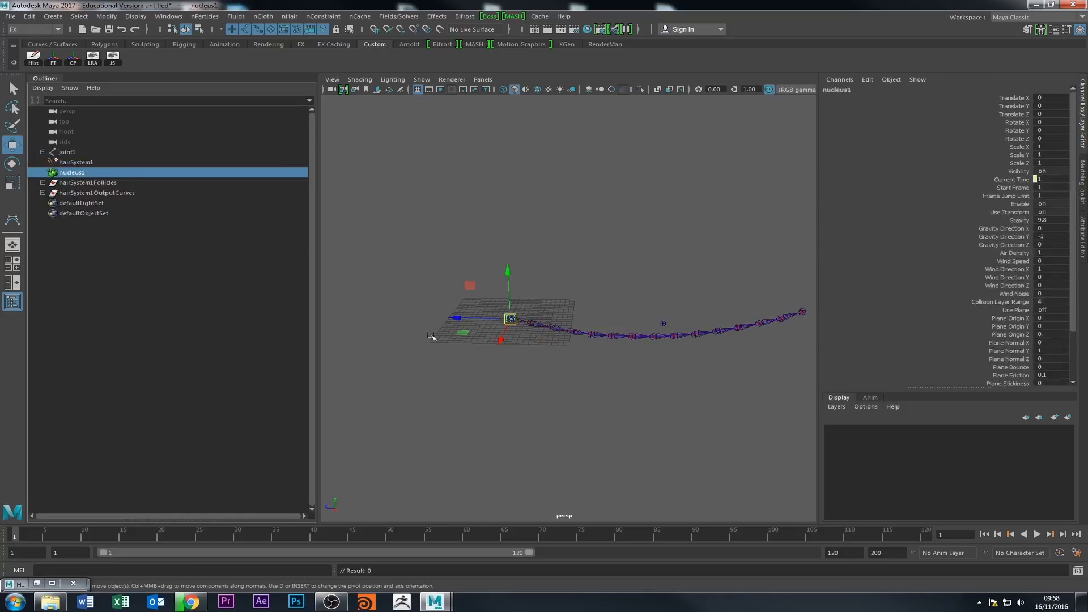
pyautogui.keyDown('alt'); pyautogui.moveTo(420, 246); pyautogui.dragTo(497, 359); pyautogui.keyUp('alt')
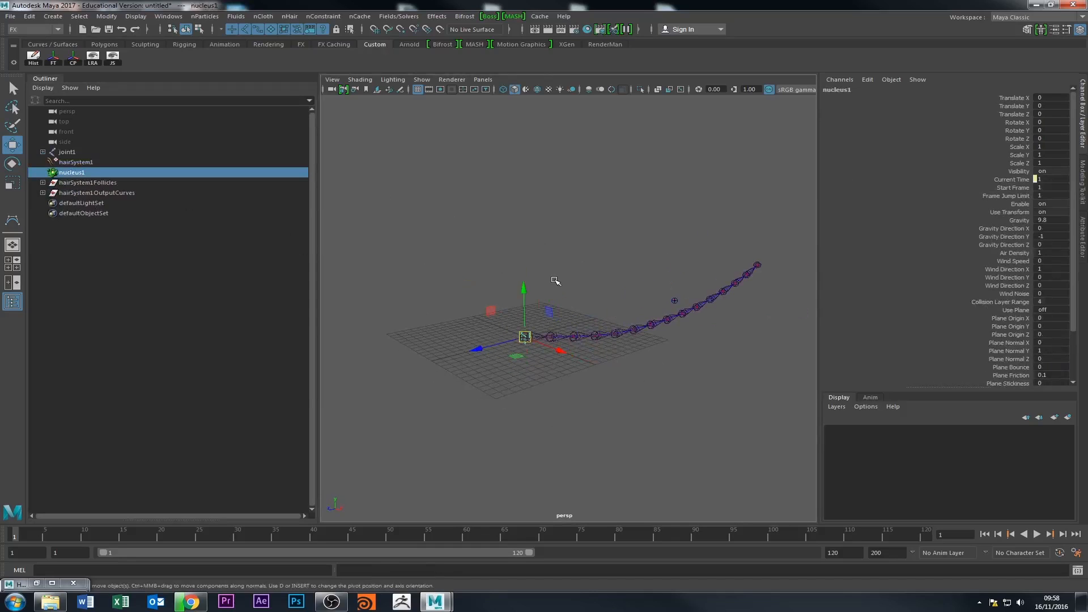
pyautogui.keyDown('alt'); pyautogui.moveTo(555, 281); pyautogui.dragTo(587, 334); pyautogui.keyUp('alt')
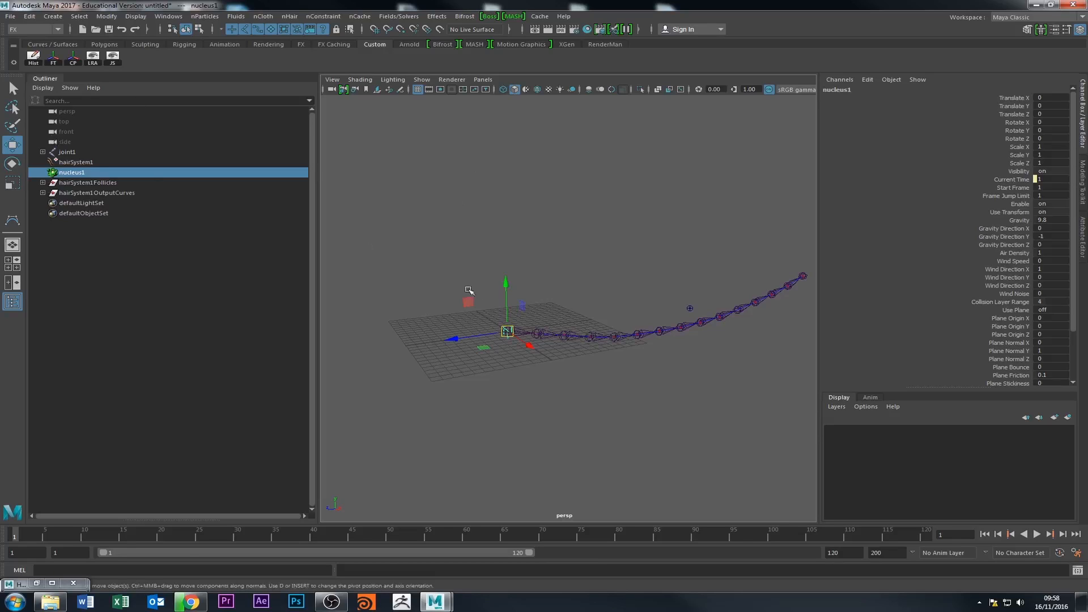
# - Examine curve1 inside the hairSystem1OutputCurves group and compare that group with the follicles group
pyautogui.click(42, 192)
pyautogui.click(502, 226)
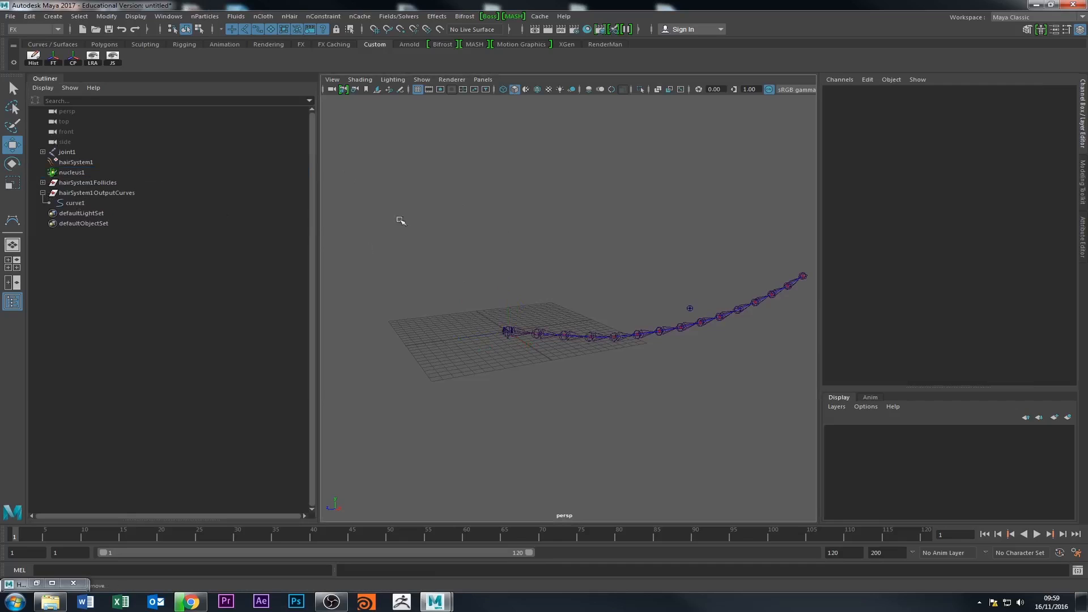
pyautogui.click(71, 204)
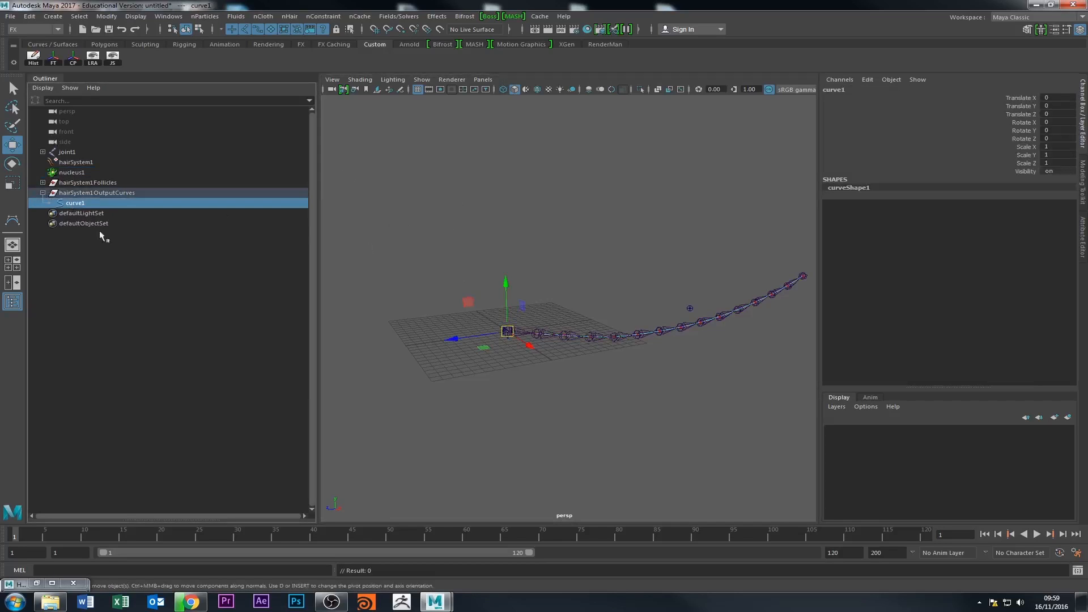
pyautogui.click(85, 193)
pyautogui.click(61, 183)
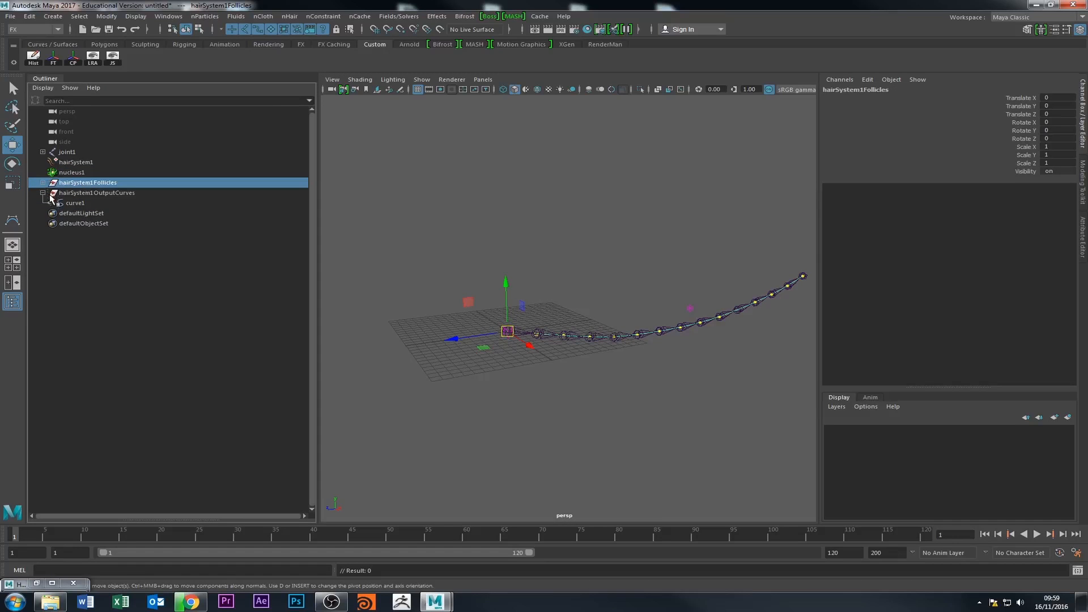
pyautogui.click(42, 193)
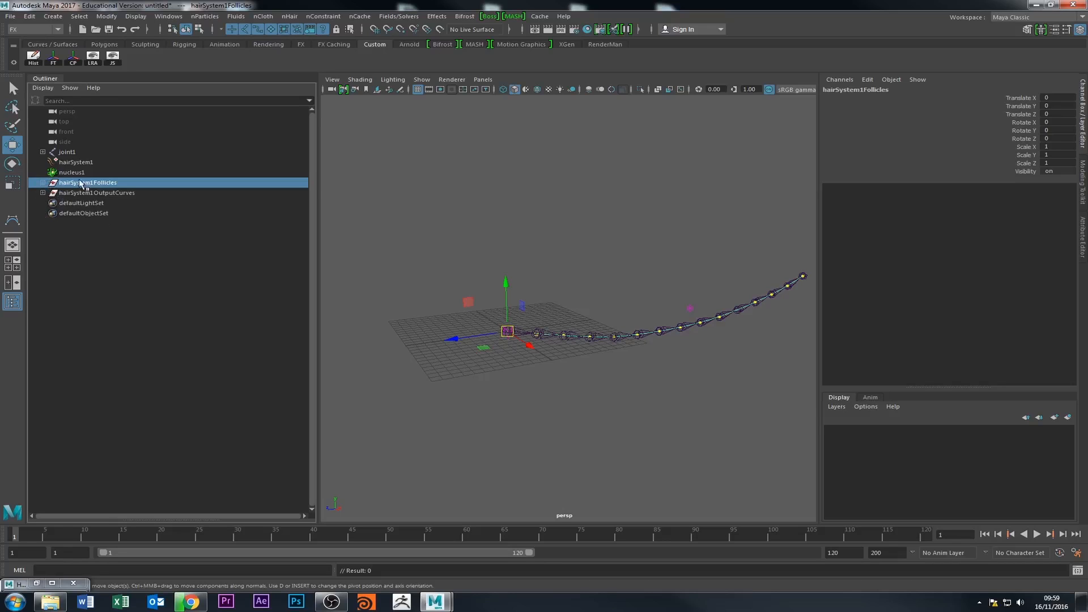
# - Hide the hairSystem1Follicles group and clear the selection
pyautogui.click(65, 192)
pyautogui.click(42, 183)
pyautogui.click(68, 186)
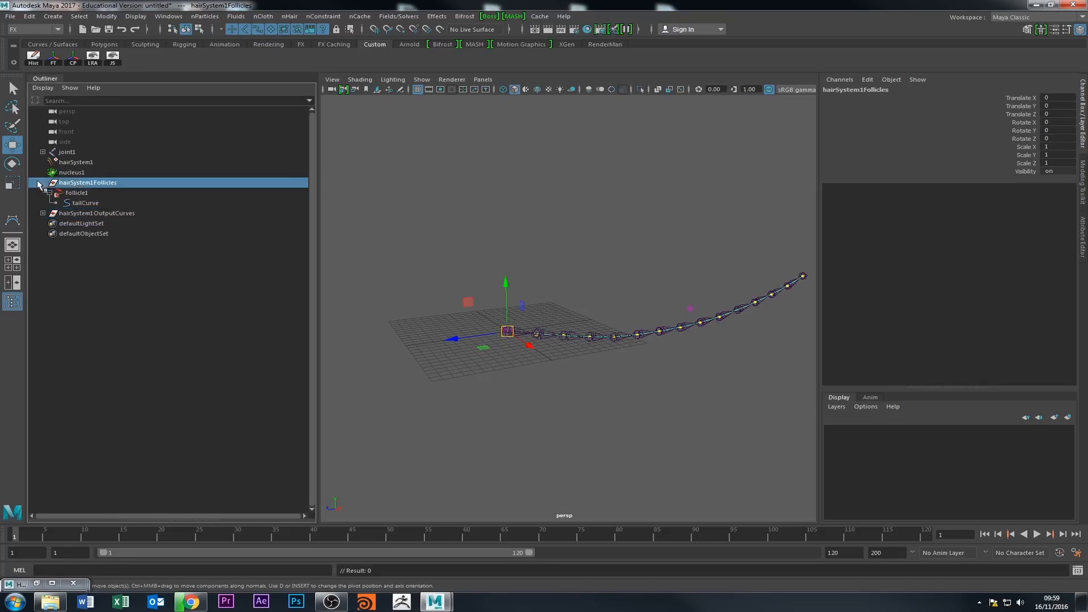
pyautogui.click(43, 182)
pyautogui.click(80, 193)
pyautogui.click(79, 184)
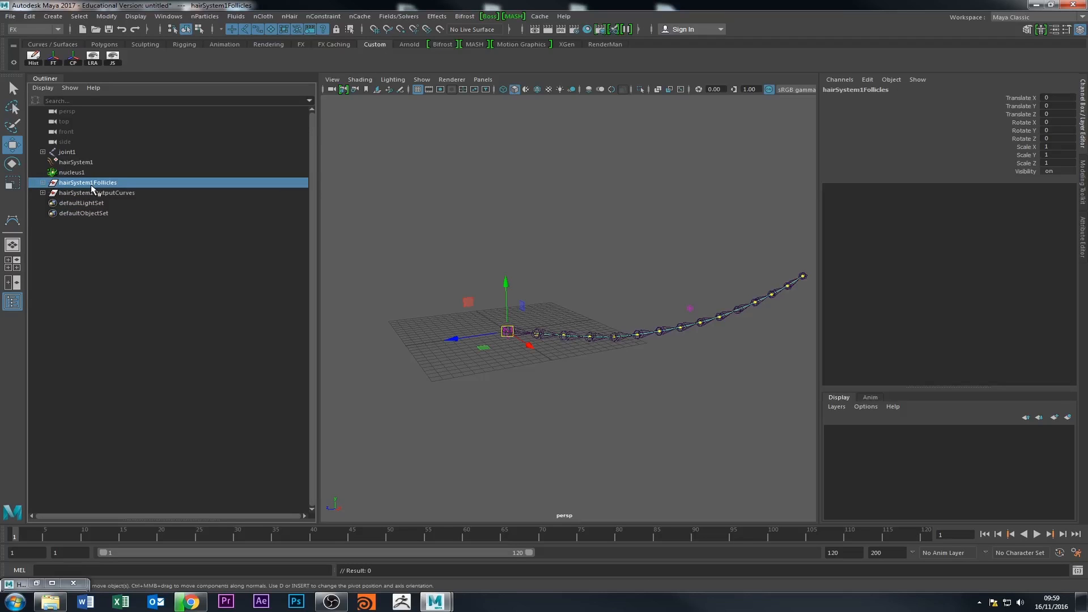
pyautogui.press('h')
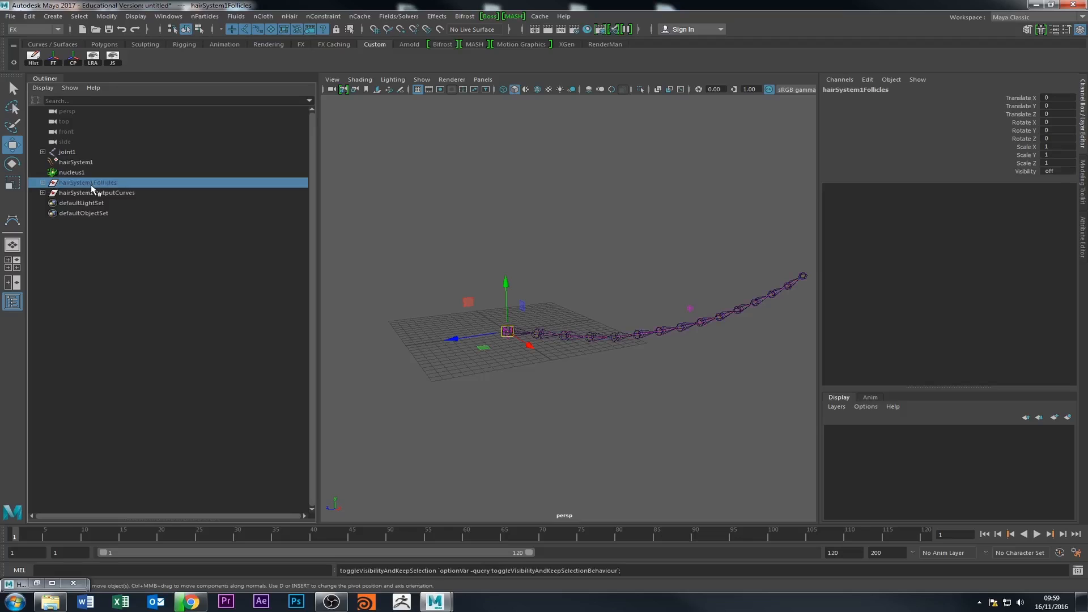
pyautogui.click(571, 407)
pyautogui.click(780, 473)
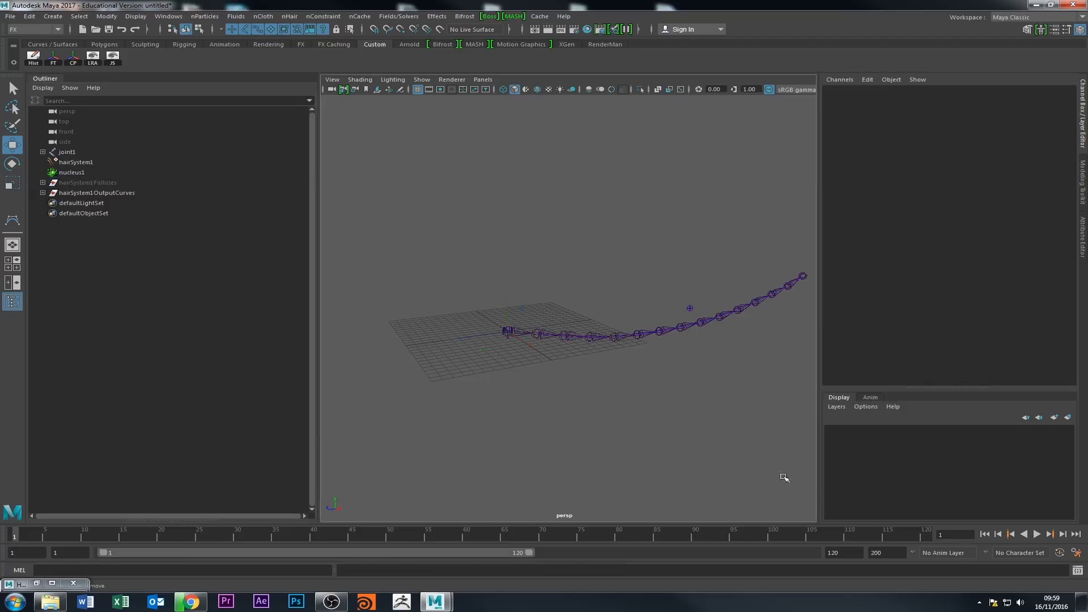
# - Play the simulation with the follicles group hidden, stop it and return to frame 1
pyautogui.click(1035, 535)
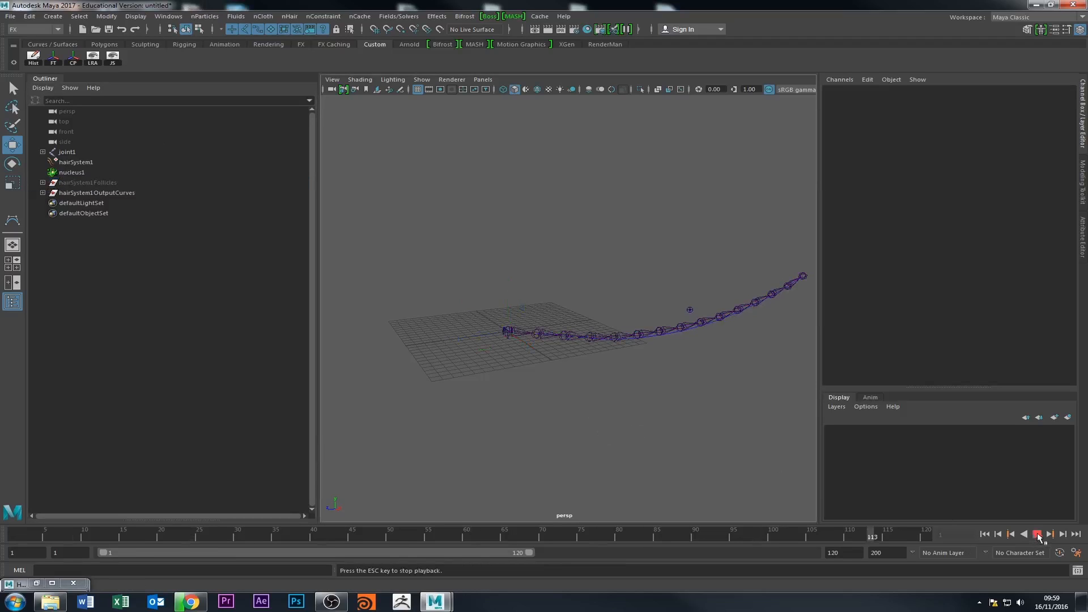
pyautogui.click(1035, 534)
pyautogui.click(985, 534)
pyautogui.keyDown('alt'); pyautogui.moveTo(621, 412); pyautogui.dragTo(511, 421); pyautogui.keyUp('alt')
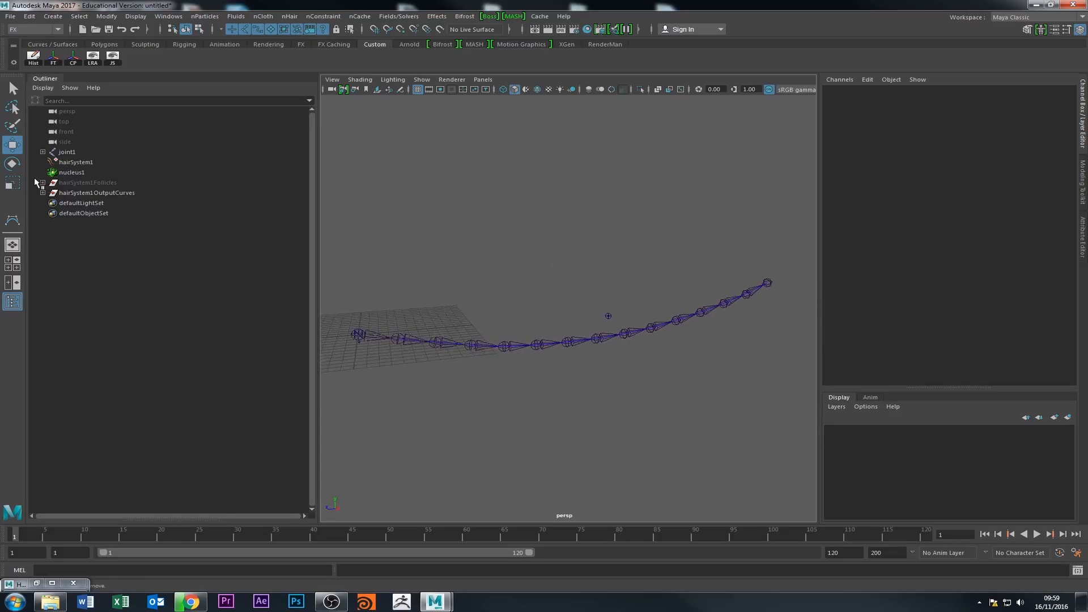
# - Set the Point Lock of follicle1 under hairSystem1Follicles to Base
pyautogui.click(67, 174)
pyautogui.click(73, 162)
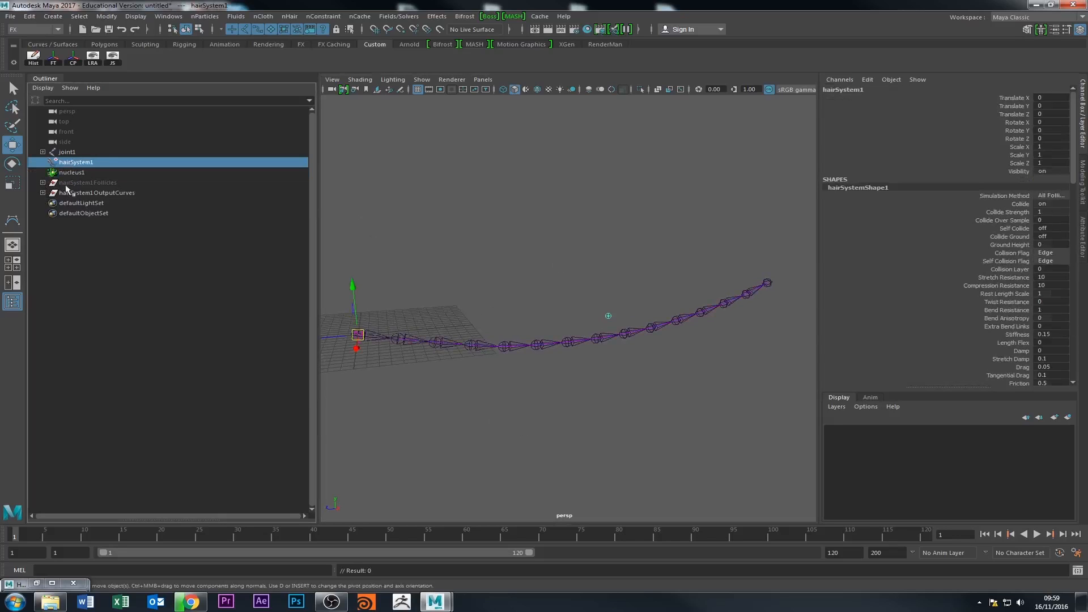
pyautogui.click(43, 183)
pyautogui.click(62, 193)
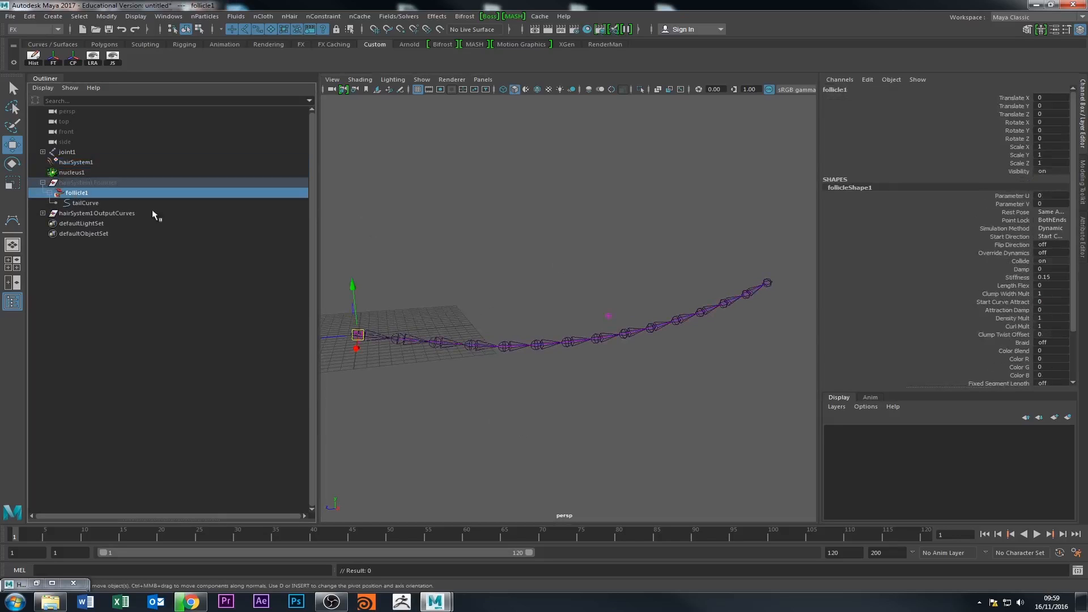
pyautogui.click(1083, 232)
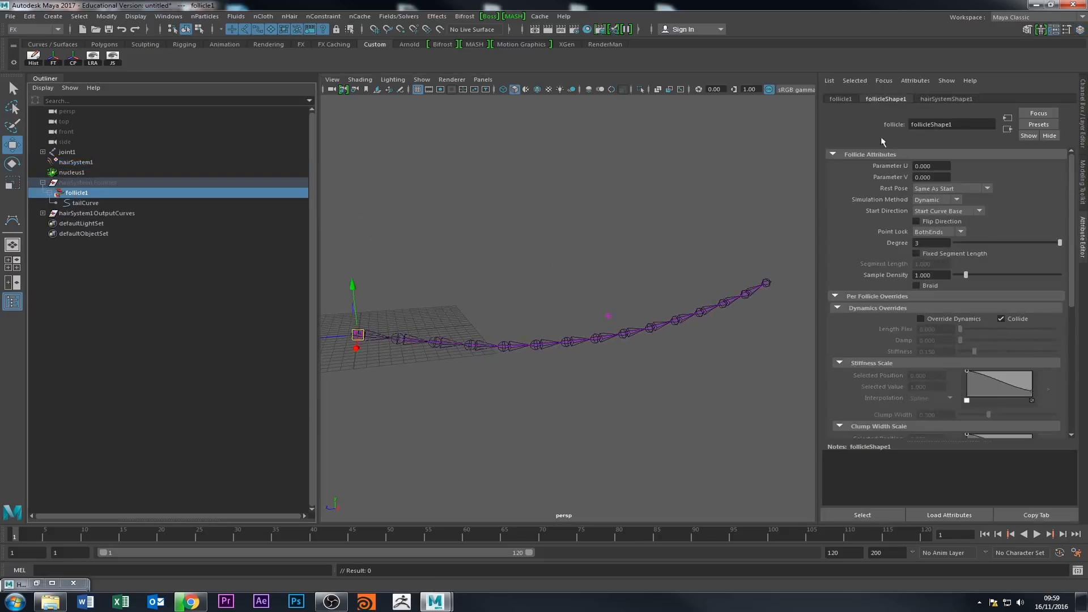
pyautogui.click(944, 99)
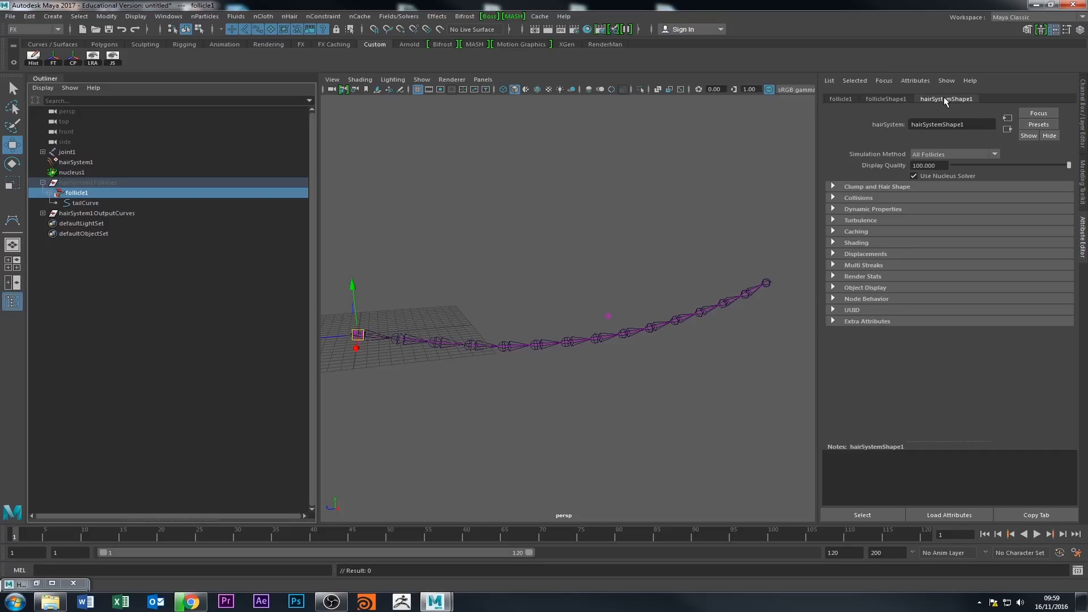
pyautogui.click(899, 100)
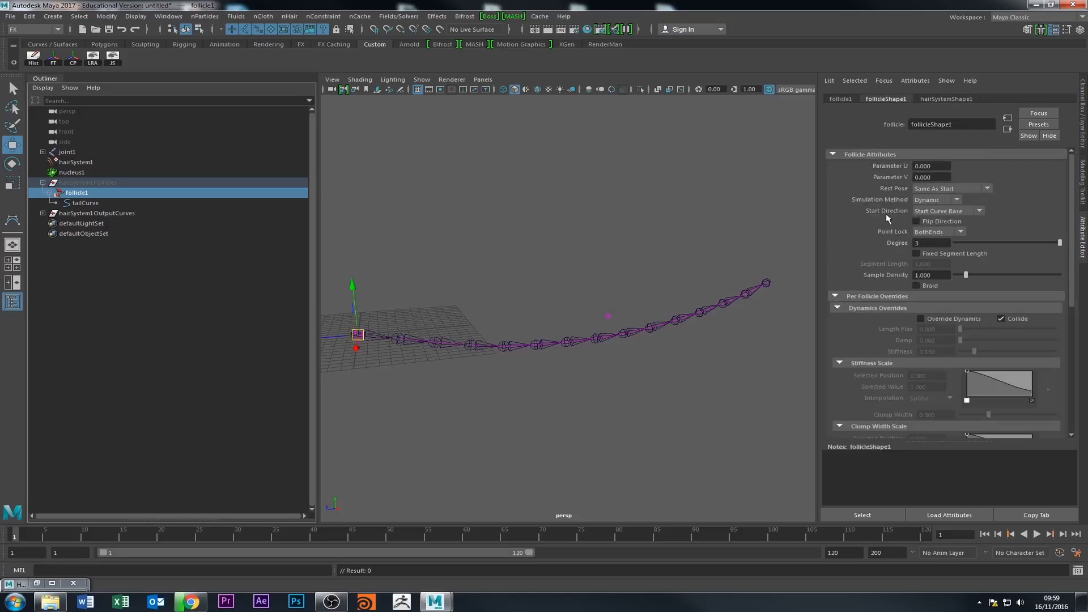
pyautogui.click(929, 232)
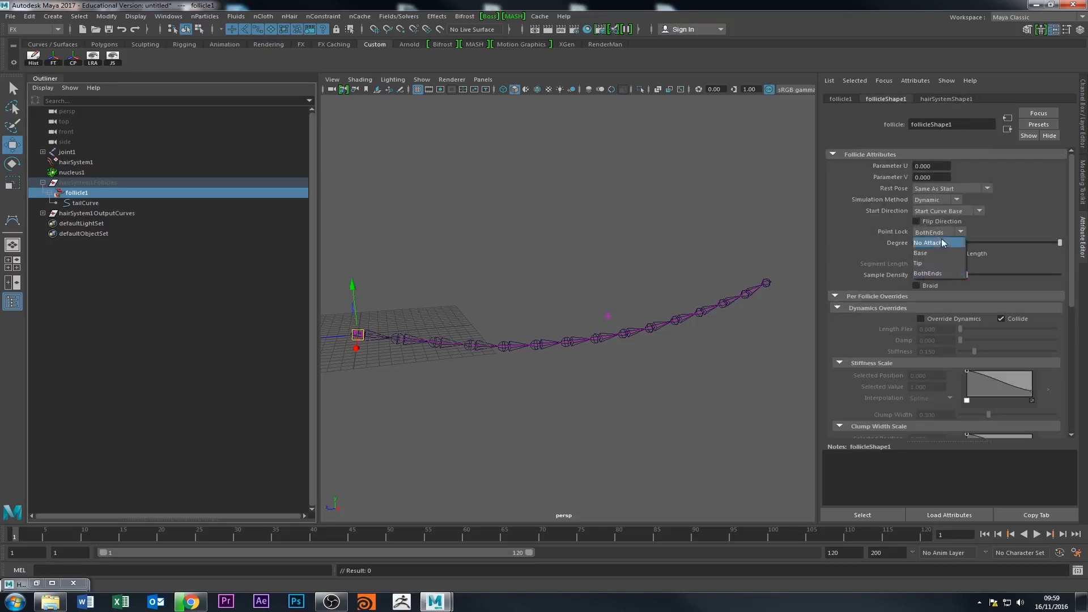
pyautogui.click(934, 254)
# - Play the simulation with the follicle locked only at its base, stop it and set the playback end to frame 1000
pyautogui.keyDown('alt'); pyautogui.moveTo(702, 403); pyautogui.dragTo(686, 434); pyautogui.keyUp('alt')
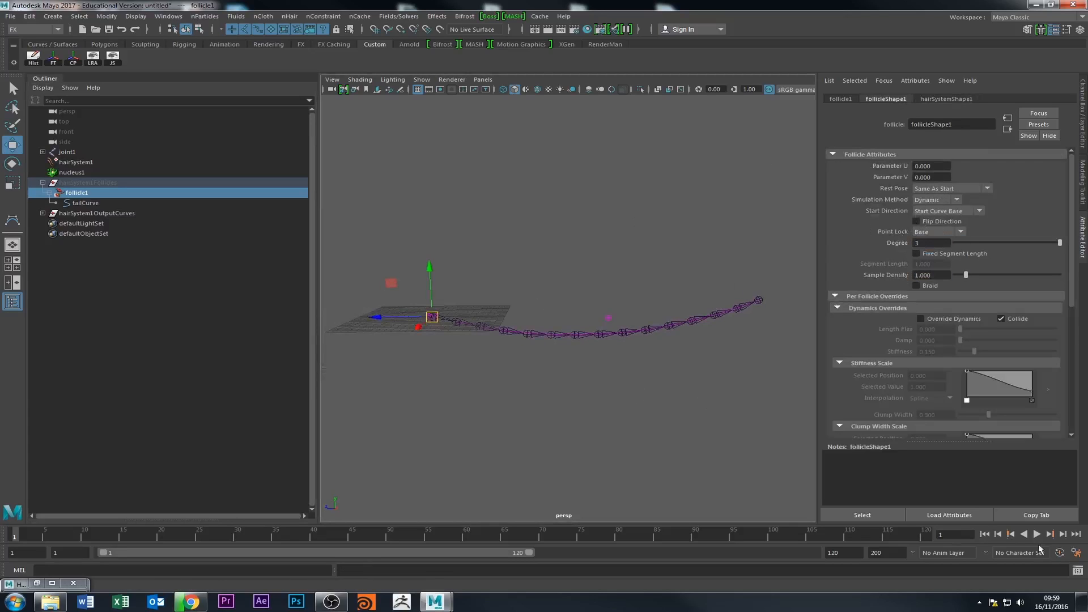
pyautogui.click(1036, 535)
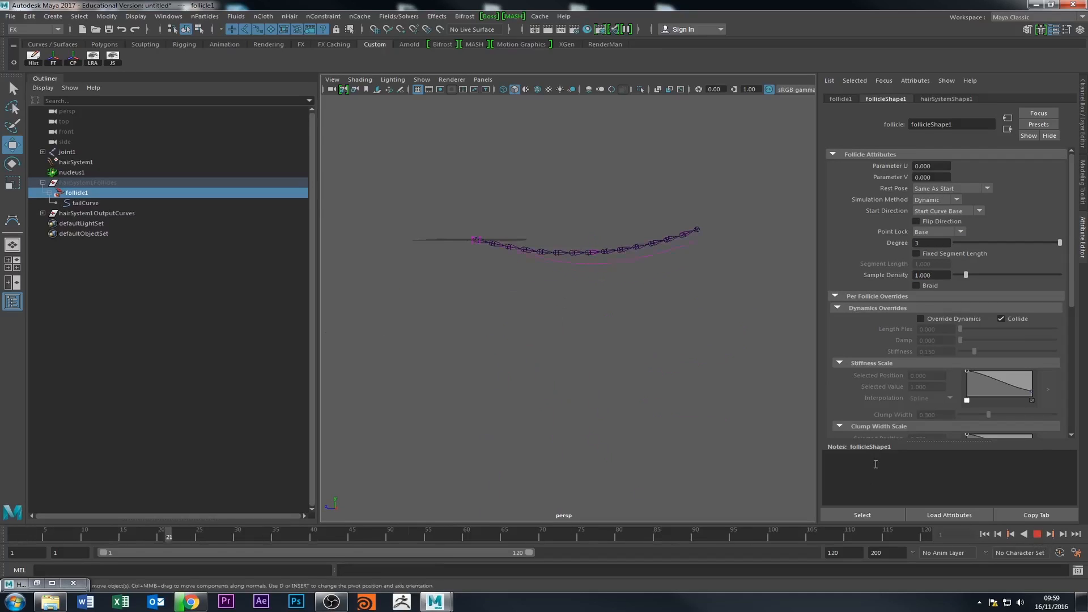
pyautogui.press('Escape')
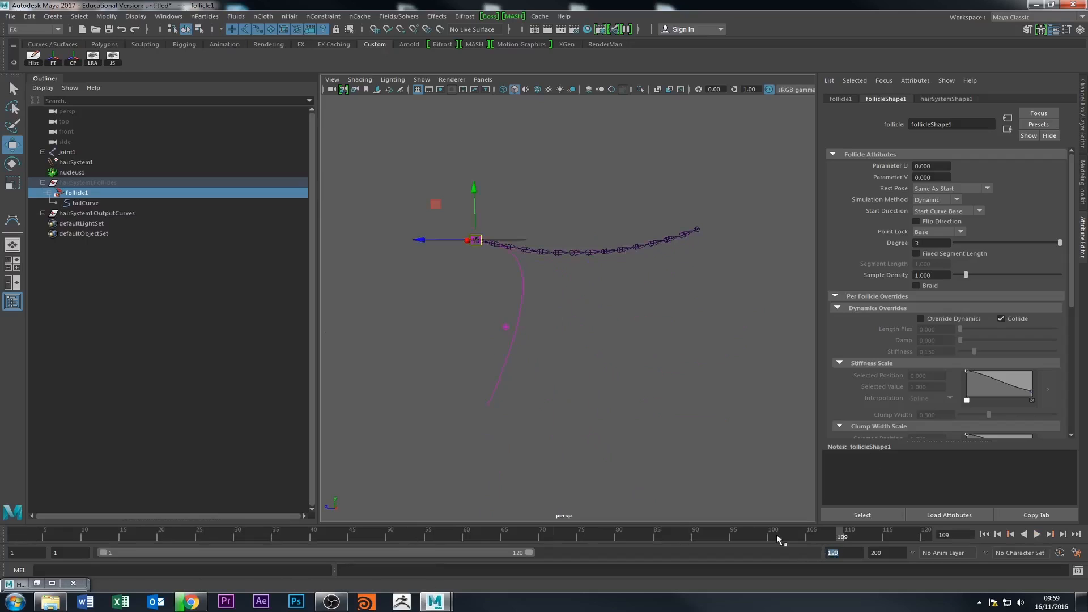
pyautogui.press('Return')
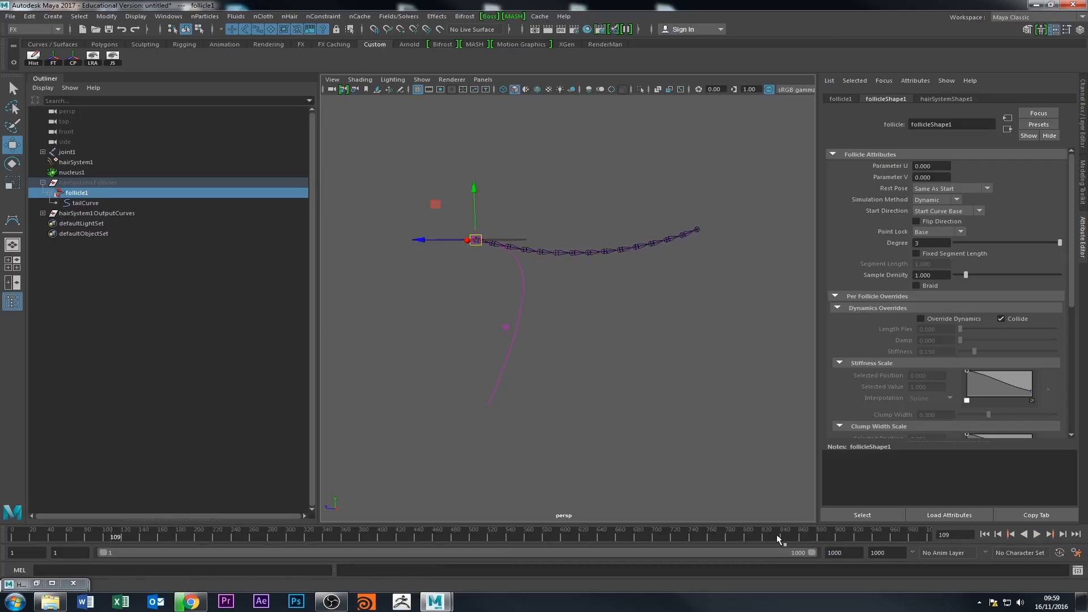
# - Play the simulation over the extended frame range, stop it, return to frame 1 and clear the selection
pyautogui.click(1036, 535)
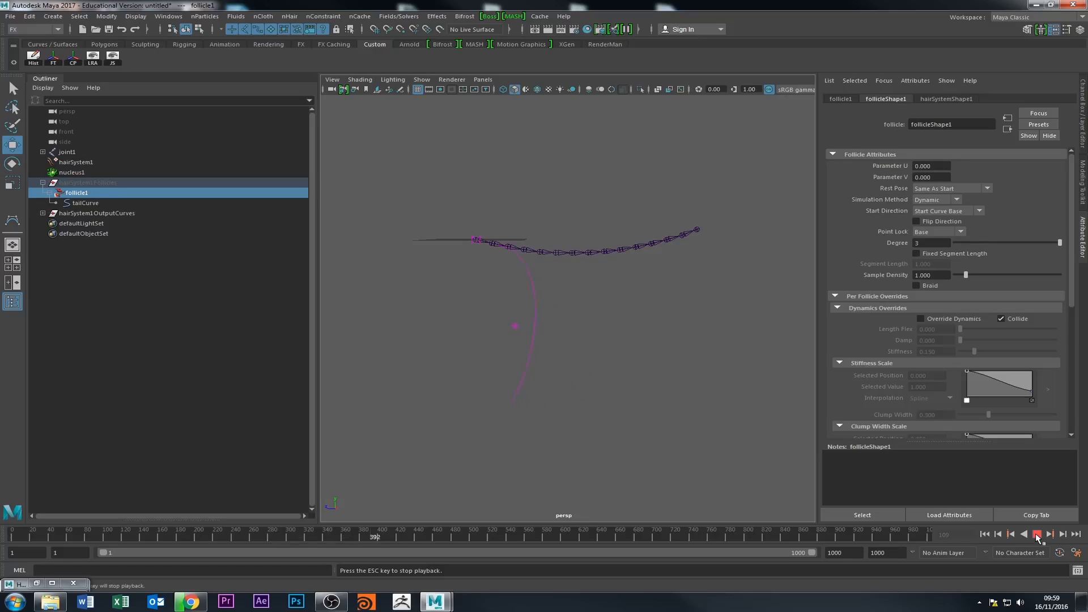
pyautogui.click(1036, 534)
pyautogui.click(985, 534)
pyautogui.keyDown('alt'); pyautogui.moveTo(504, 401); pyautogui.dragTo(513, 422); pyautogui.keyUp('alt')
pyautogui.keyDown('alt'); pyautogui.moveTo(513, 422); pyautogui.dragTo(583, 436, button='right'); pyautogui.keyUp('alt')
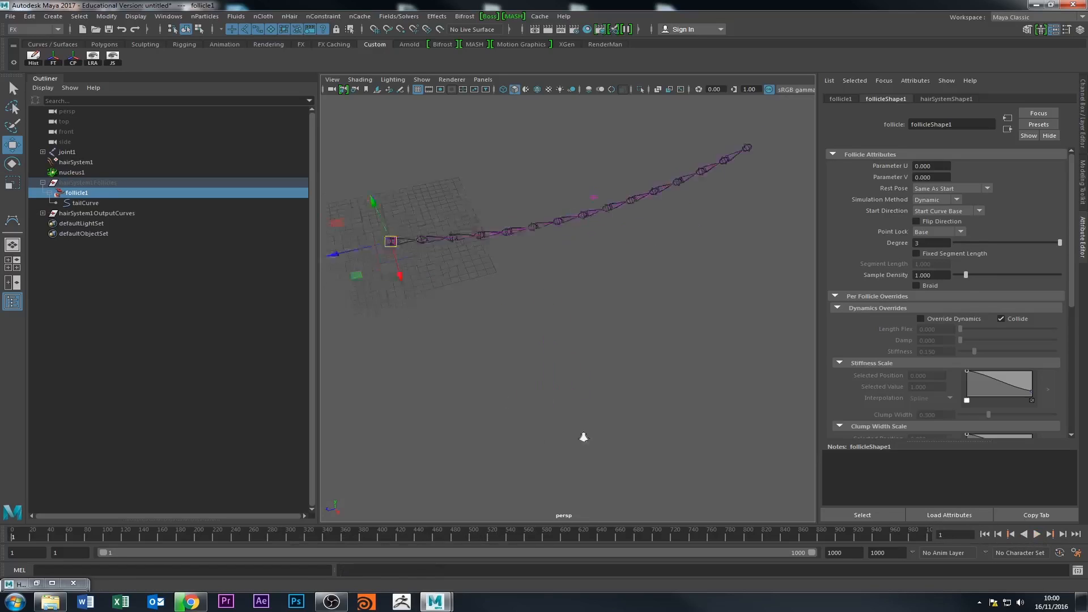
pyautogui.keyDown('alt'); pyautogui.moveTo(583, 435); pyautogui.dragTo(515, 408); pyautogui.keyUp('alt')
pyautogui.keyDown('alt'); pyautogui.moveTo(516, 408); pyautogui.dragTo(631, 433, button='right'); pyautogui.keyUp('alt')
pyautogui.keyDown('alt'); pyautogui.moveTo(556, 418); pyautogui.dragTo(549, 411); pyautogui.keyUp('alt')
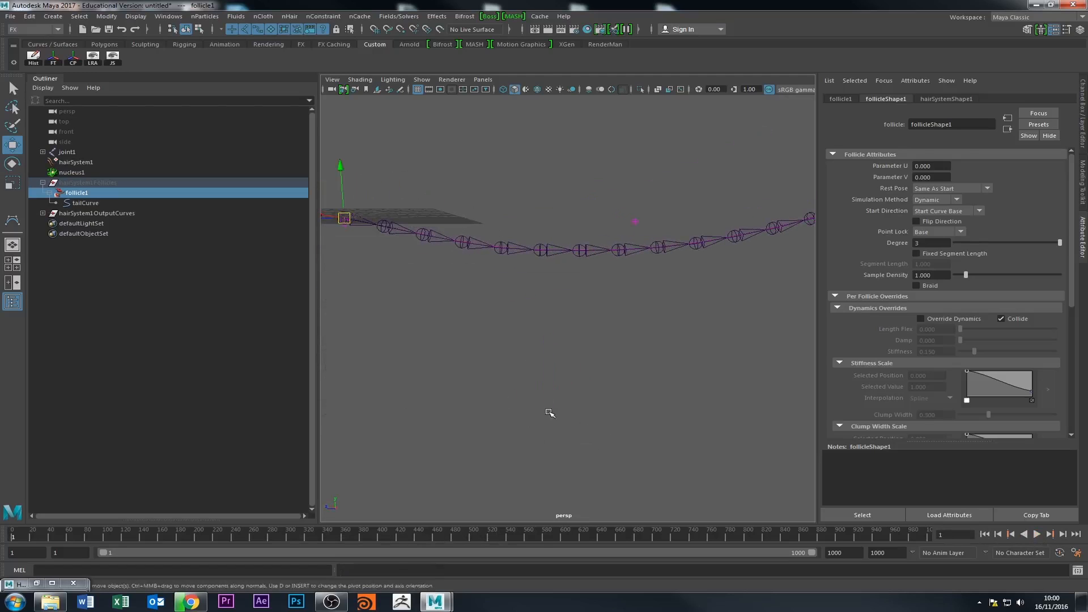
pyautogui.click(550, 412)
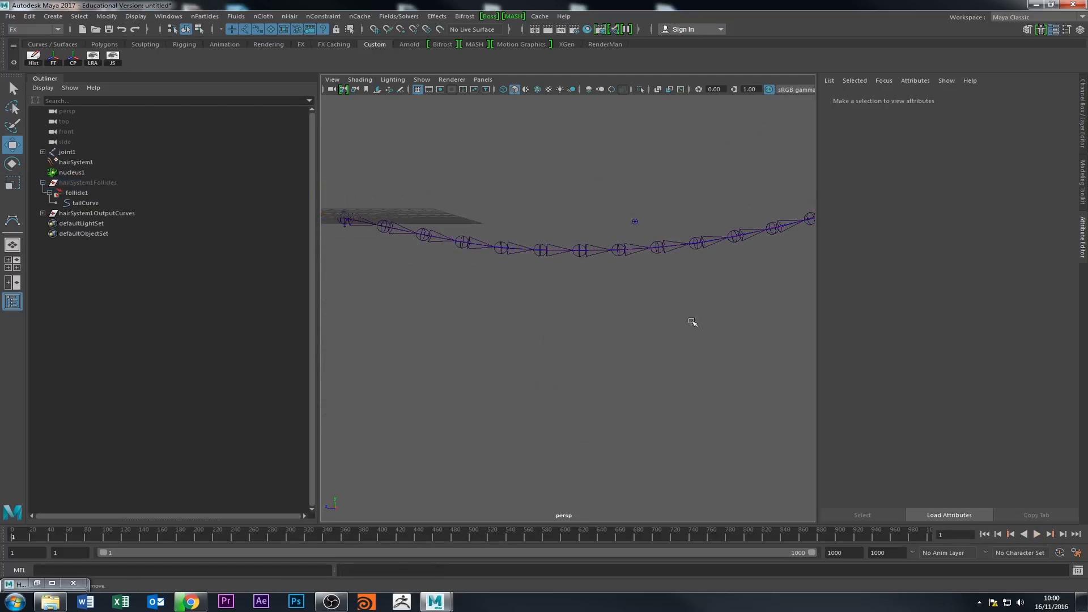
pyautogui.keyDown('alt'); pyautogui.moveTo(692, 318); pyautogui.dragTo(522, 387); pyautogui.keyUp('alt')
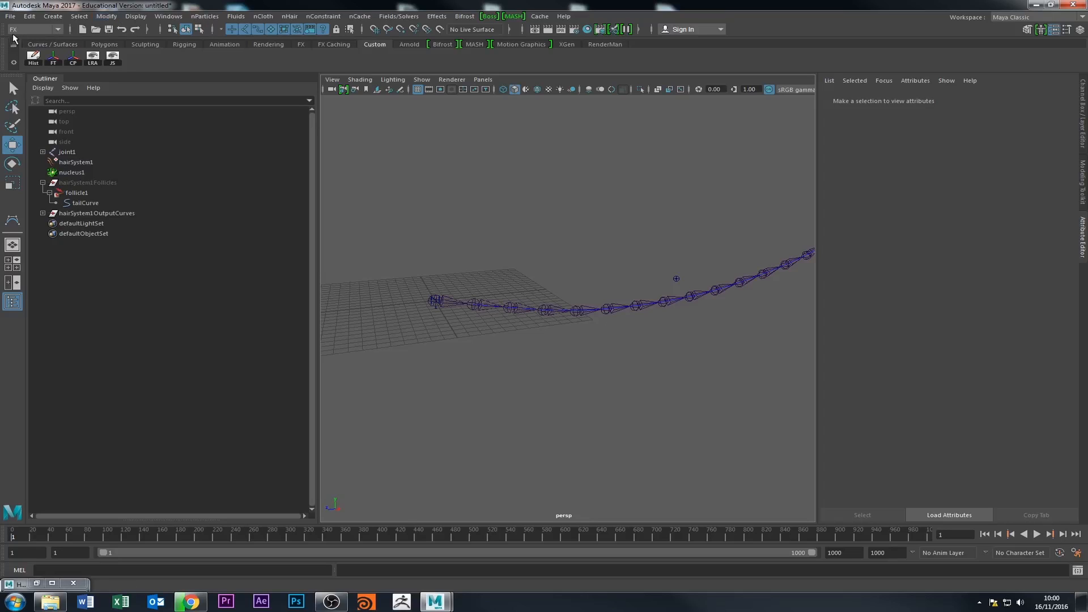
# - Switch to the Rigging toolset, open the IK Spline Handle tool's options and reset them to their defaults
pyautogui.click(34, 29)
pyautogui.click(25, 49)
pyautogui.click(204, 16)
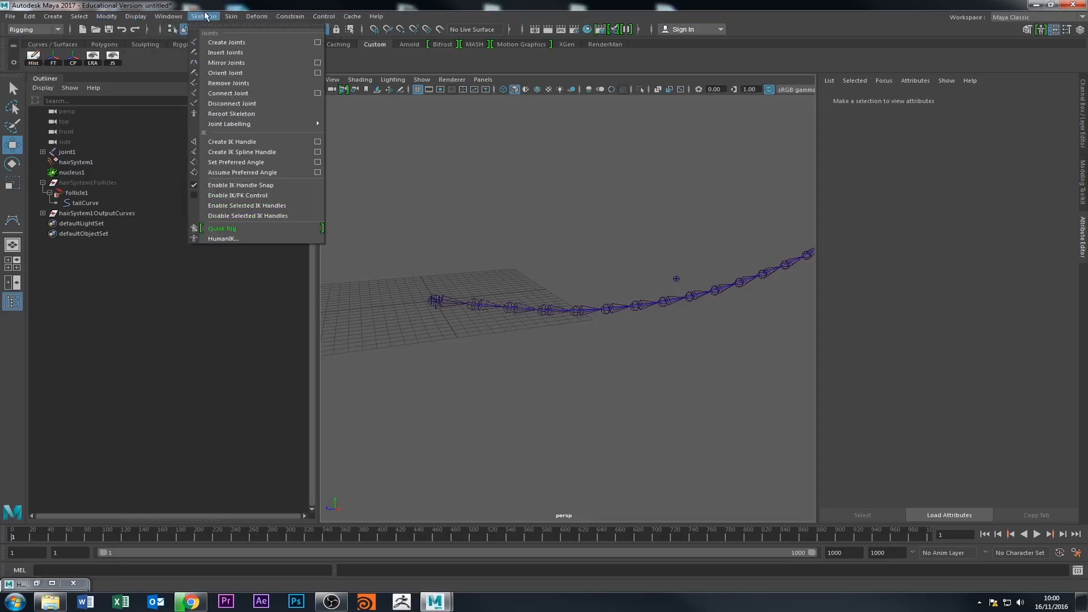
pyautogui.click(318, 152)
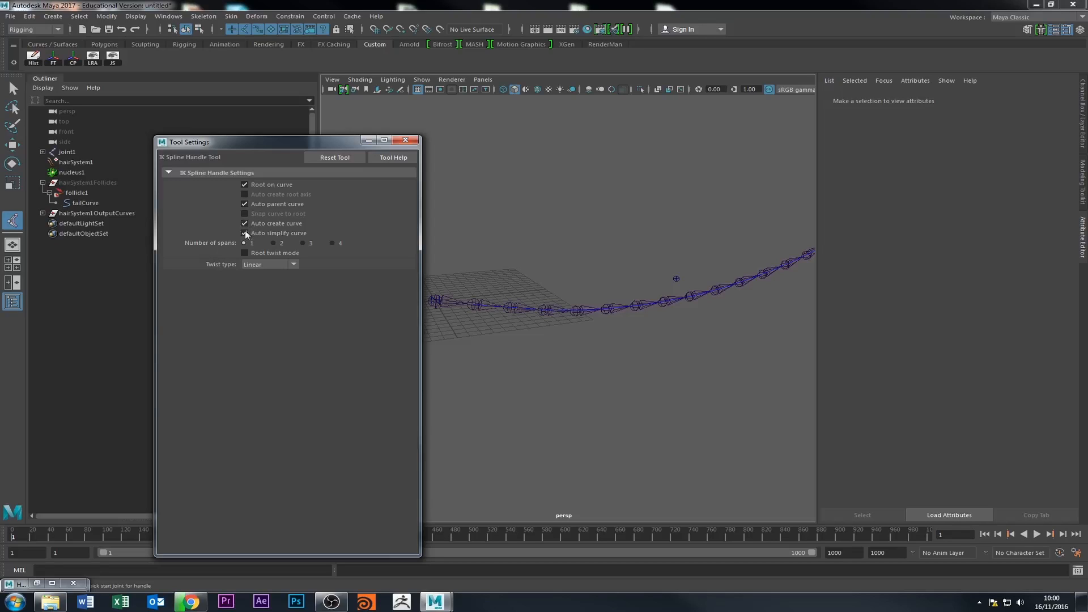
pyautogui.click(249, 223)
pyautogui.click(339, 158)
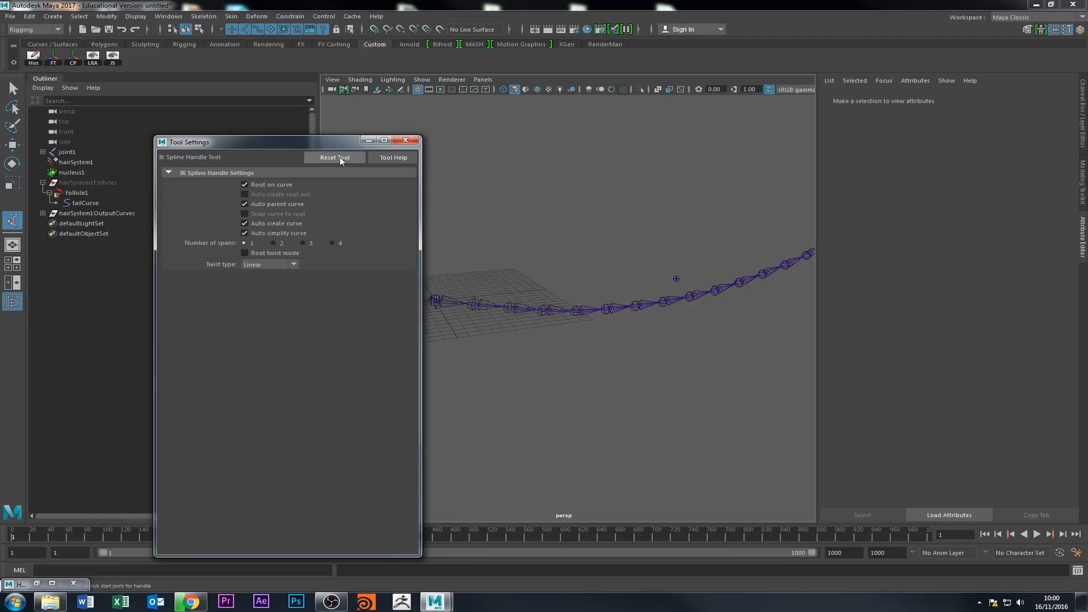
pyautogui.click(249, 224)
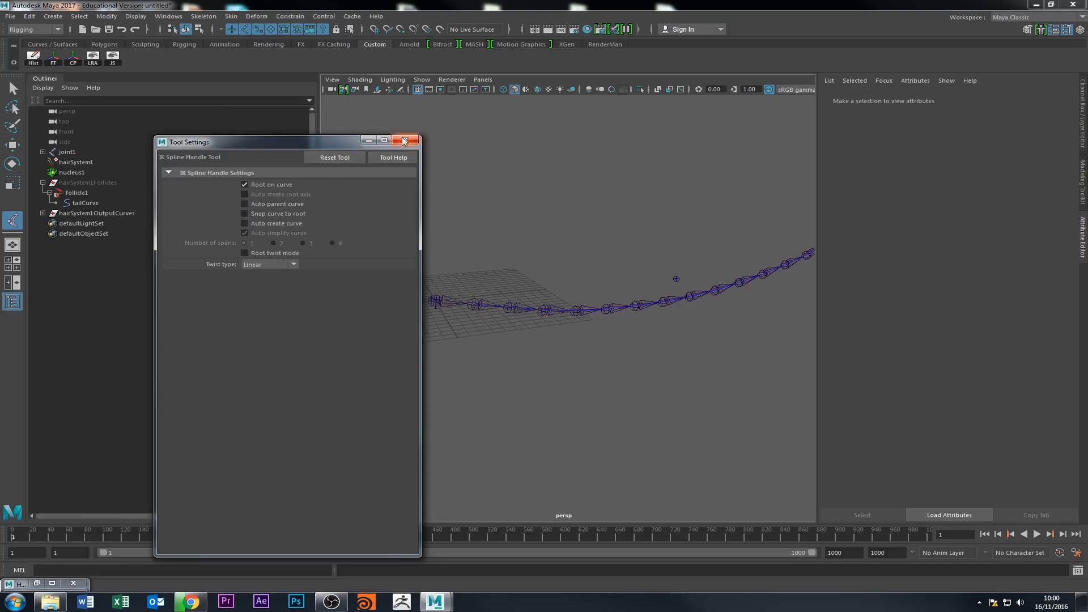
pyautogui.click(330, 158)
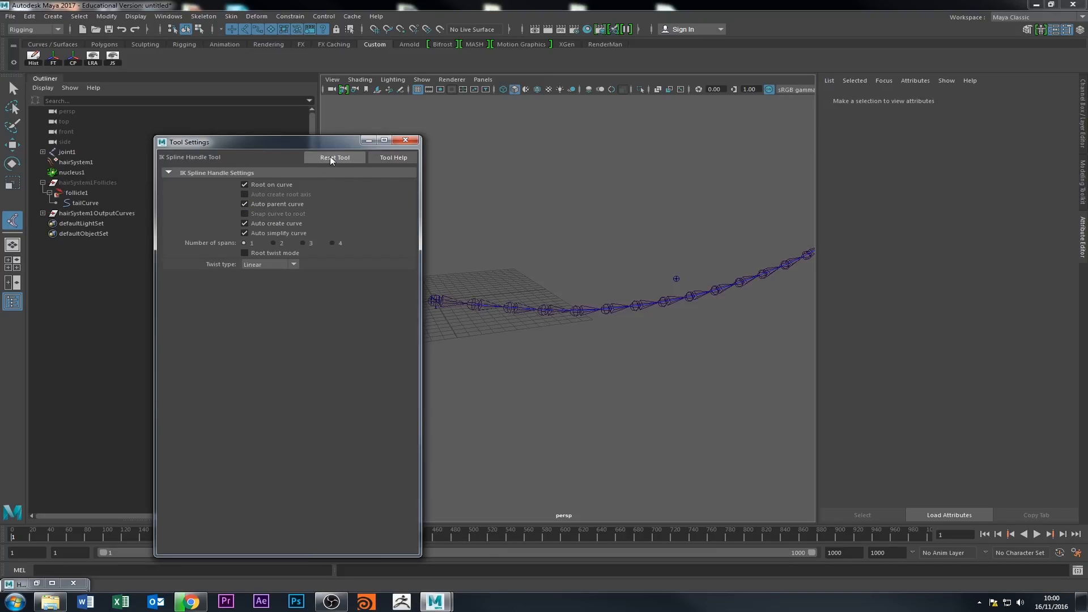
# - Turn off Auto create curve and Auto parent curve for the IK Spline Handle tool and close its settings
pyautogui.click(245, 223)
pyautogui.click(245, 204)
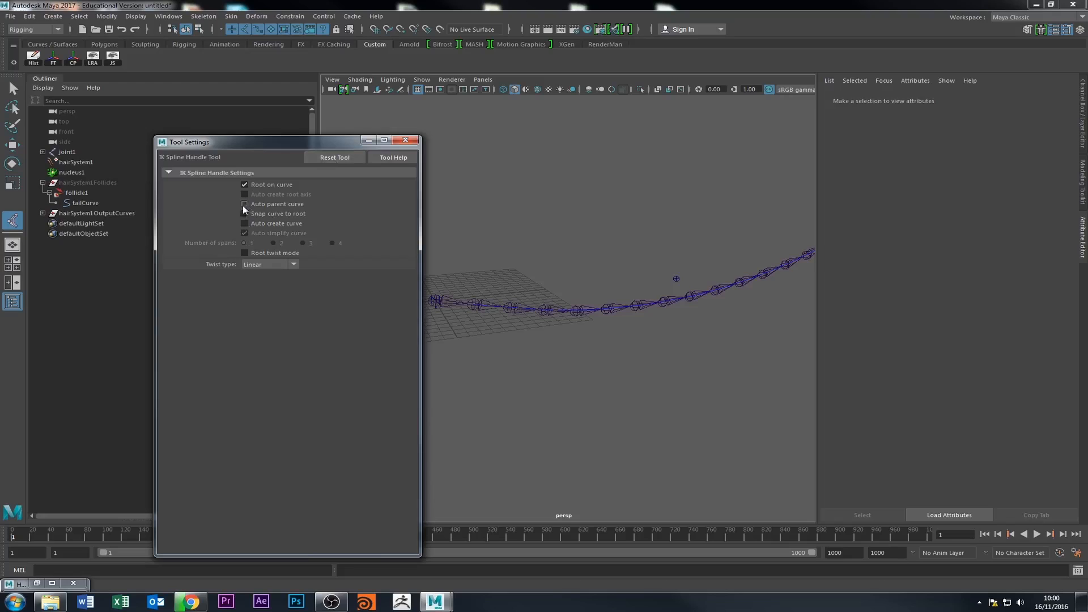
pyautogui.click(405, 140)
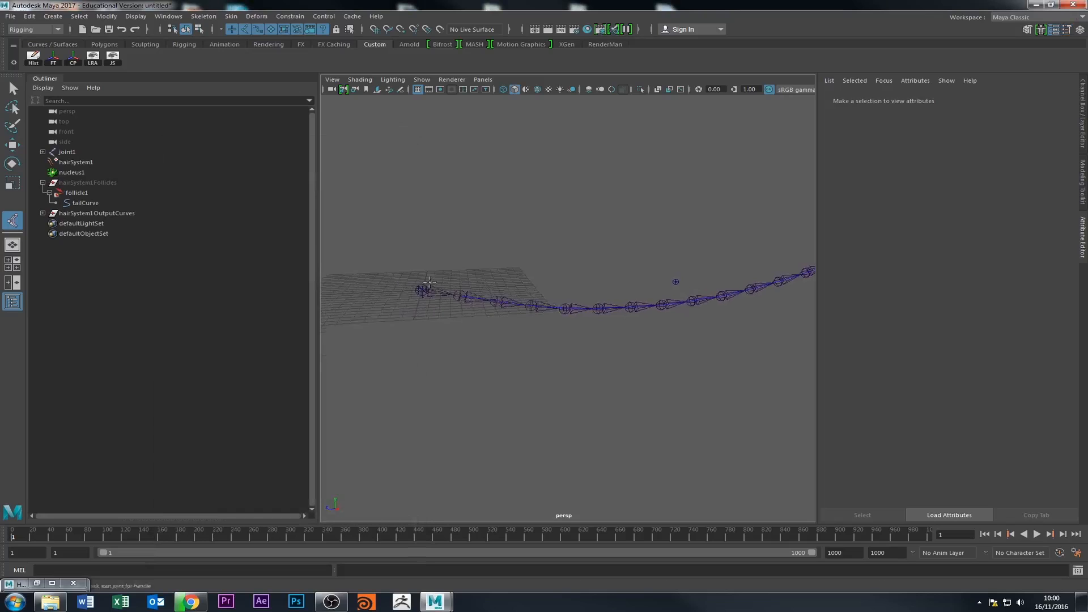
# - Create a spline IK handle from joint2 to joint15 of the tail chain, using the existing dynamic curve
pyautogui.keyDown('alt'); pyautogui.moveTo(430, 282); pyautogui.dragTo(420, 316); pyautogui.keyUp('alt')
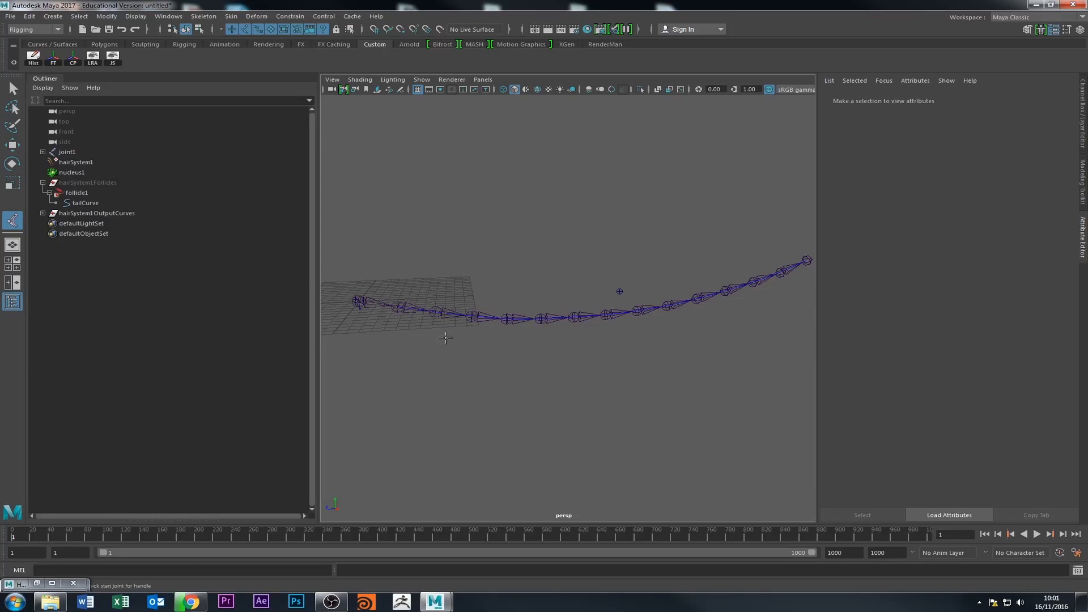
pyautogui.keyDown('alt'); pyautogui.moveTo(446, 338); pyautogui.dragTo(543, 397); pyautogui.keyUp('alt')
pyautogui.click(428, 390)
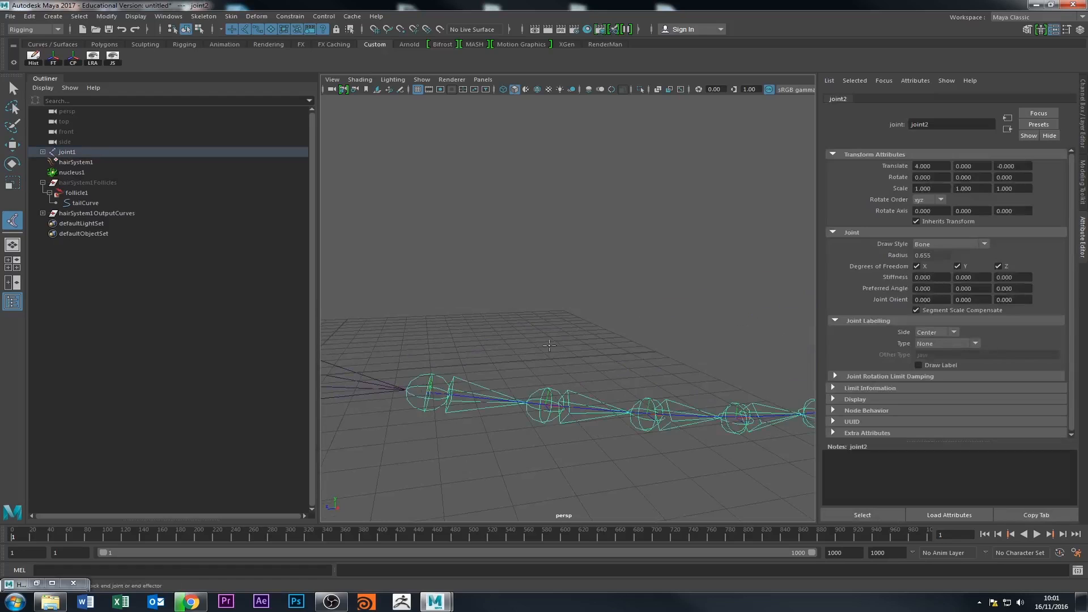
pyautogui.keyDown('alt'); pyautogui.moveTo(428, 391); pyautogui.dragTo(629, 370); pyautogui.keyUp('alt')
pyautogui.click(717, 295)
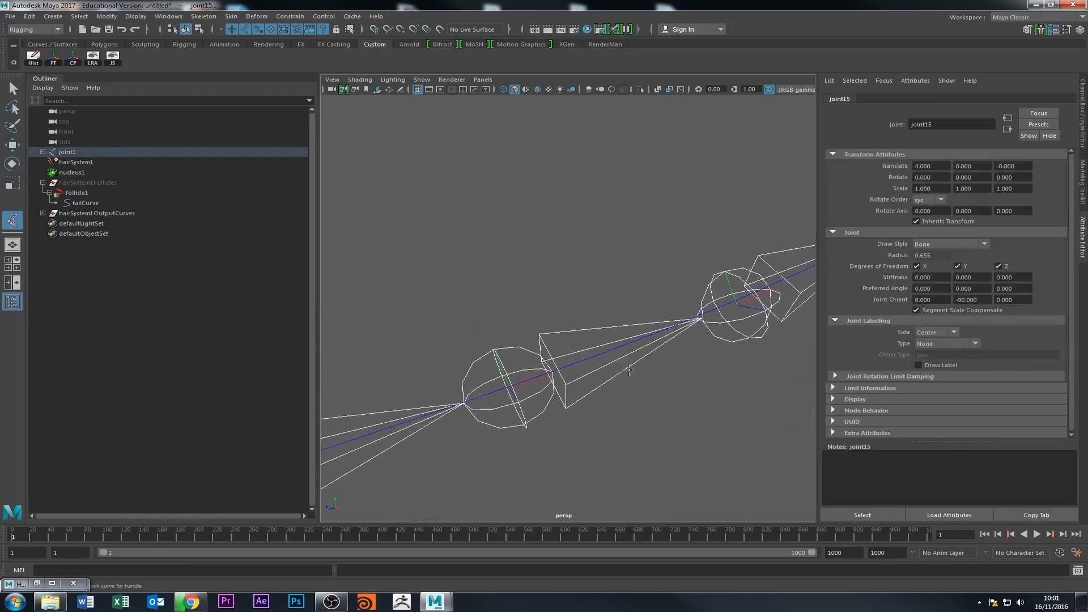
pyautogui.click(601, 354)
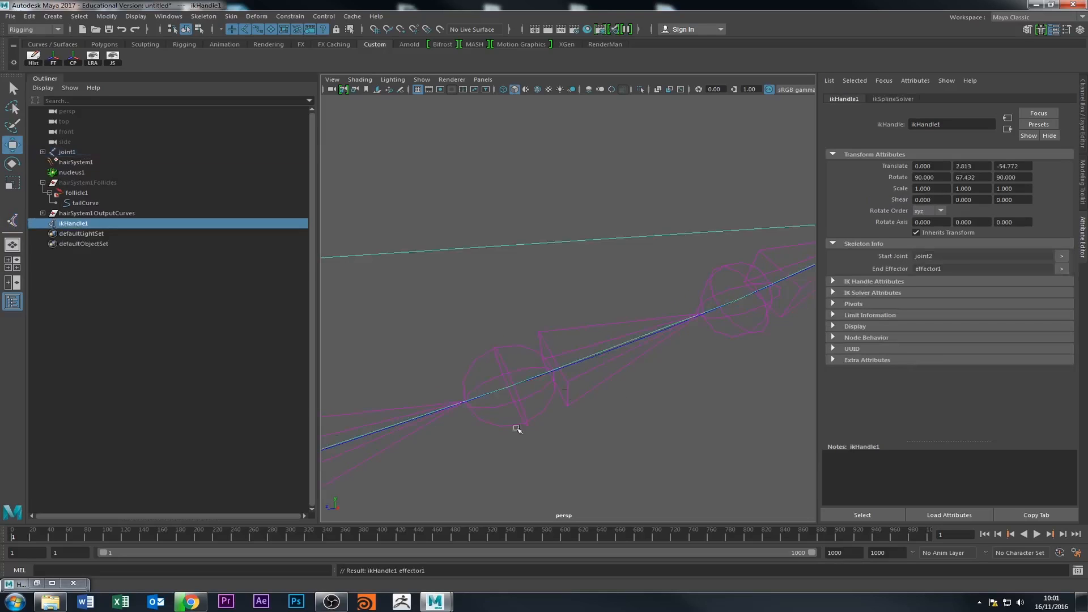
# - Check ikHandle1 in the scene hierarchy, clear the selection and play the simulation, returning to frame 1 after stopping it
pyautogui.keyDown('alt'); pyautogui.moveTo(515, 430); pyautogui.dragTo(401, 368); pyautogui.keyUp('alt')
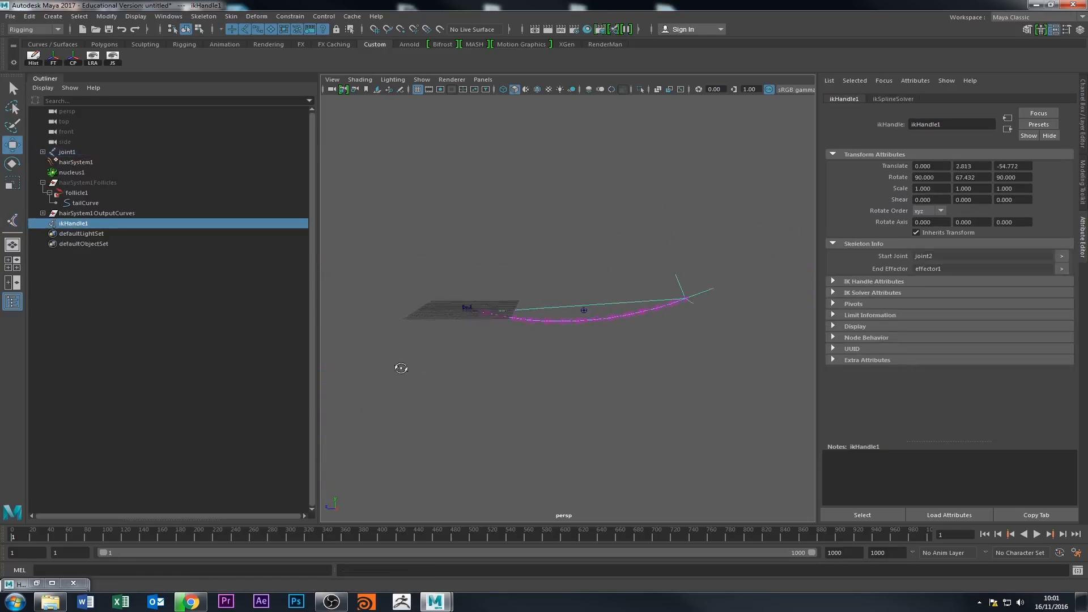
pyautogui.click(485, 408)
pyautogui.click(90, 224)
pyautogui.click(95, 214)
pyautogui.click(96, 223)
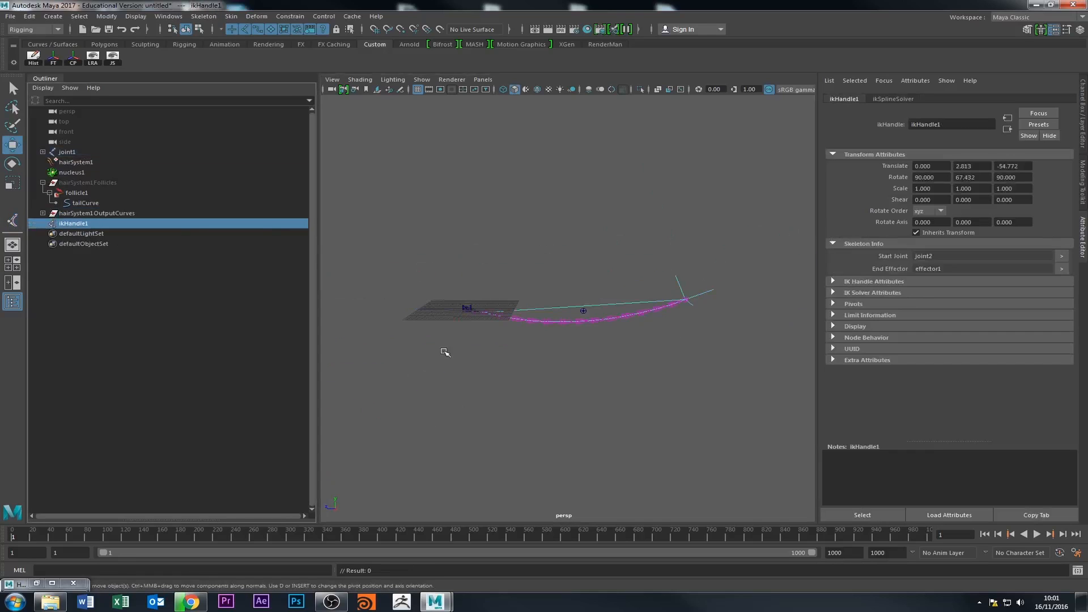
pyautogui.click(445, 352)
pyautogui.click(1037, 534)
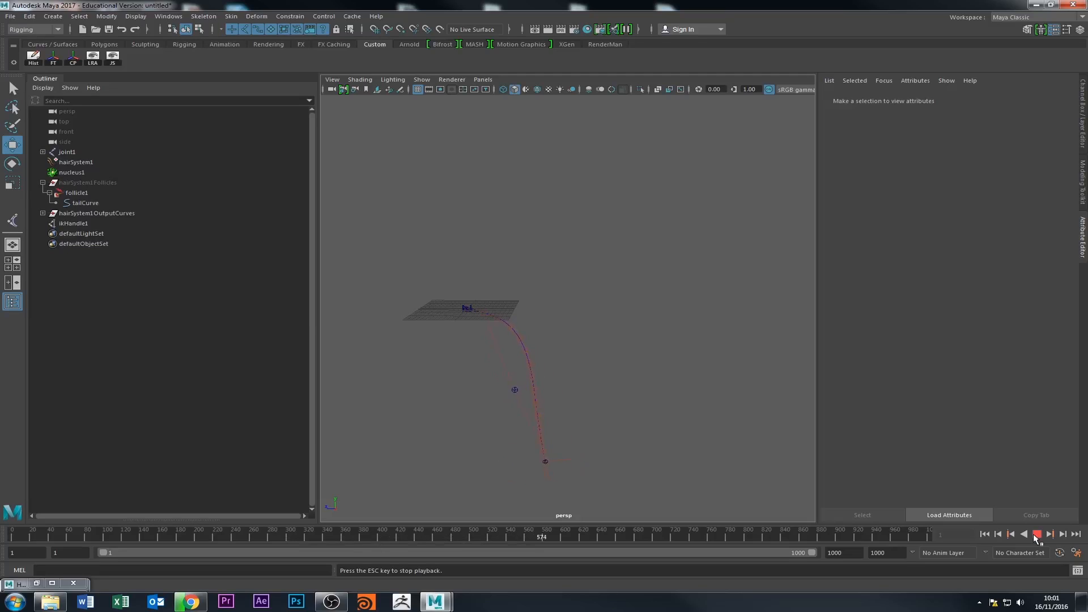
pyautogui.click(1036, 534)
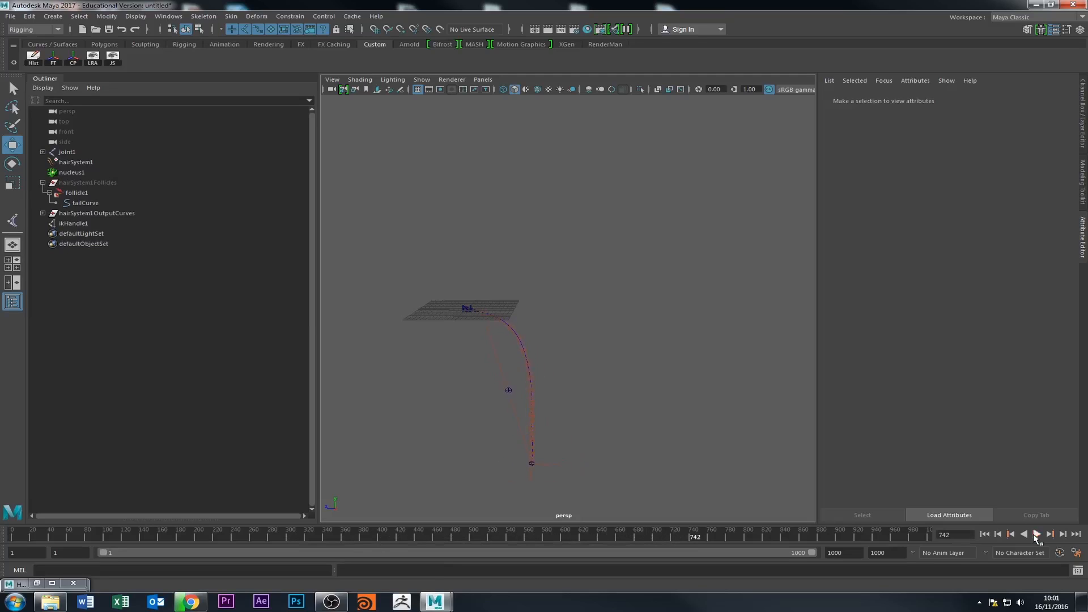
pyautogui.click(985, 534)
# - Replay the tail simulation from another viewing angle, stop it and return to frame 1
pyautogui.keyDown('alt'); pyautogui.moveTo(480, 409); pyautogui.dragTo(610, 440); pyautogui.keyUp('alt')
pyautogui.keyDown('alt'); pyautogui.moveTo(538, 279); pyautogui.dragTo(478, 403); pyautogui.keyUp('alt')
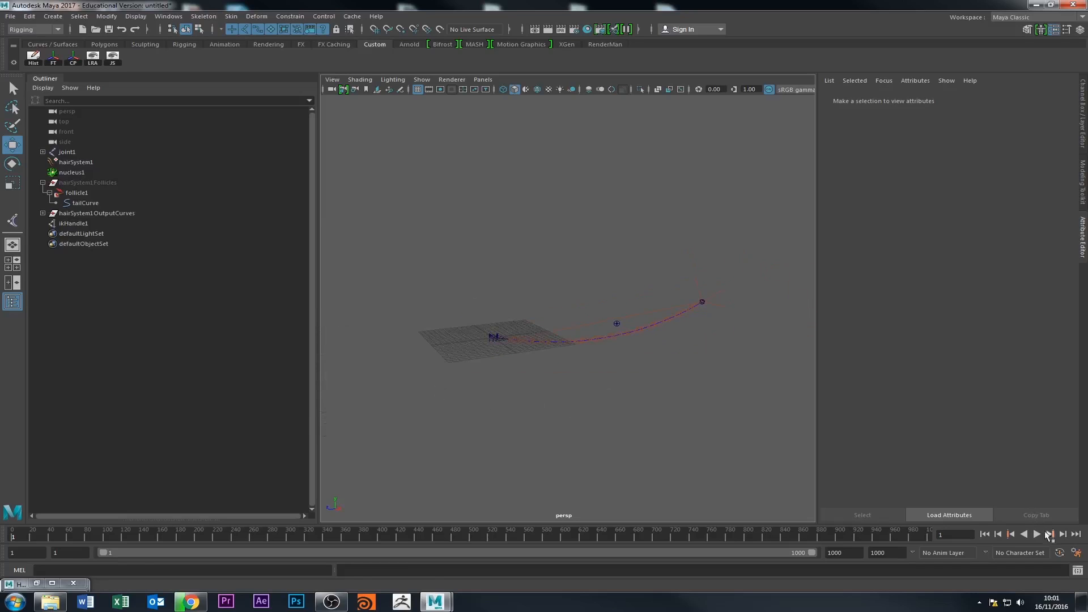
pyautogui.click(1037, 534)
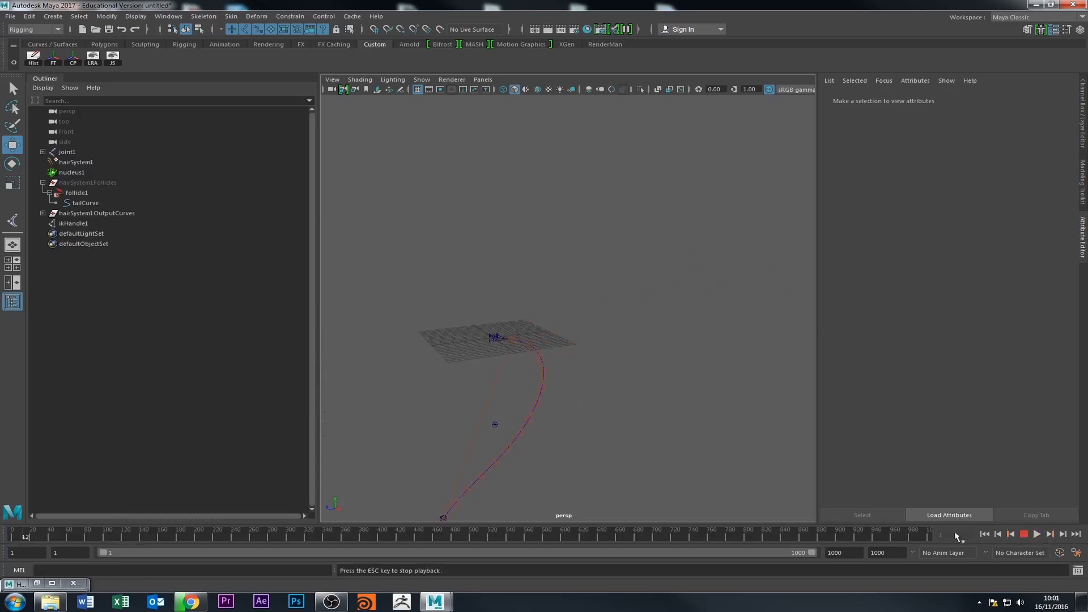
pyautogui.click(1023, 536)
pyautogui.click(984, 534)
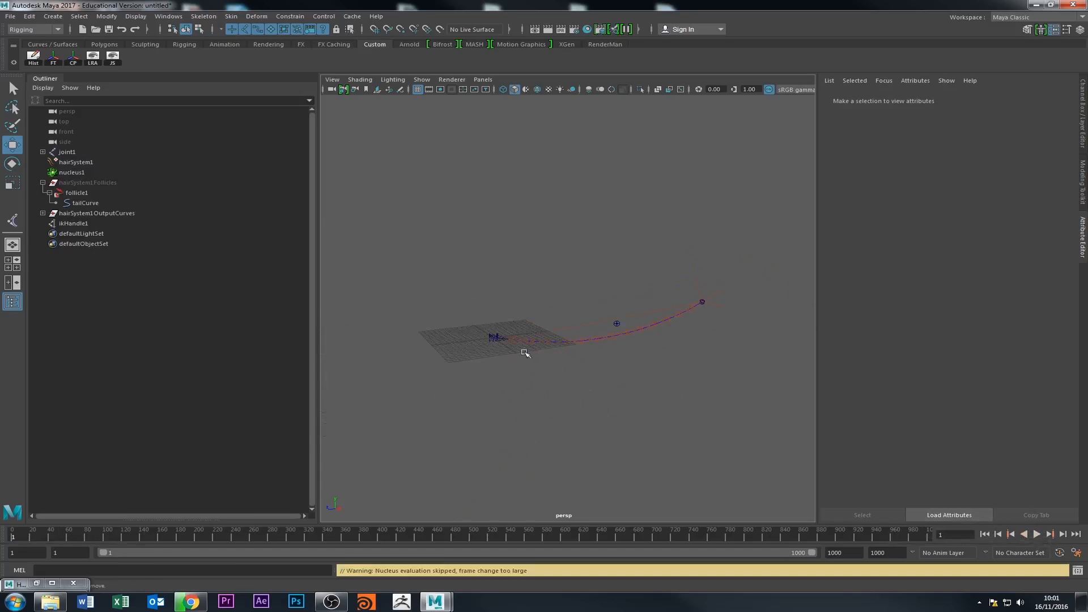
# - Set the playback speed to Play every frame in the Time Slider preferences and save them
pyautogui.click(1075, 552)
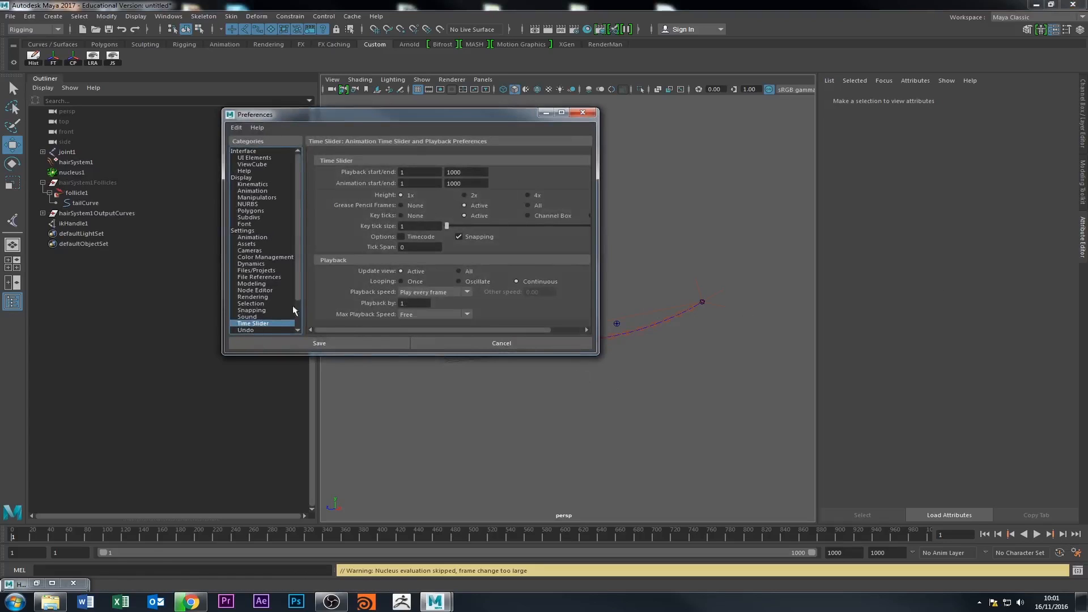
pyautogui.click(416, 292)
pyautogui.click(421, 302)
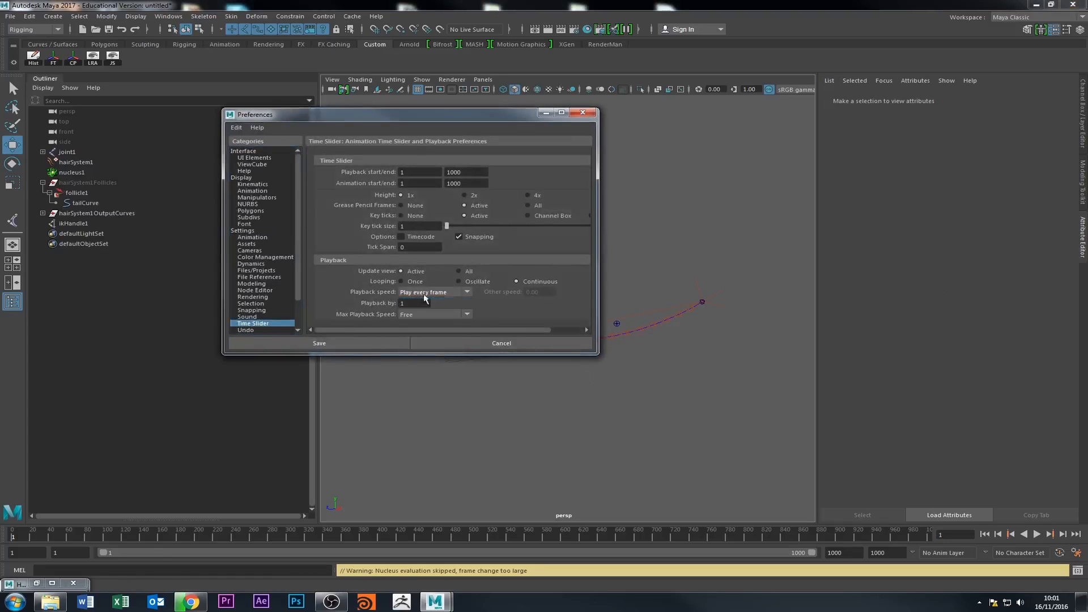
pyautogui.click(424, 294)
pyautogui.click(434, 303)
pyautogui.click(345, 342)
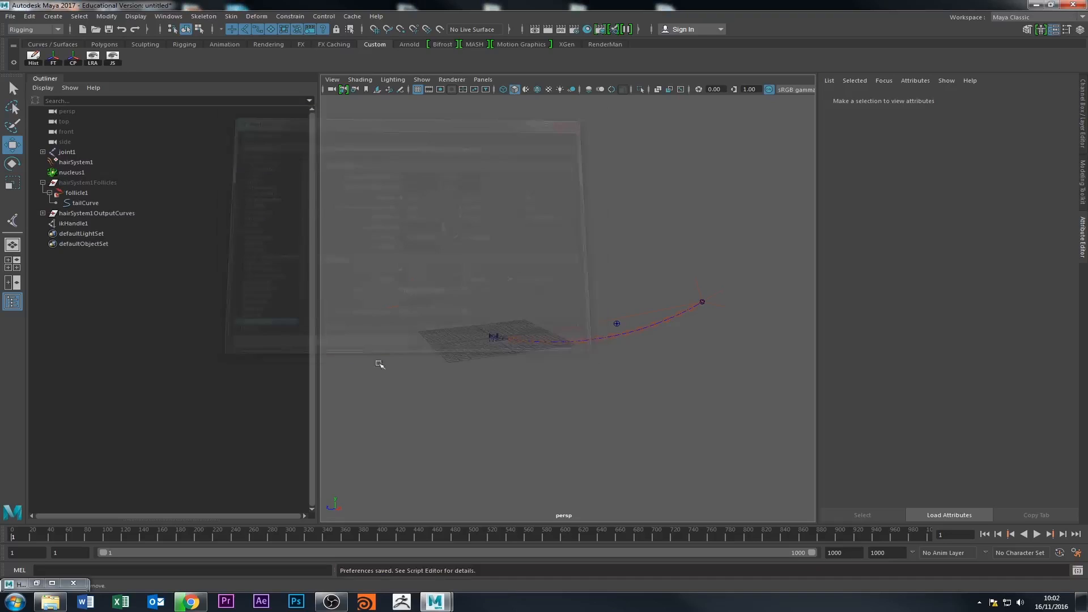
# - Play the tail simulation with every frame evaluated, stop it and return to frame 1
pyautogui.click(1037, 534)
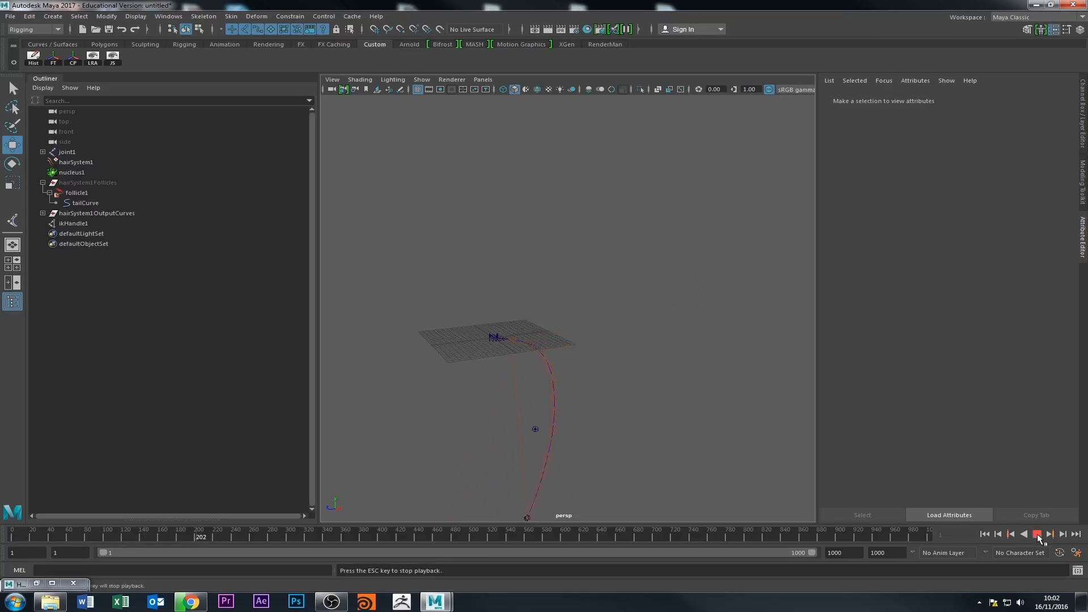
pyautogui.click(1037, 534)
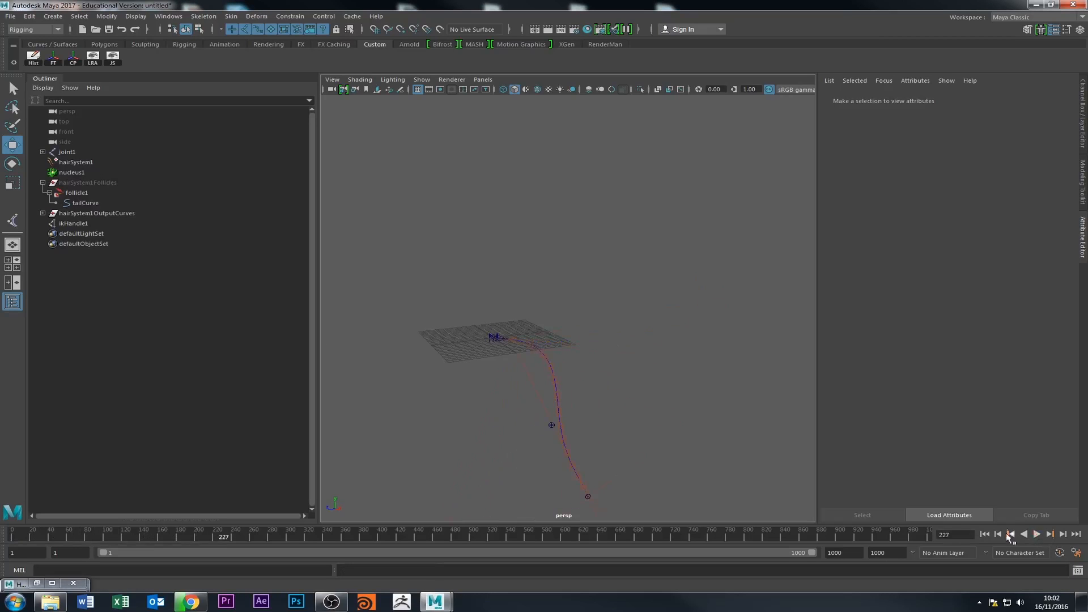
pyautogui.click(984, 534)
# - Select joint1 at the base of the tail, try moving it away from the origin and undo the move
pyautogui.keyDown('alt'); pyautogui.moveTo(434, 388); pyautogui.dragTo(703, 394, button='right'); pyautogui.keyUp('alt')
pyautogui.keyDown('alt'); pyautogui.moveTo(504, 418); pyautogui.dragTo(542, 374, button='middle'); pyautogui.keyUp('alt')
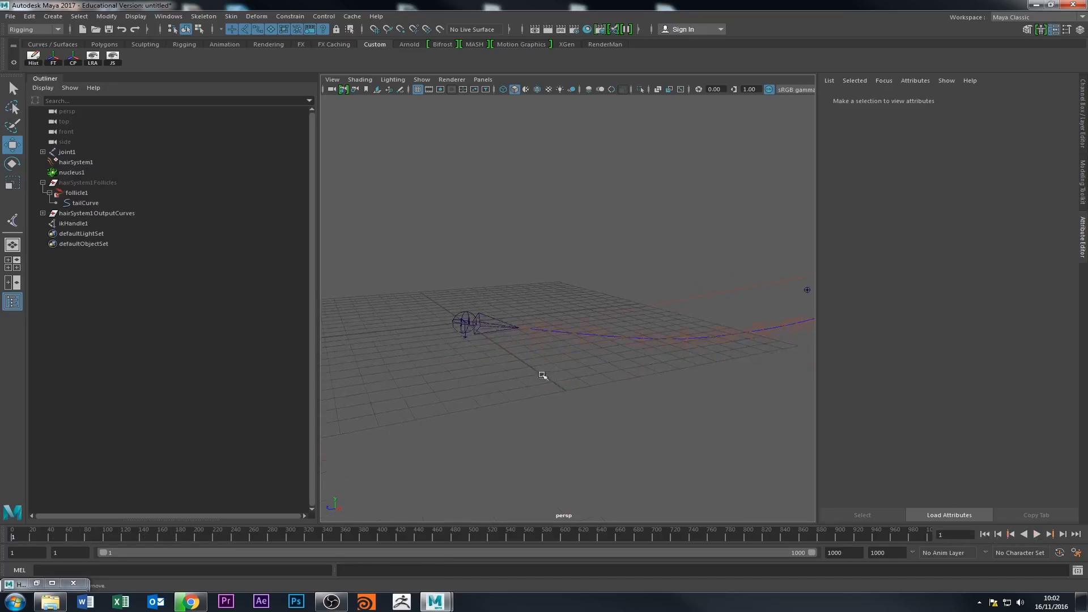
pyautogui.click(465, 320)
pyautogui.click(400, 254)
pyautogui.click(465, 317)
pyautogui.keyDown('alt'); pyautogui.moveTo(465, 317); pyautogui.dragTo(406, 358); pyautogui.keyUp('alt')
pyautogui.moveTo(524, 325)
pyautogui.mouseDown()
pyautogui.moveTo(353, 342)
pyautogui.moveTo(537, 311)
pyautogui.mouseUp()
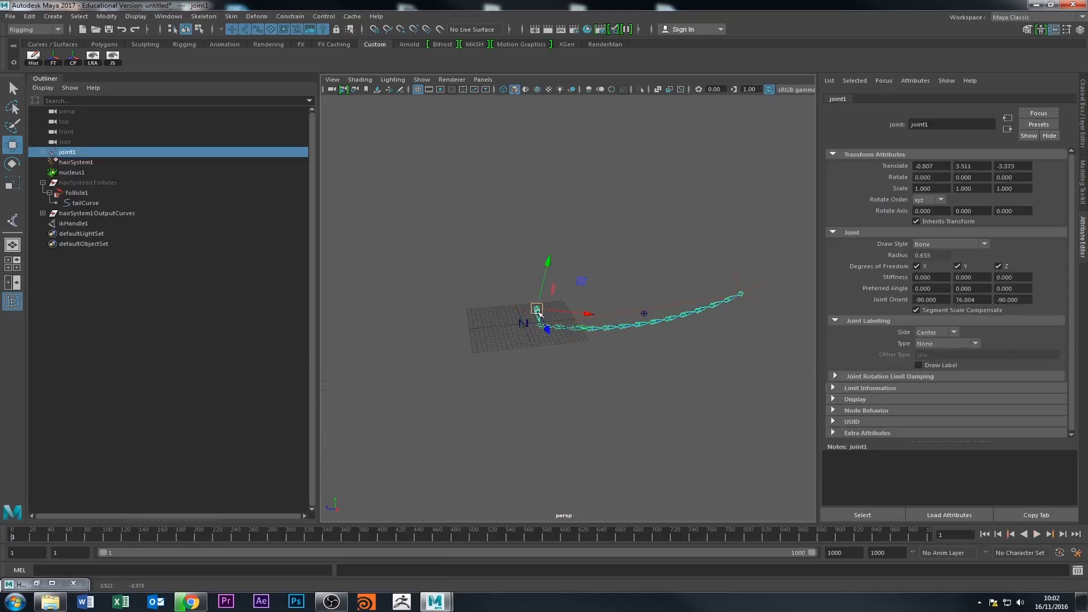
pyautogui.hotkey('ctrl', 'z')
pyautogui.keyDown('alt'); pyautogui.moveTo(453, 371); pyautogui.dragTo(527, 379, button='middle'); pyautogui.keyUp('alt')
pyautogui.keyDown('alt'); pyautogui.moveTo(526, 379); pyautogui.dragTo(334, 542, button='right'); pyautogui.keyUp('alt')
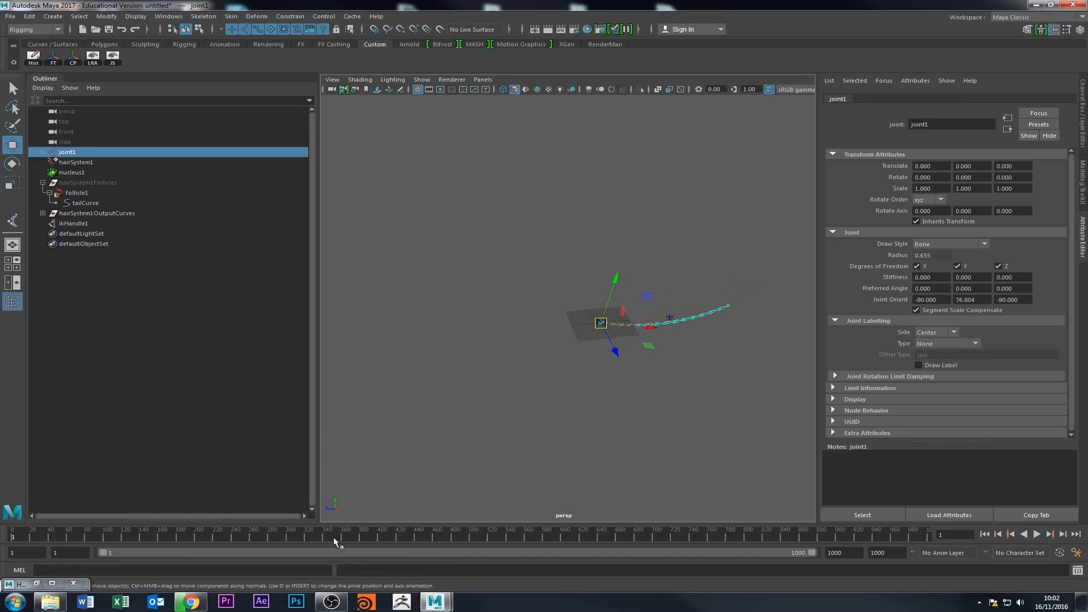
# - Set a key on joint1's Translate Z at frame 1 with the value 0
pyautogui.keyDown('alt'); pyautogui.moveTo(593, 374); pyautogui.dragTo(603, 377, button='middle'); pyautogui.keyUp('alt')
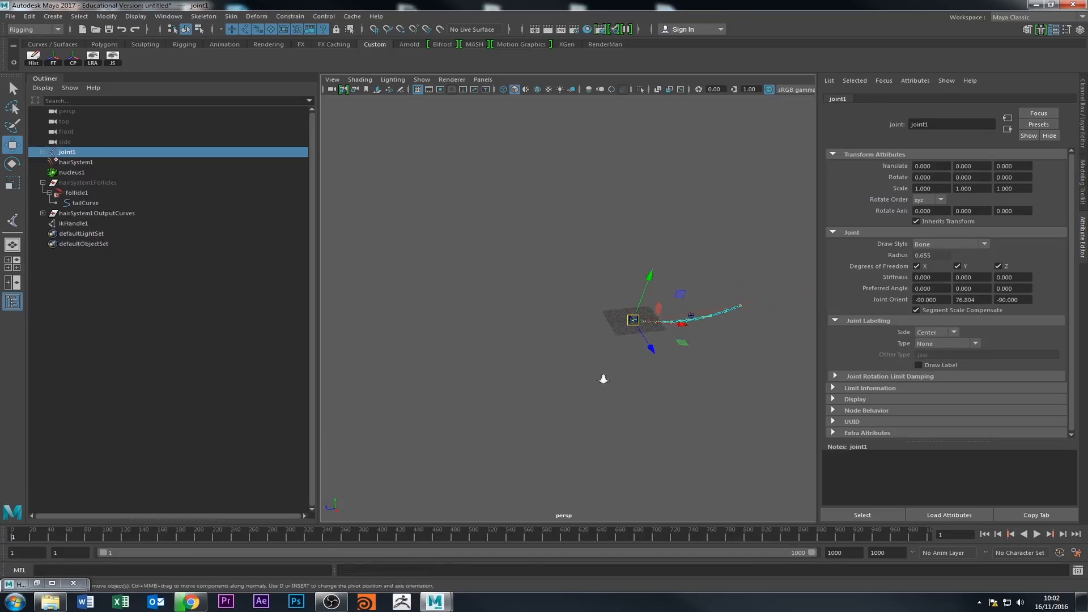
pyautogui.rightClick(1008, 166)
pyautogui.click(1014, 185)
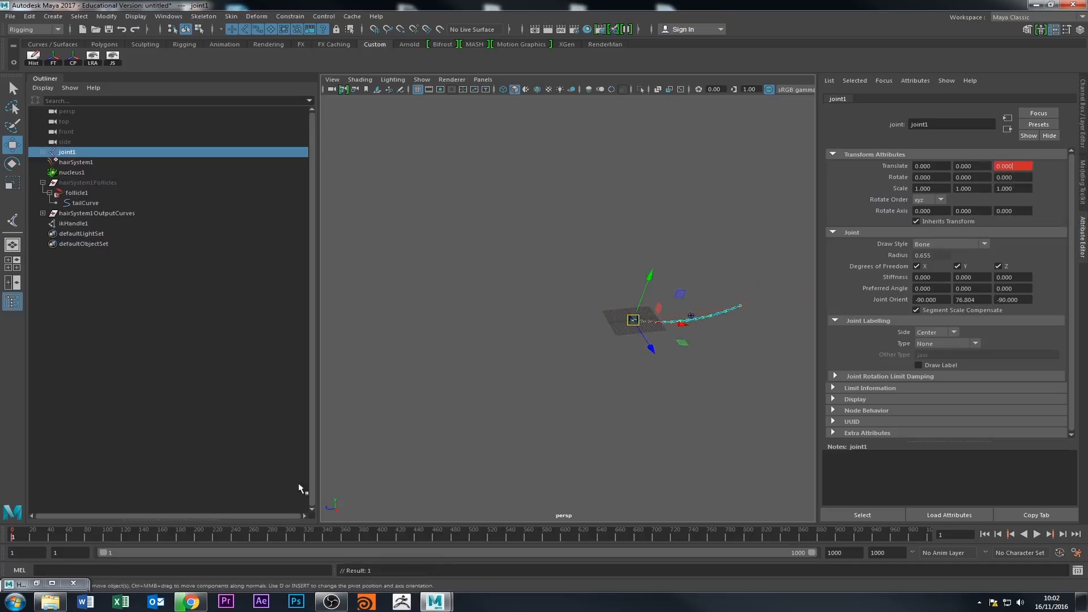
# - At frame 504, move joint1 along Z to about 306 units and set a key on its Translate Z
pyautogui.click(477, 537)
pyautogui.keyDown('alt'); pyautogui.moveTo(629, 396); pyautogui.dragTo(466, 398, button='right'); pyautogui.keyUp('alt')
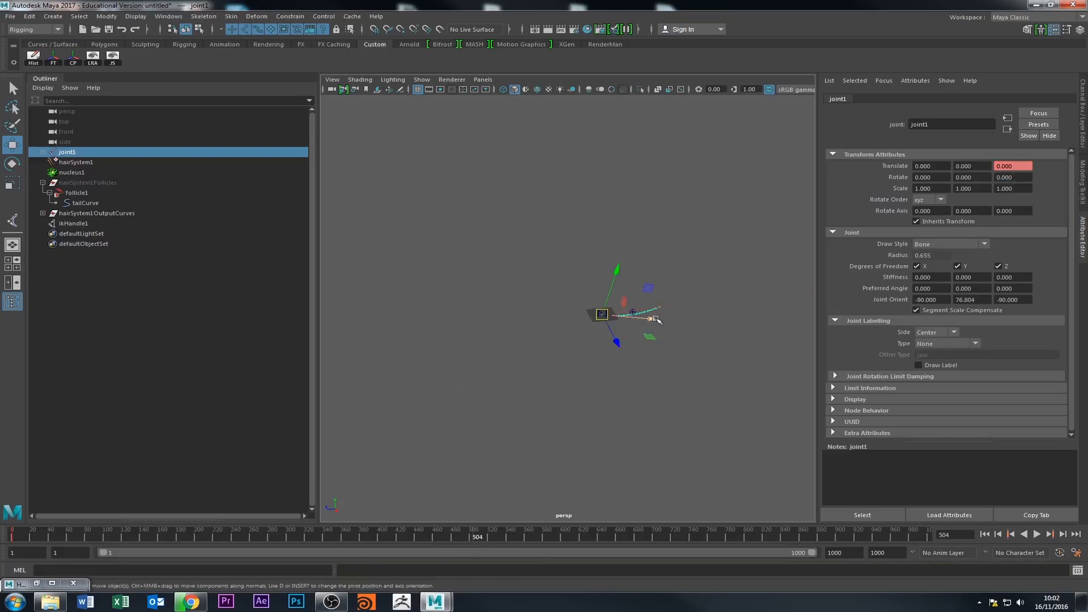
pyautogui.moveTo(656, 319); pyautogui.dragTo(494, 328, button='middle')
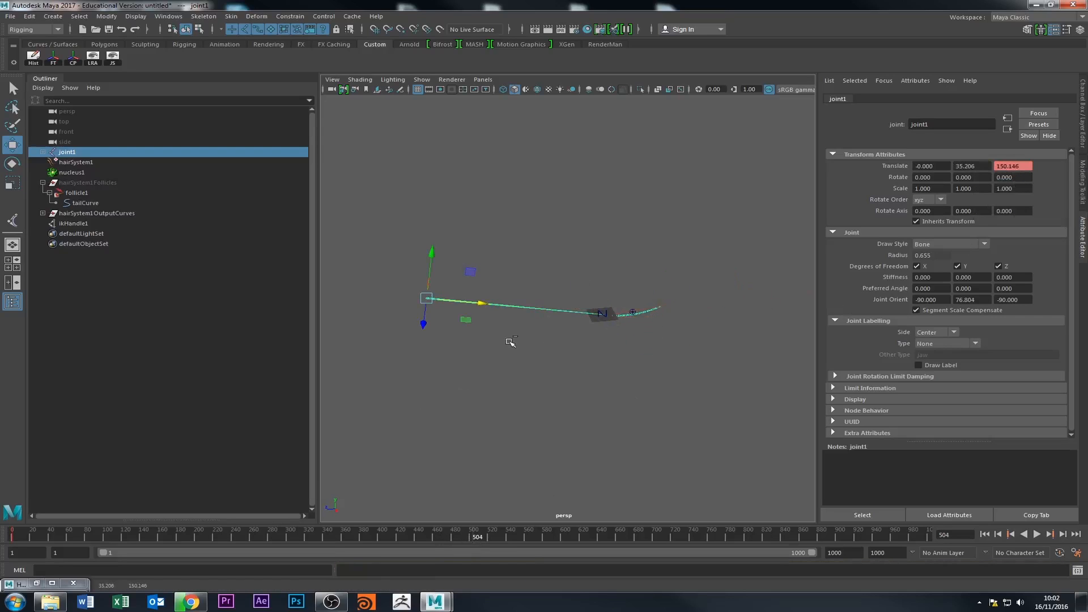
pyautogui.hotkey('ctrl', 'z')
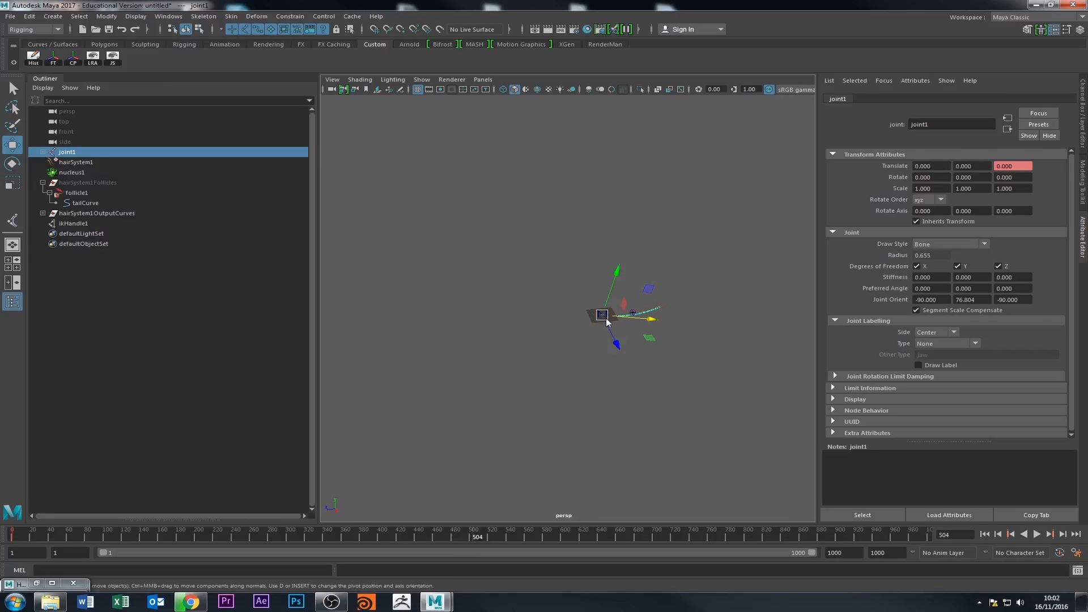
pyautogui.press('w')
pyautogui.moveTo(607, 318); pyautogui.dragTo(253, 374)
pyautogui.keyDown('alt'); pyautogui.moveTo(380, 386); pyautogui.dragTo(555, 386, button='middle'); pyautogui.keyUp('alt')
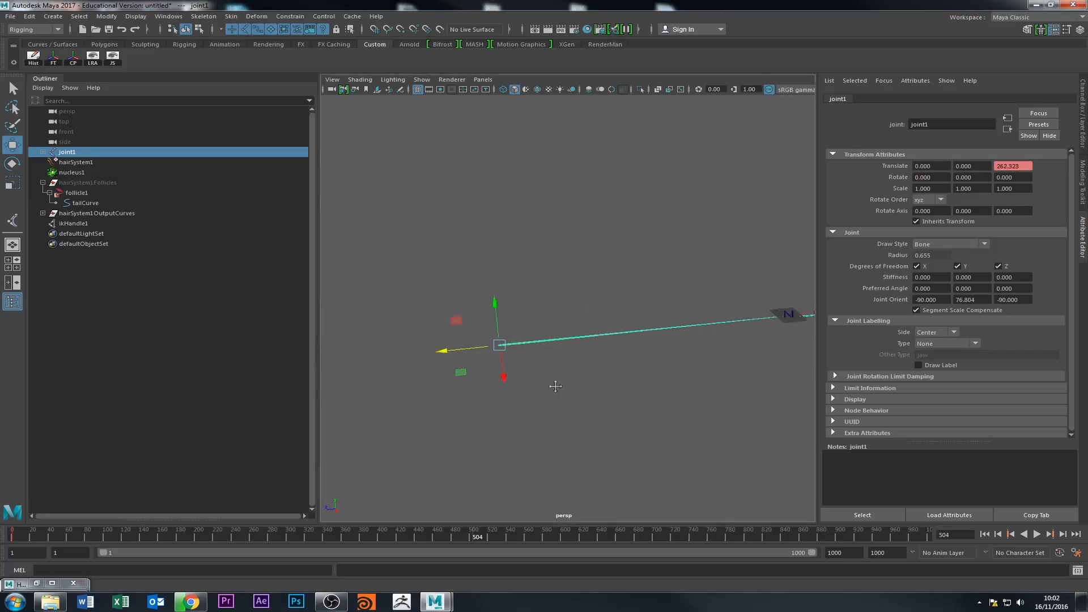
pyautogui.moveTo(440, 350); pyautogui.dragTo(388, 356)
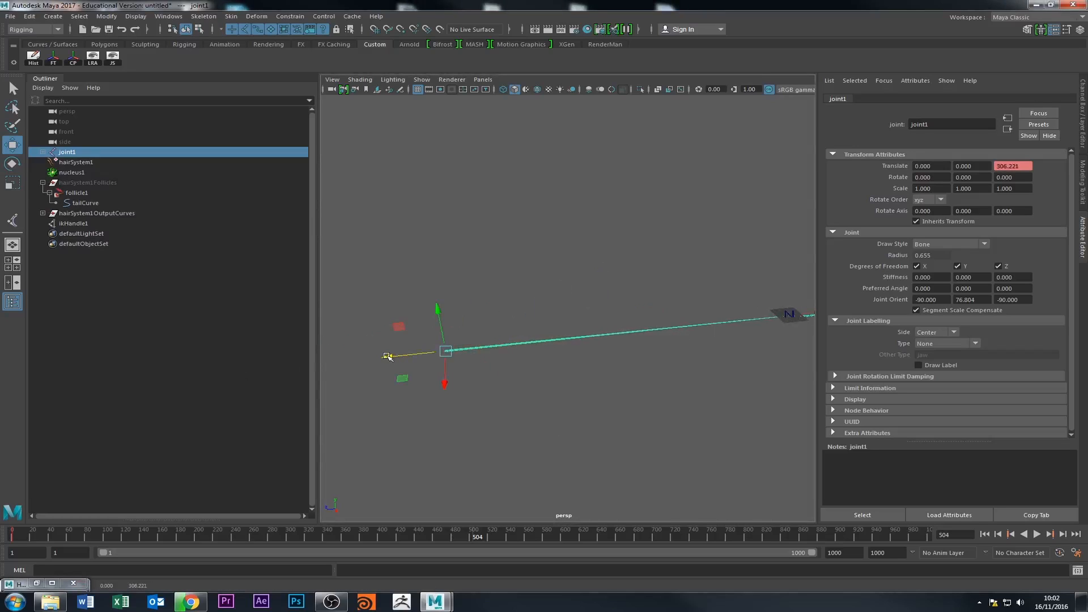
pyautogui.rightClick(1009, 166)
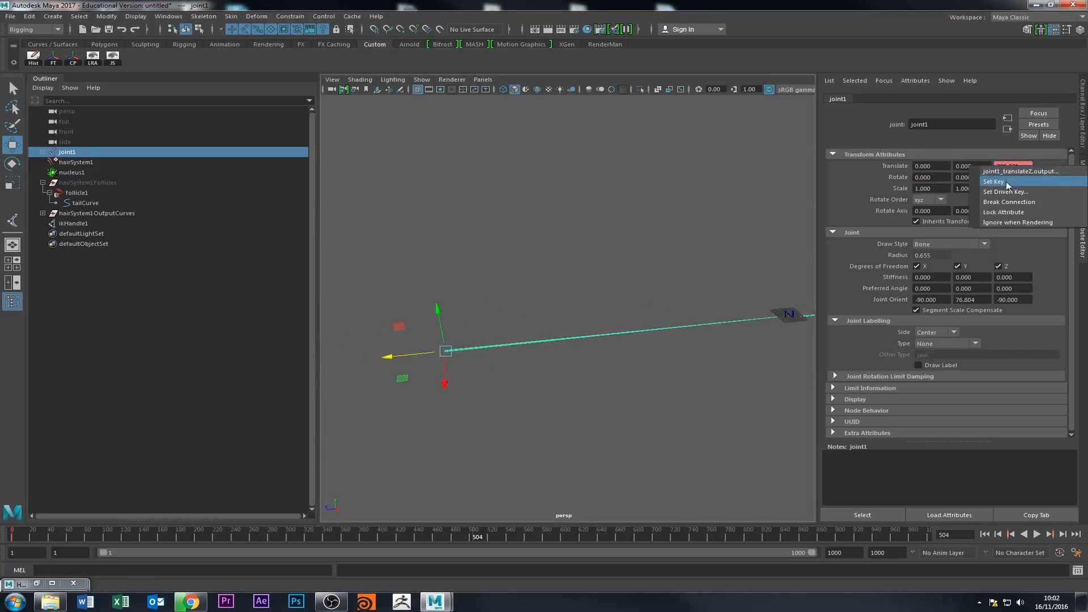
pyautogui.click(1002, 170)
# - Play the keyed joint1 motion from frame 1, stop it and return to frame 1
pyautogui.click(985, 534)
pyautogui.keyDown('alt'); pyautogui.moveTo(766, 431); pyautogui.dragTo(595, 417, button='middle'); pyautogui.keyUp('alt')
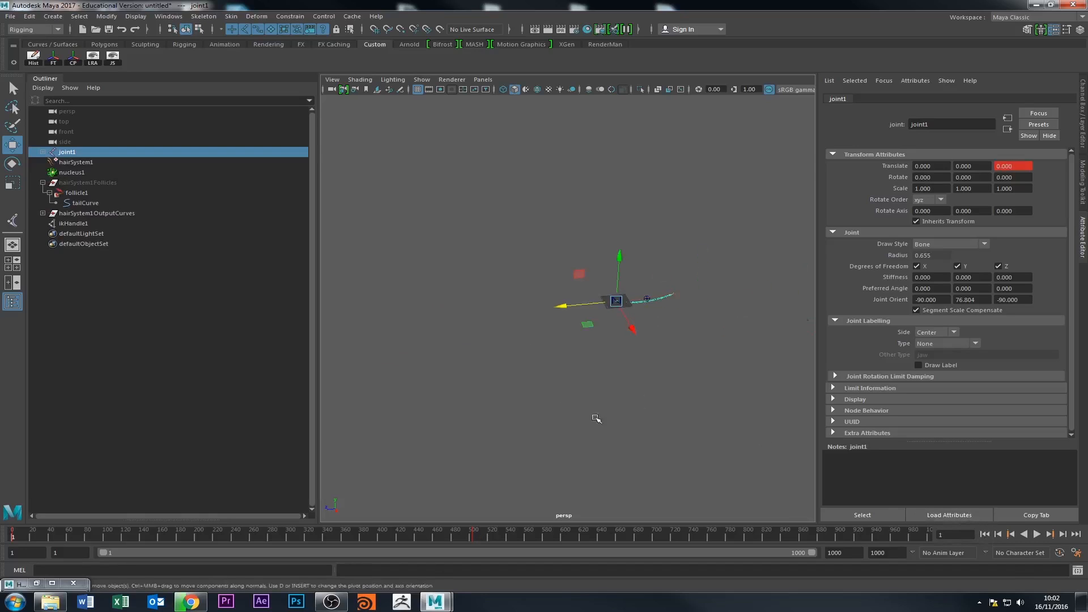
pyautogui.click(1036, 534)
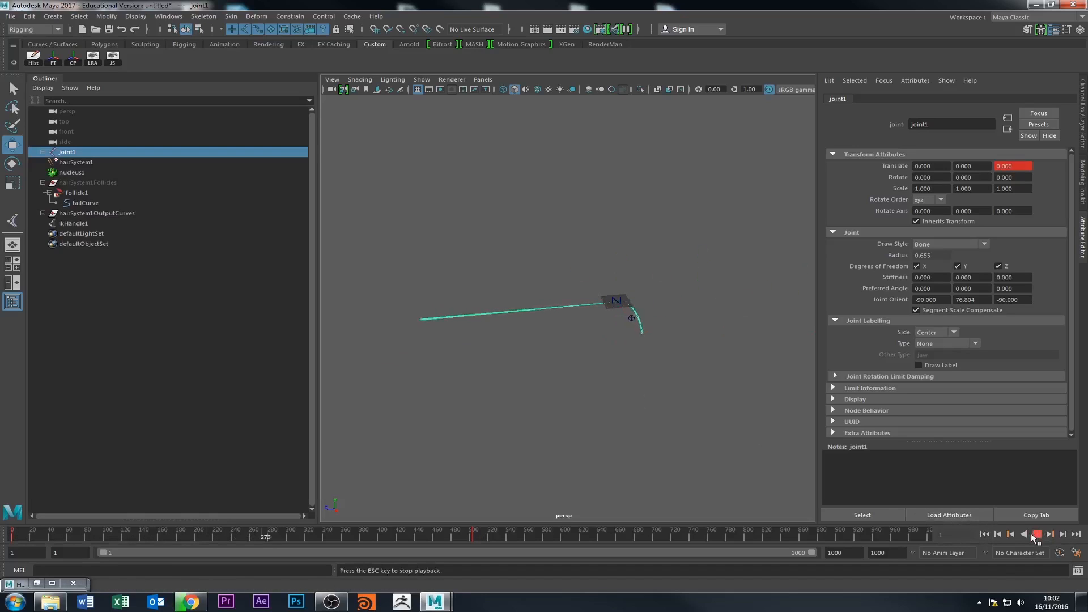
pyautogui.click(1037, 535)
pyautogui.click(985, 535)
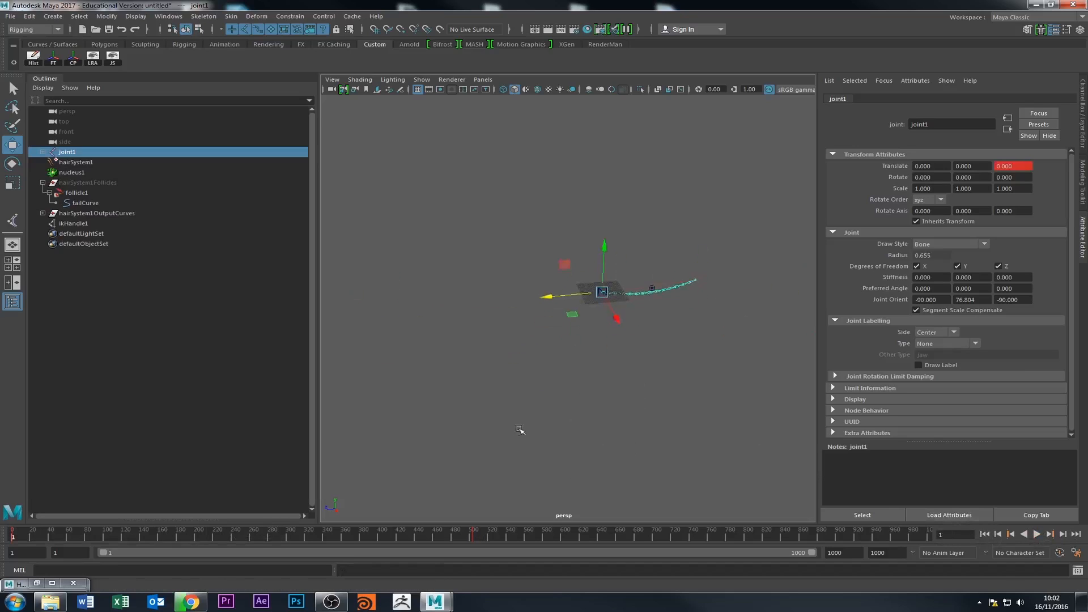
# - Parent-constrain the hairSystem1Follicles group to joint1, with joint1 as the driver
pyautogui.click(88, 183)
pyautogui.click(43, 183)
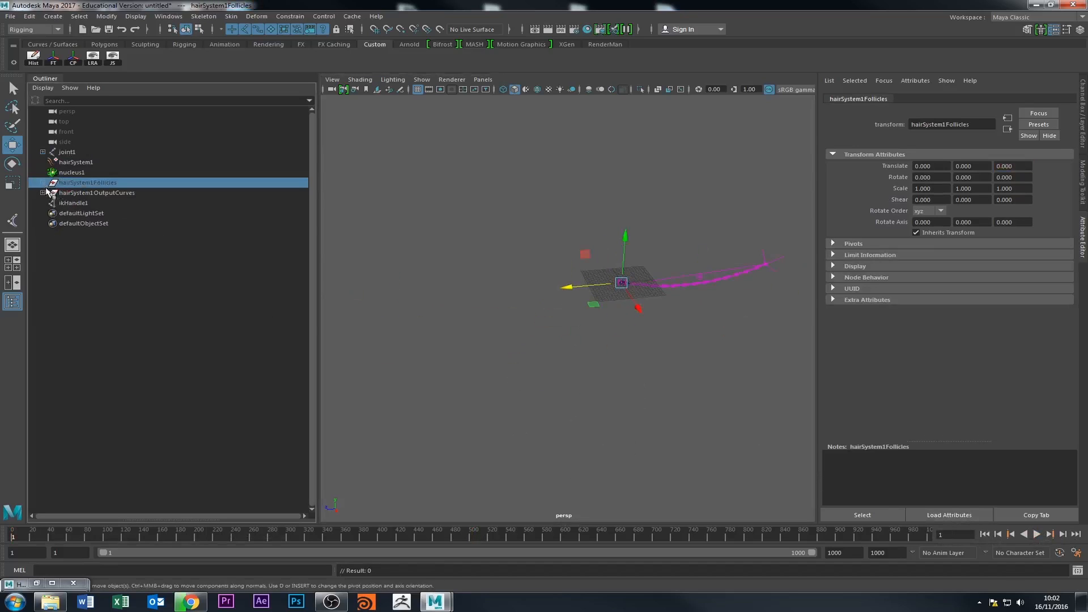
pyautogui.click(43, 183)
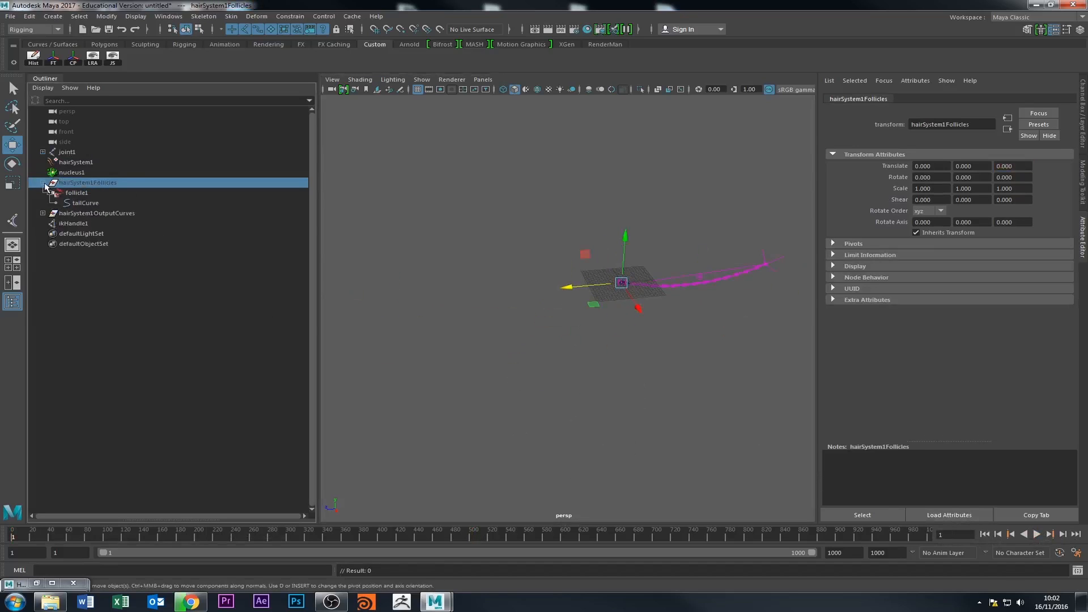
pyautogui.click(78, 193)
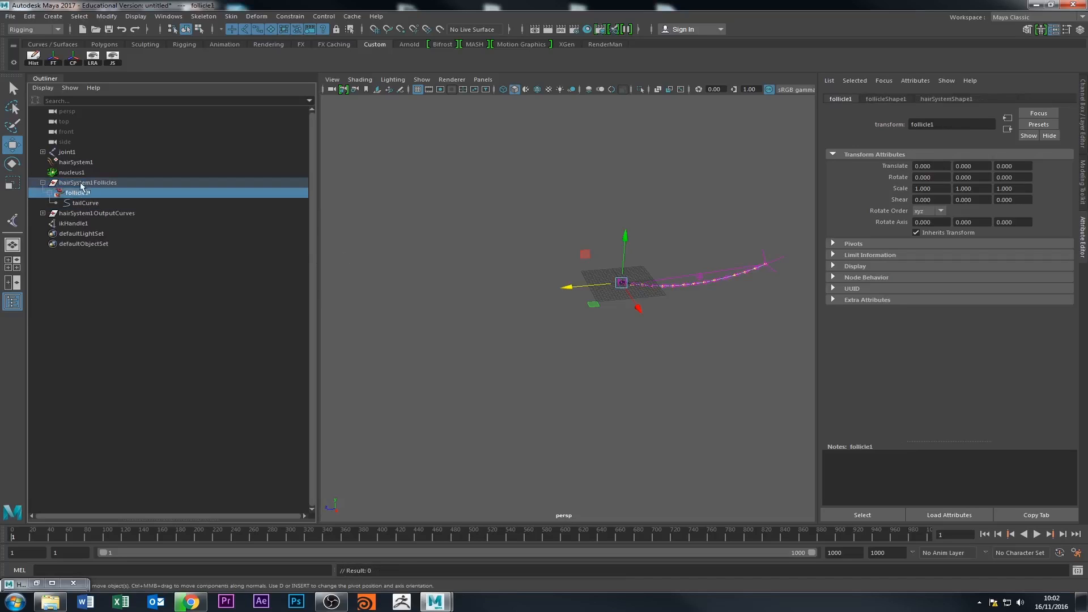
pyautogui.click(82, 185)
pyautogui.click(84, 162)
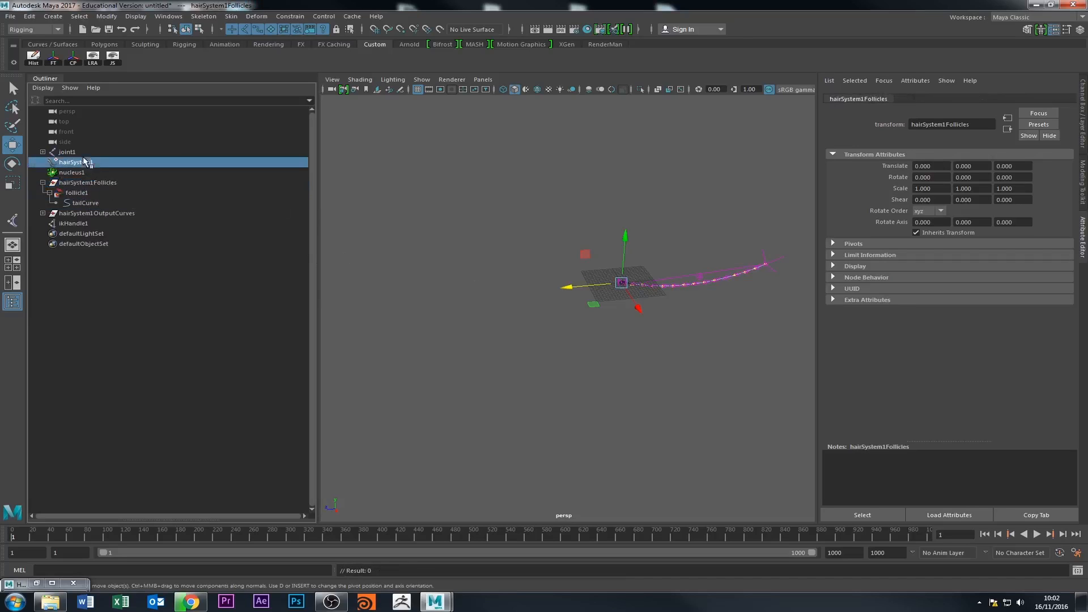
pyautogui.click(68, 152)
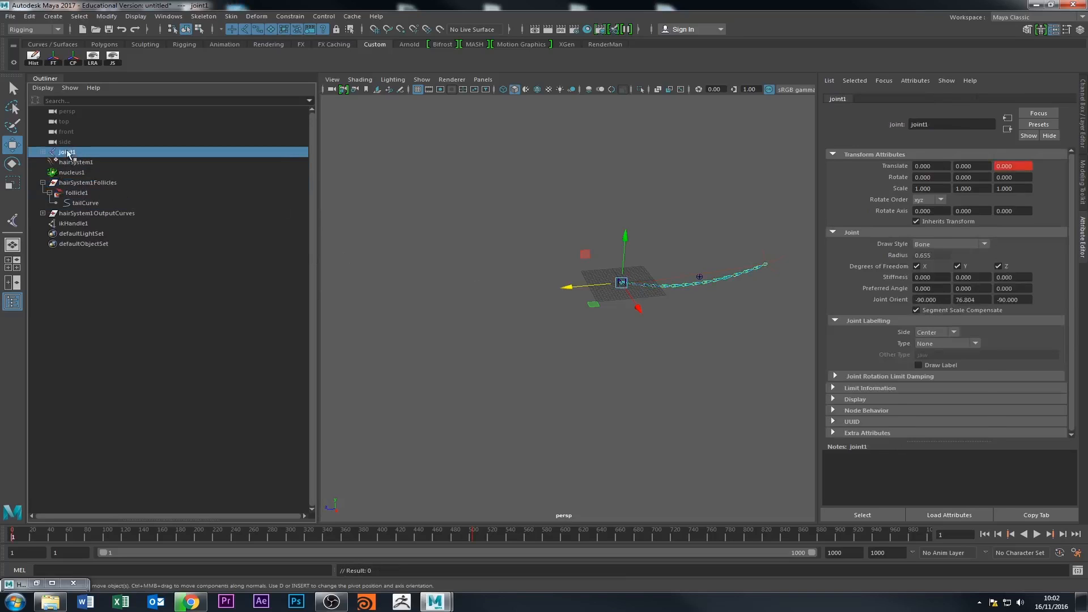
pyautogui.keyDown('ctrl'); pyautogui.click(85, 183); pyautogui.keyUp('ctrl')
pyautogui.click(290, 15)
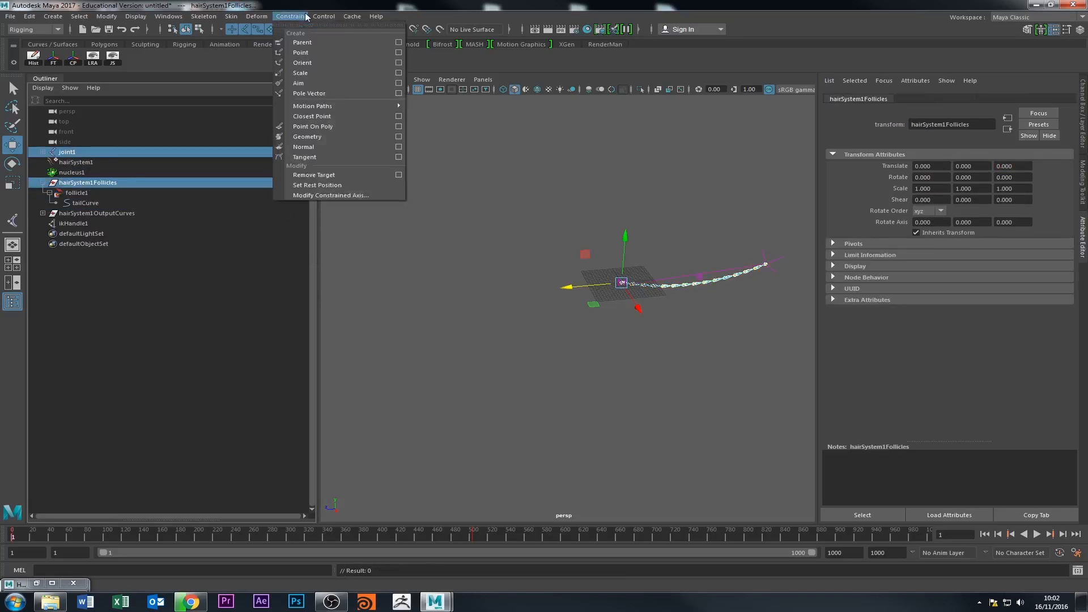
pyautogui.click(302, 41)
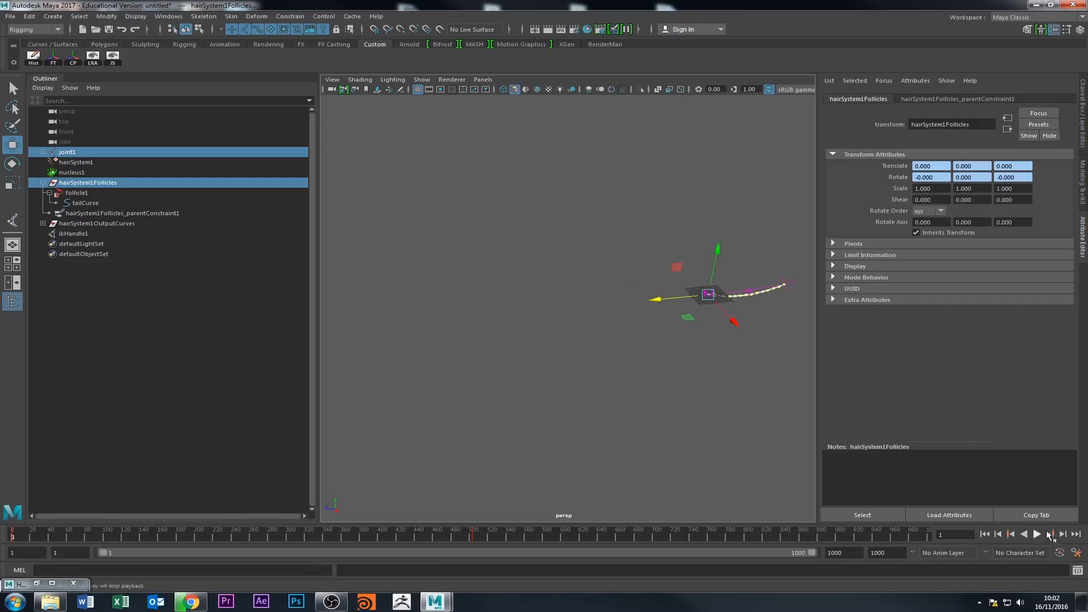
# - Play the constrained tail simulation, hide tailCurve under follicle1 during playback, stop and return to frame 1
pyautogui.click(1037, 534)
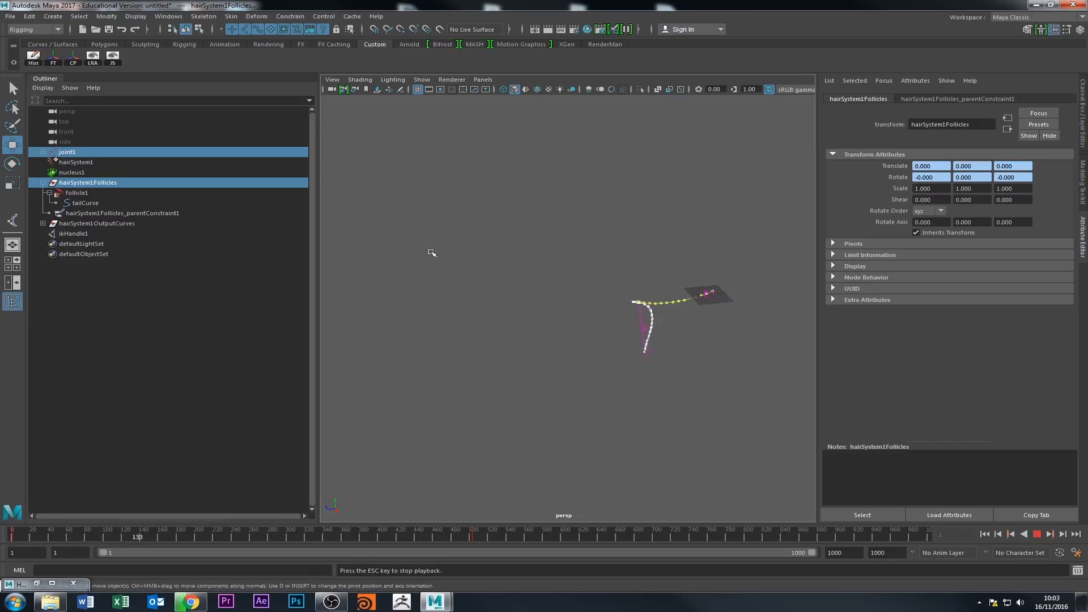
pyautogui.click(88, 202)
pyautogui.press('h')
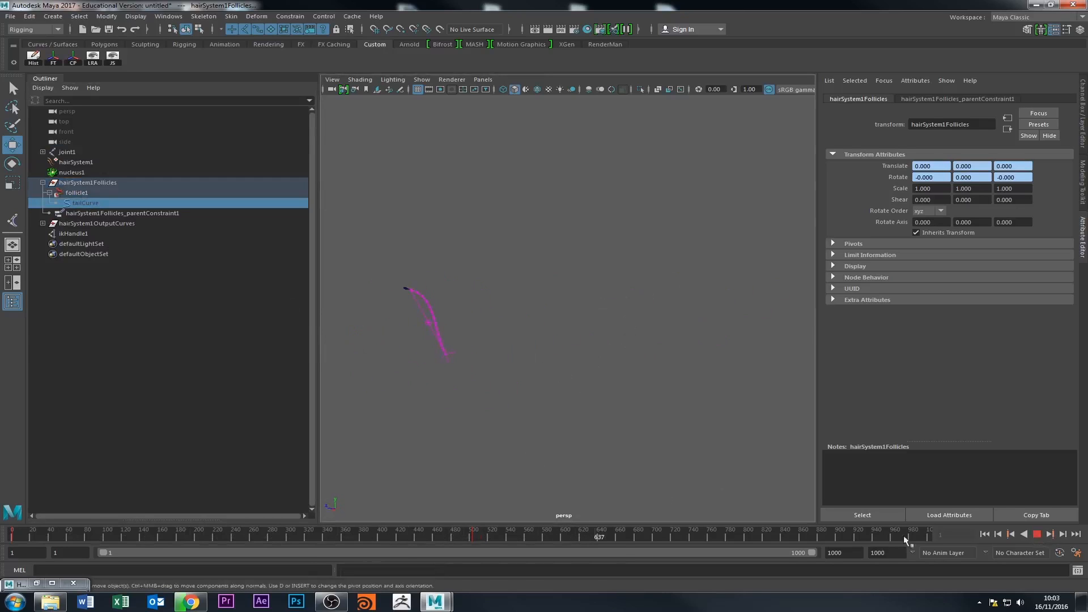
pyautogui.click(1036, 535)
pyautogui.click(985, 535)
pyautogui.scroll(-5, 536, 451)
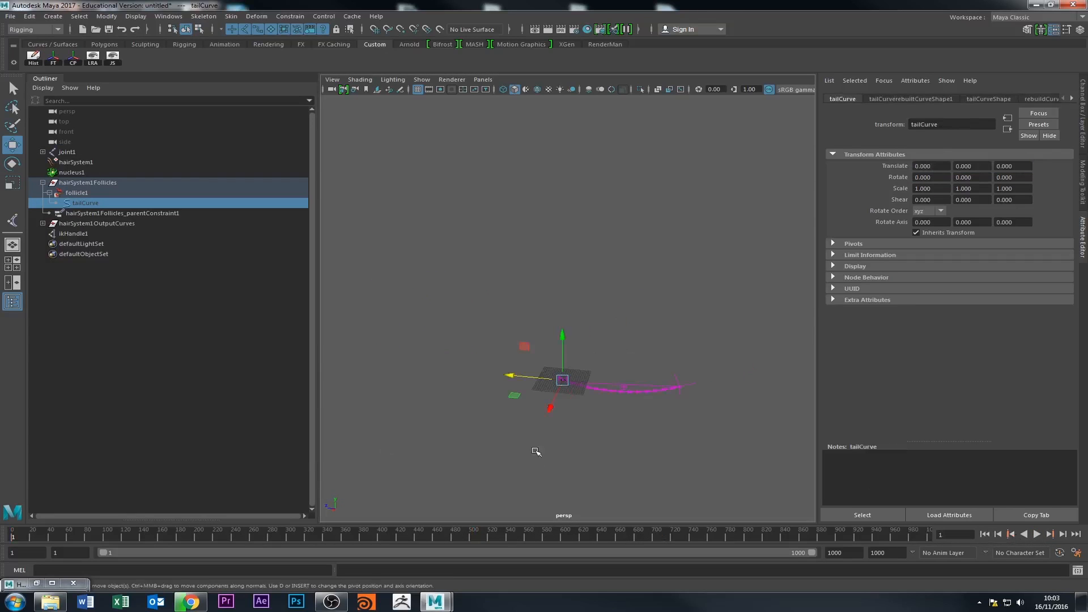
pyautogui.keyDown('alt'); pyautogui.moveTo(536, 451); pyautogui.dragTo(569, 396, button='middle'); pyautogui.keyUp('alt')
# - Select follicle1, replay the tail simulation with tailCurve hidden, stop it and return to frame 1
pyautogui.click(85, 194)
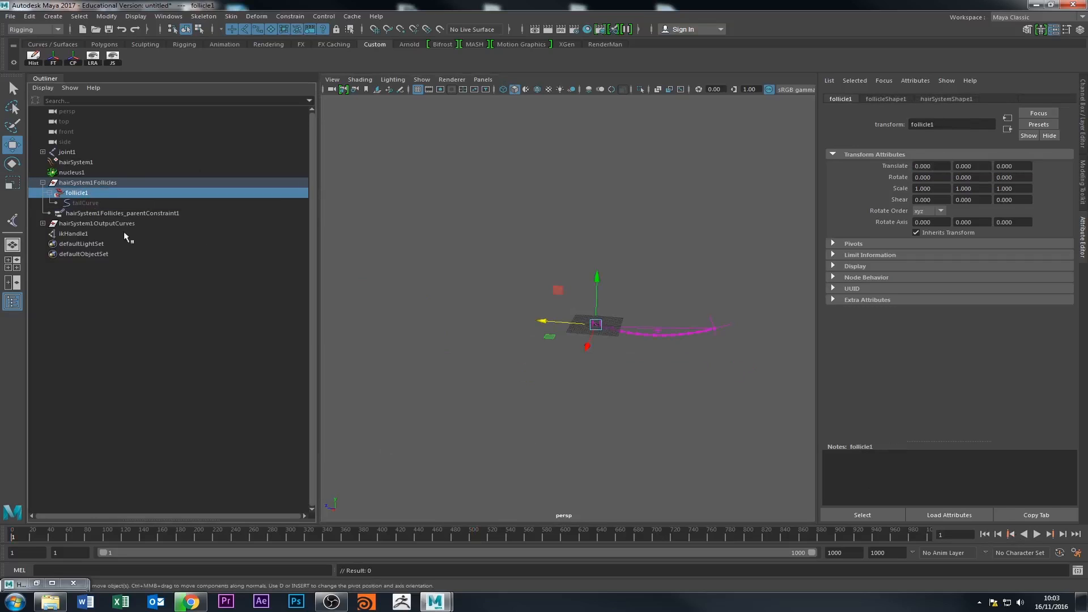
pyautogui.click(1037, 534)
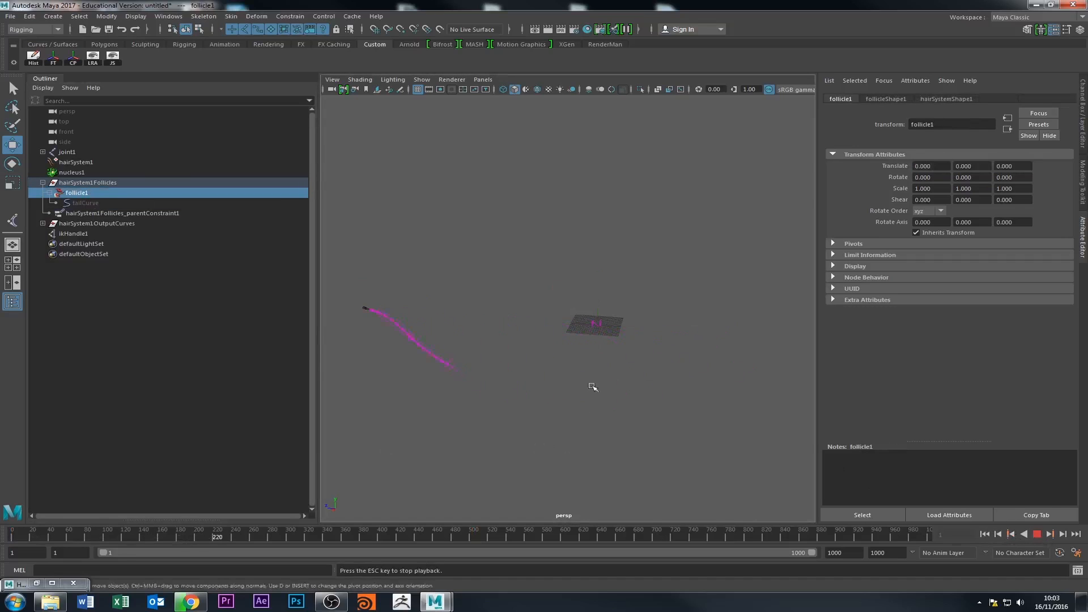
pyautogui.scroll(-4, 470, 422)
pyautogui.keyDown('alt'); pyautogui.moveTo(470, 422); pyautogui.dragTo(517, 422, button='middle'); pyautogui.keyUp('alt')
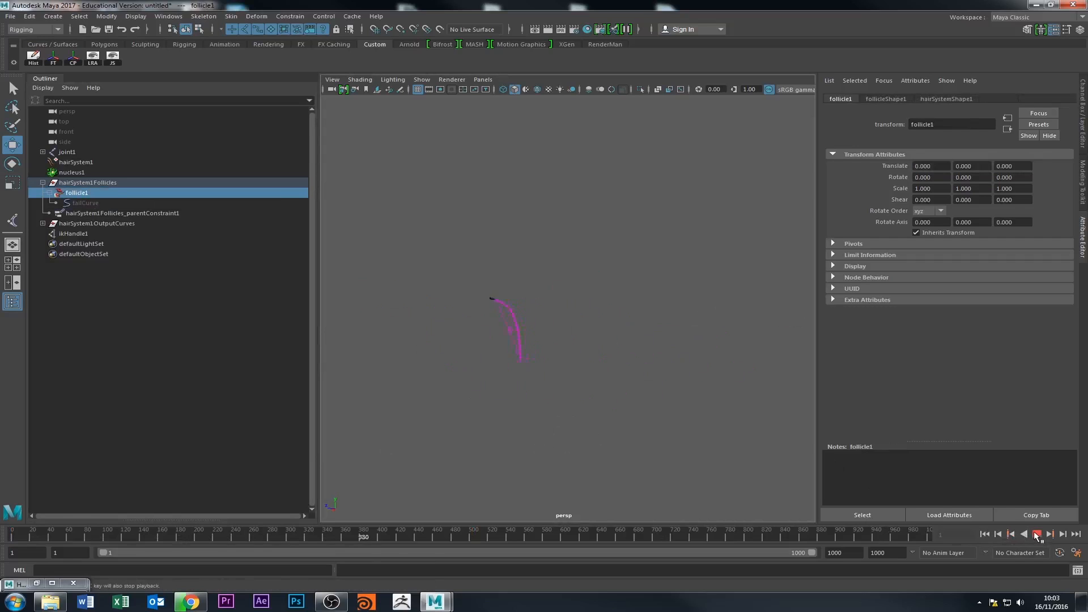
pyautogui.click(1037, 534)
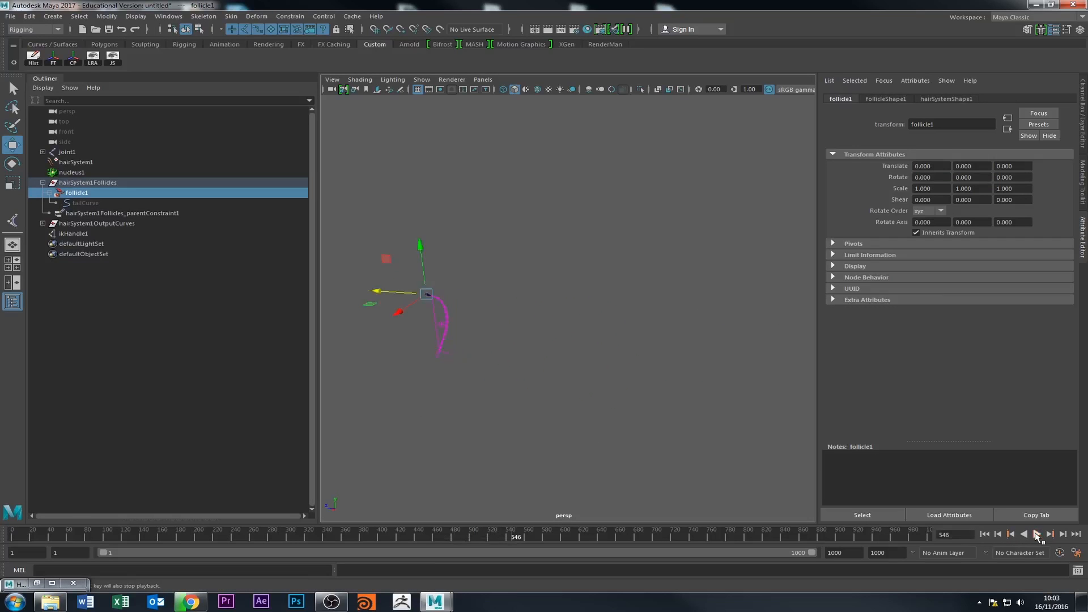
pyautogui.click(986, 535)
# - Select joint1, try raising it along the Y axis twice and undo each move
pyautogui.keyDown('alt'); pyautogui.moveTo(665, 437); pyautogui.dragTo(605, 468, button='right'); pyautogui.keyUp('alt')
pyautogui.keyDown('alt'); pyautogui.moveTo(604, 468); pyautogui.dragTo(479, 435, button='middle'); pyautogui.keyUp('alt')
pyautogui.keyDown('alt'); pyautogui.moveTo(479, 435); pyautogui.dragTo(527, 422, button='right'); pyautogui.keyUp('alt')
pyautogui.keyDown('alt'); pyautogui.moveTo(527, 422); pyautogui.dragTo(634, 398, button='middle'); pyautogui.keyUp('alt')
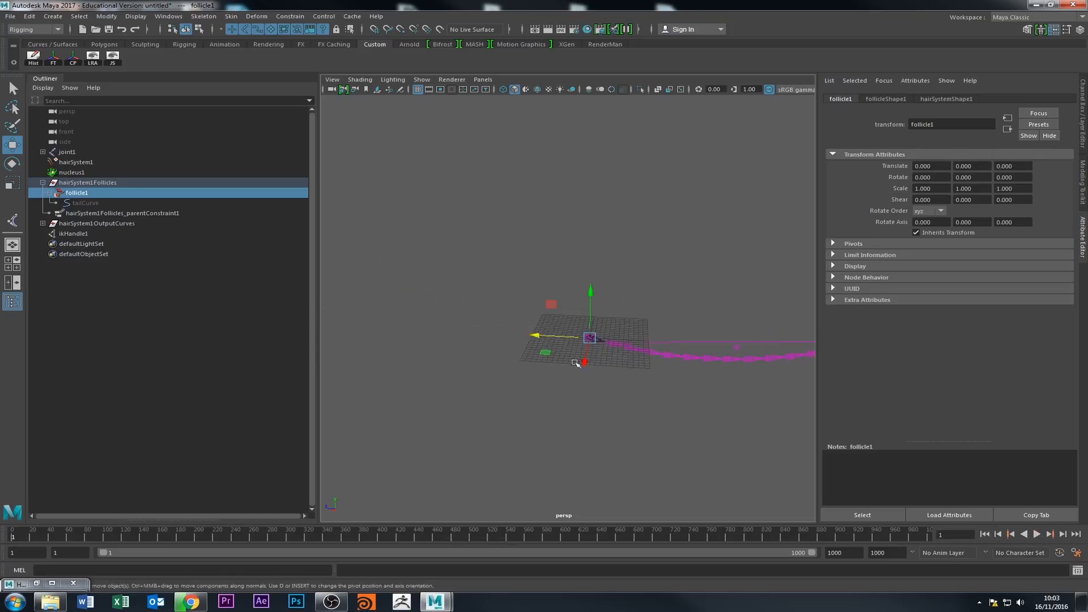
pyautogui.click(67, 151)
pyautogui.keyDown('alt'); pyautogui.moveTo(453, 329); pyautogui.dragTo(550, 340); pyautogui.keyUp('alt')
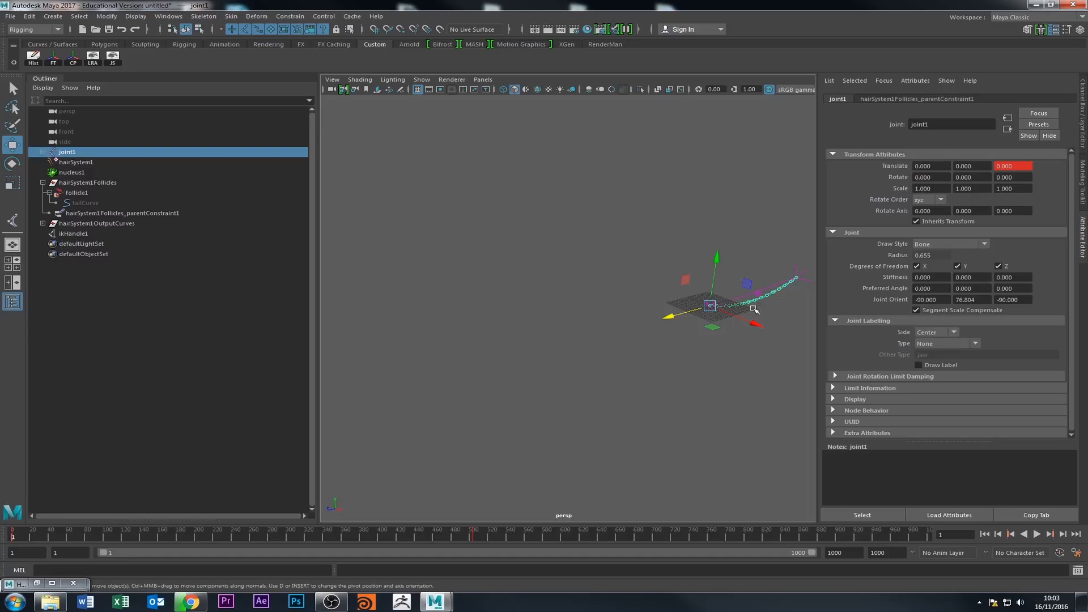
pyautogui.keyDown('alt'); pyautogui.moveTo(668, 357); pyautogui.dragTo(719, 372); pyautogui.keyUp('alt')
pyautogui.moveTo(727, 283)
pyautogui.mouseDown()
pyautogui.moveTo(737, 232)
pyautogui.moveTo(737, 295)
pyautogui.moveTo(742, 211)
pyautogui.moveTo(732, 278)
pyautogui.mouseUp()
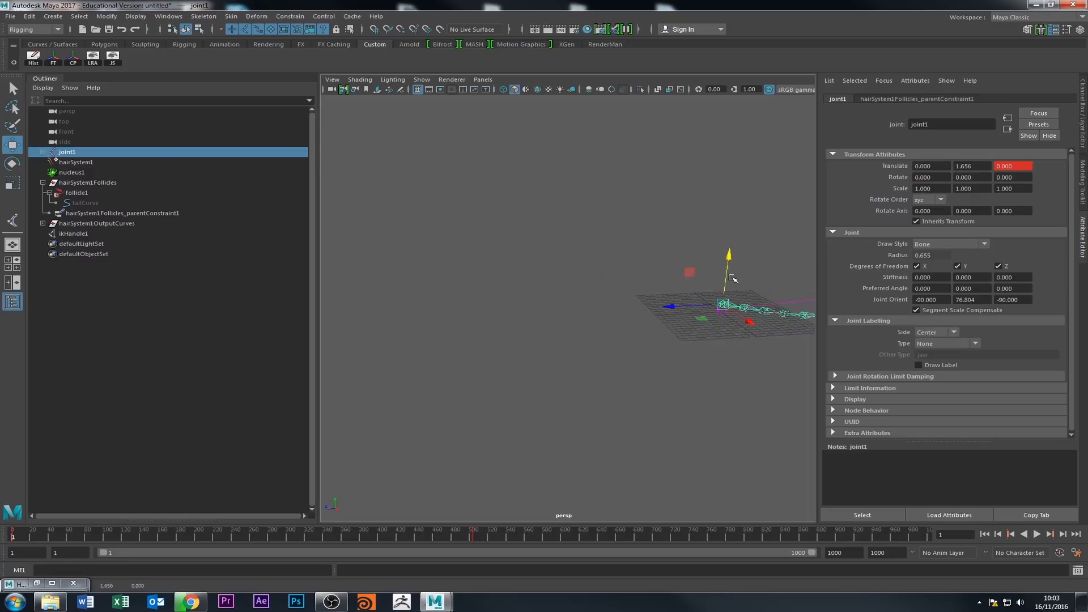
pyautogui.hotkey('ctrl', 'z')
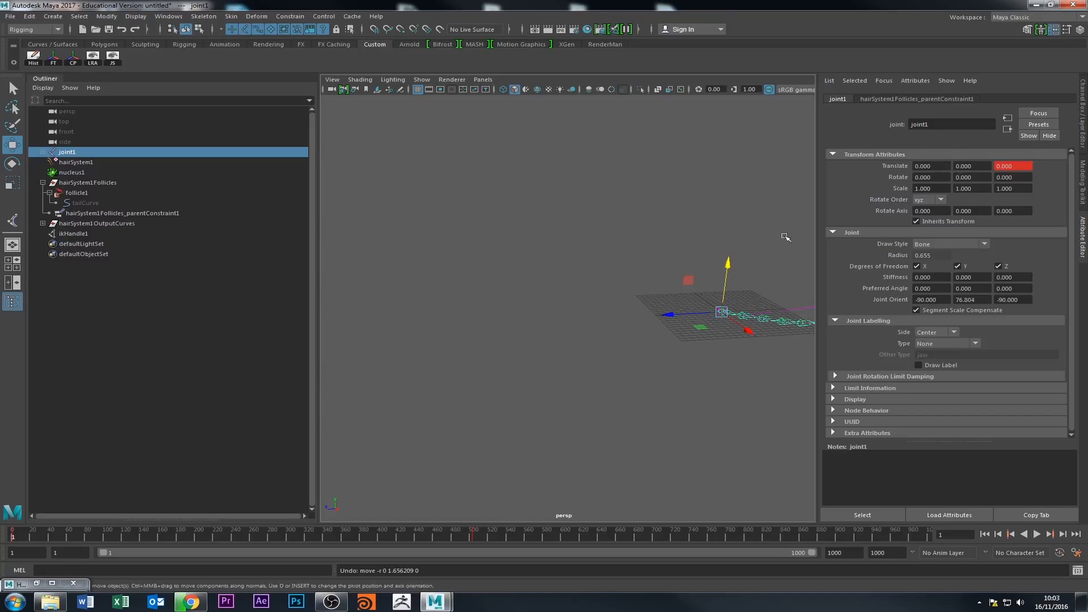
pyautogui.moveTo(728, 278); pyautogui.dragTo(725, 249)
pyautogui.hotkey('ctrl', 'z')
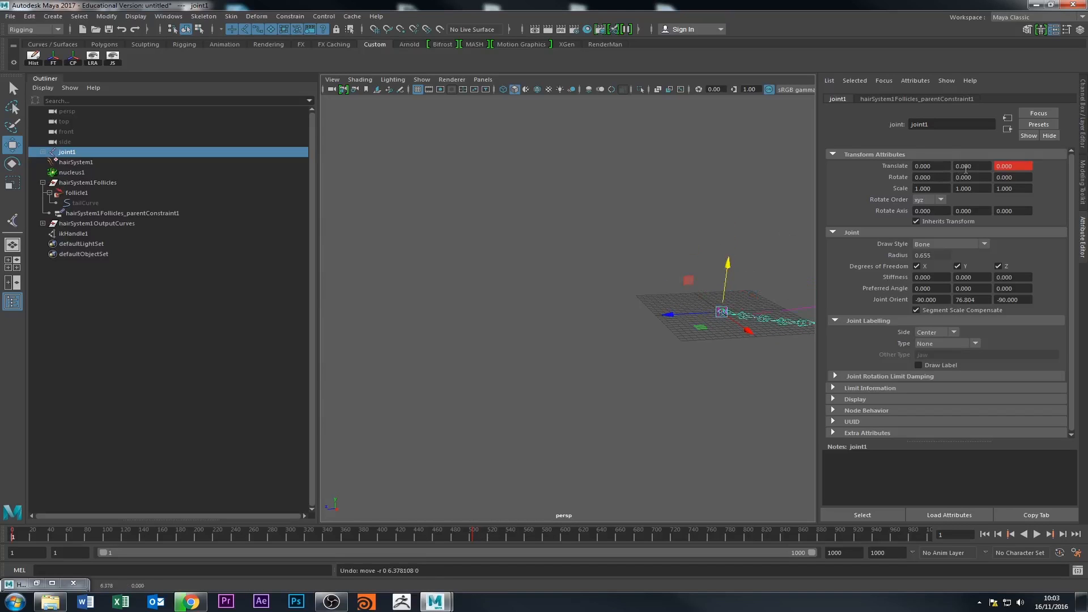
# - Create the expression joint1.translateY=sin(time*3)*20; on joint1's Translate Y and close the Expression Editor
pyautogui.rightClick(971, 178)
pyautogui.click(1001, 176)
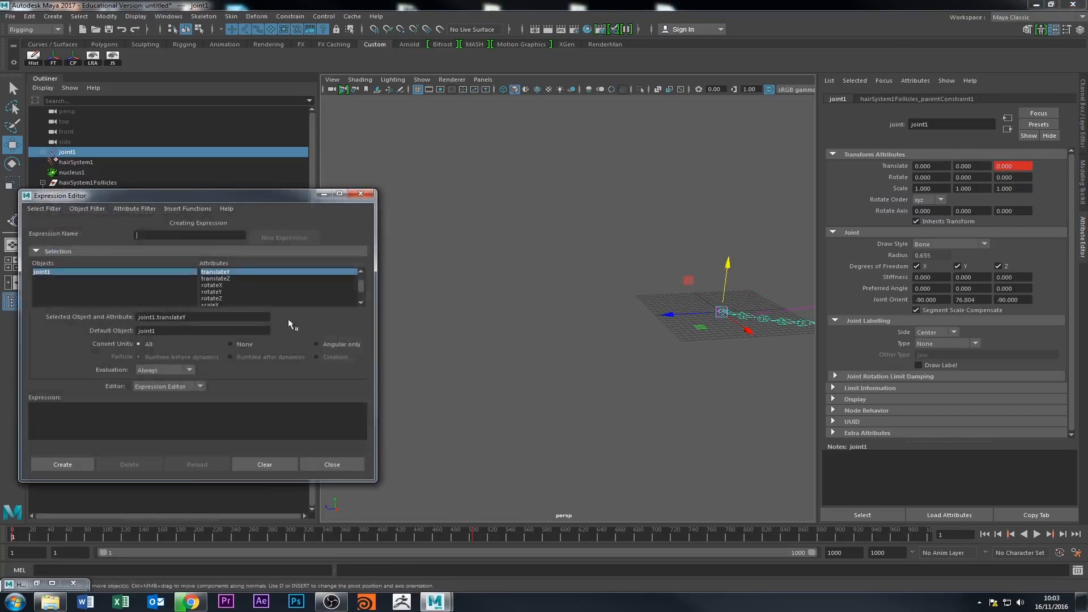
pyautogui.moveTo(190, 317); pyautogui.dragTo(138, 415)
pyautogui.click(54, 466)
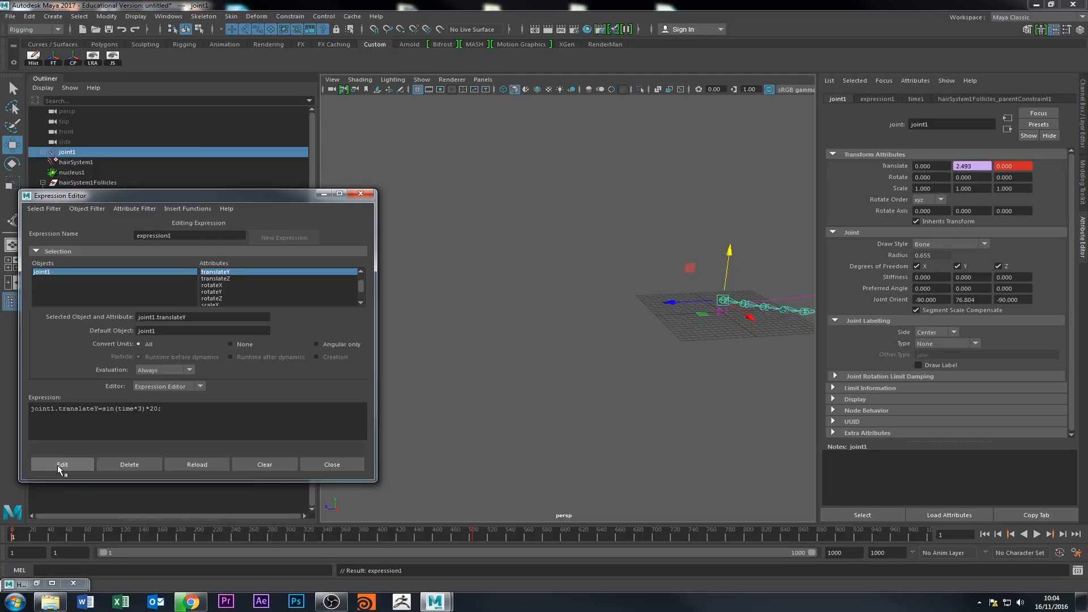
pyautogui.click(323, 465)
# - Play the simulation with the sine-driven joint1, stop it and return to frame 1
pyautogui.click(1037, 535)
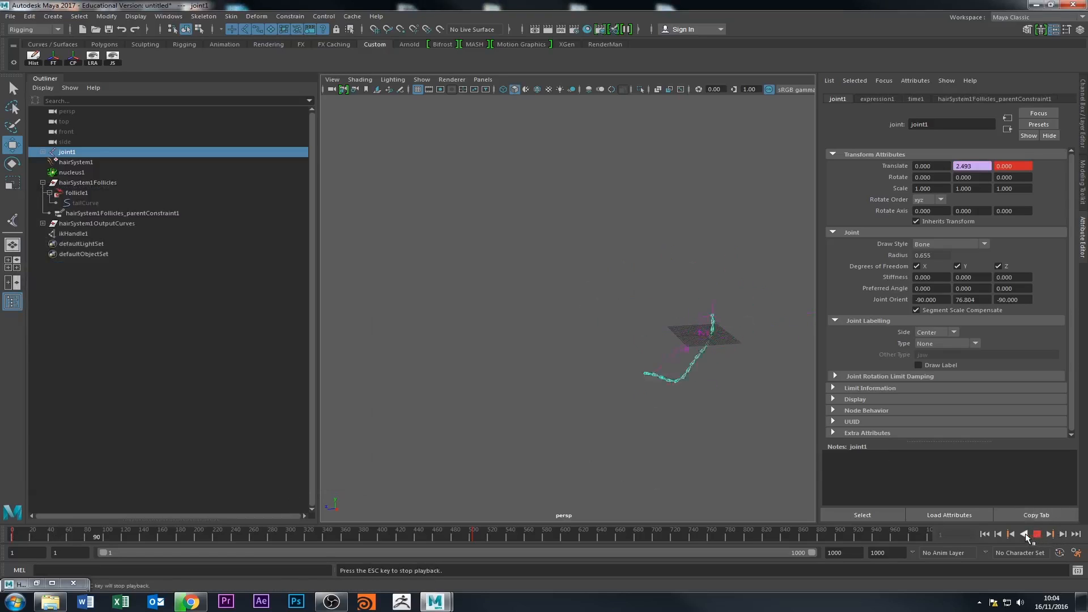
pyautogui.click(1037, 535)
pyautogui.click(984, 534)
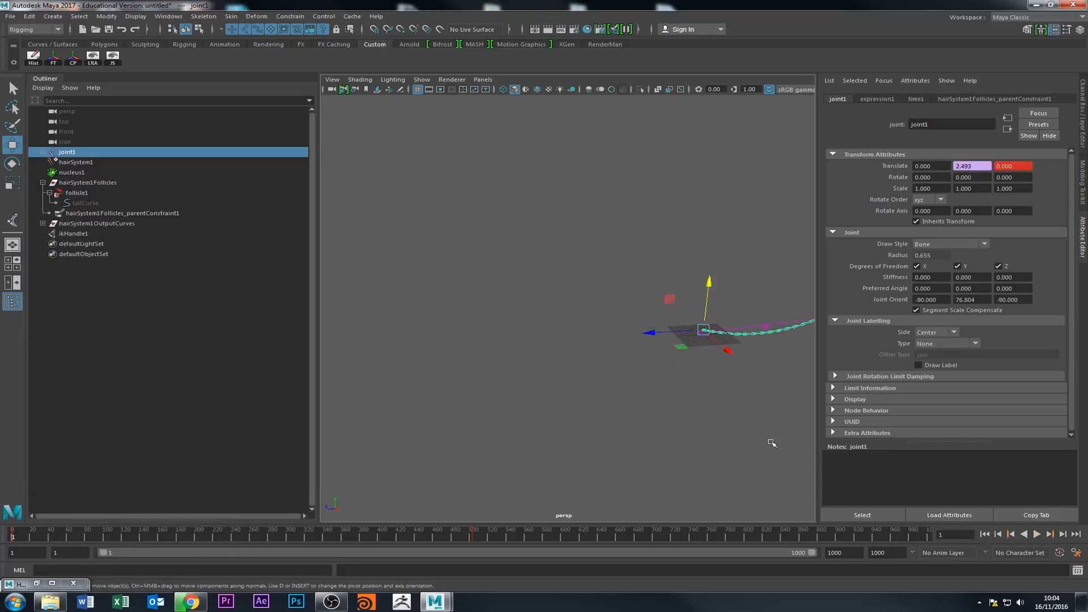
# - Select follicle1 under hairSystem1Follicles and display its follicleShape1 attributes
pyautogui.rightClick(972, 166)
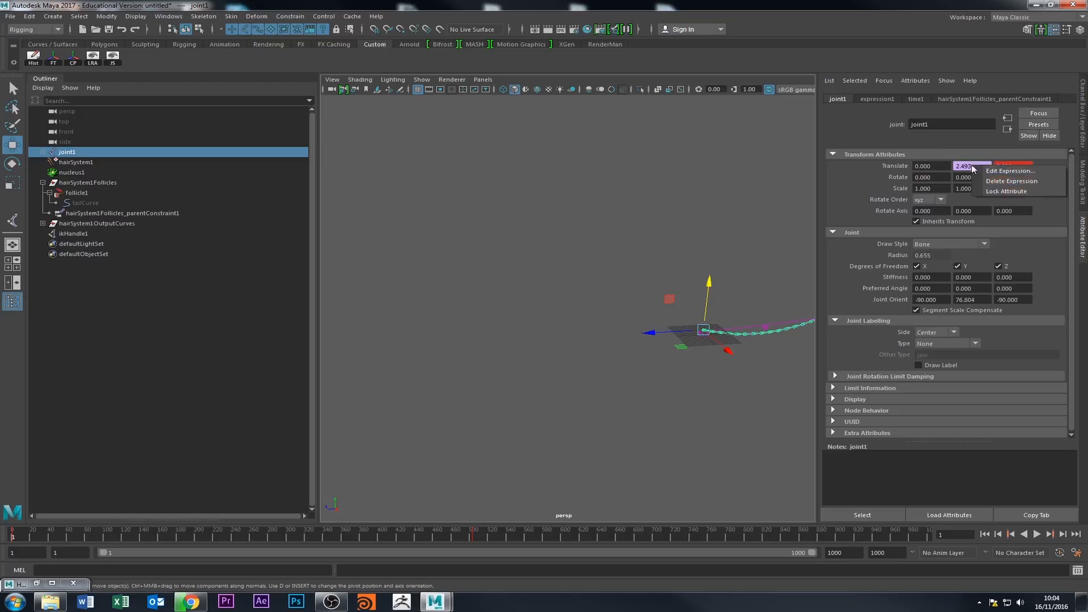
pyautogui.click(730, 186)
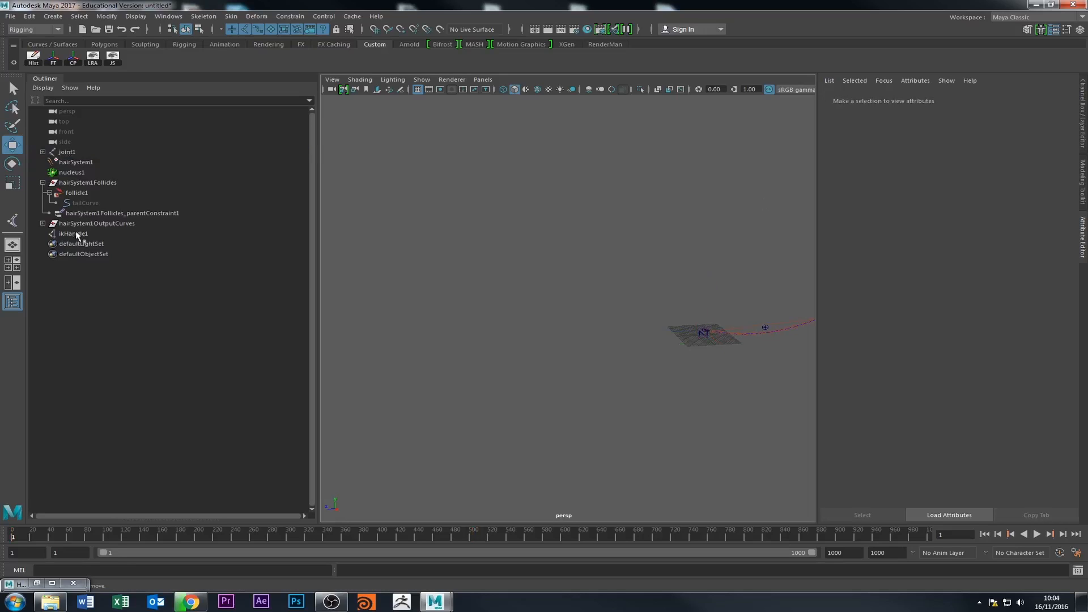
pyautogui.click(84, 182)
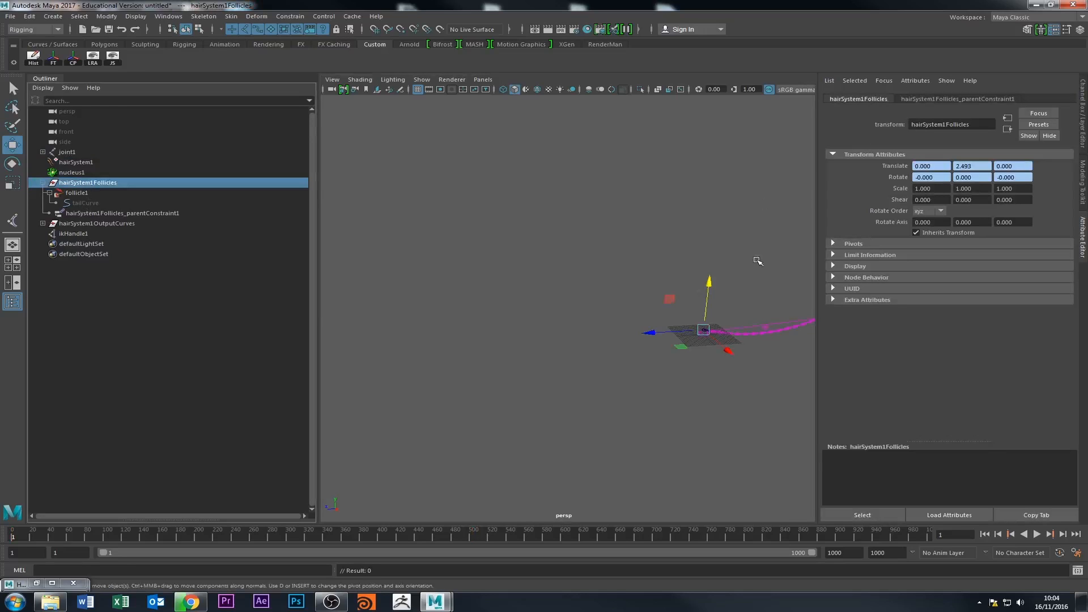
pyautogui.click(79, 193)
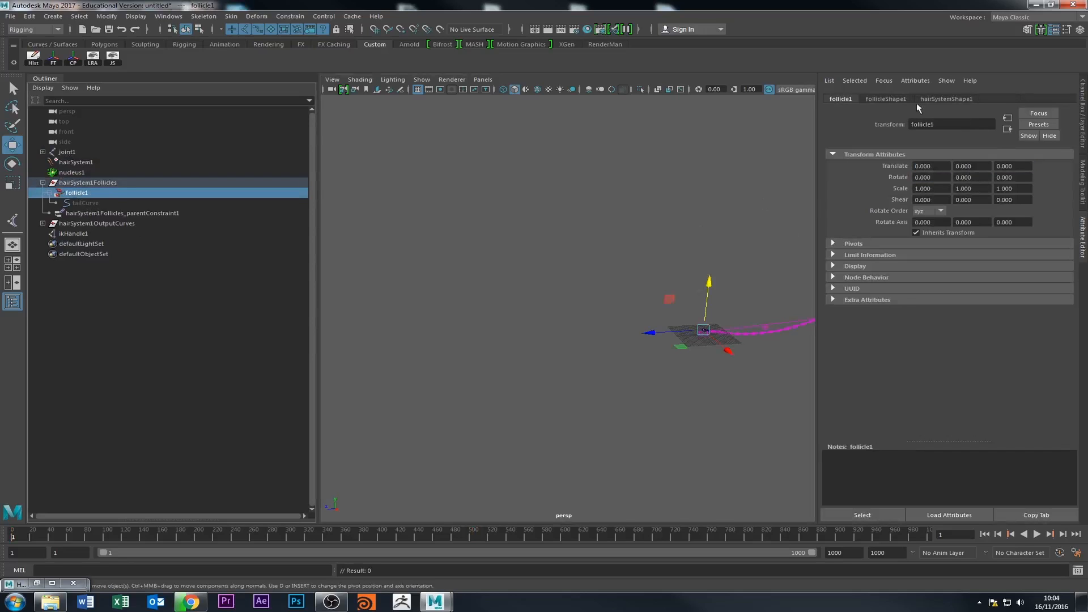
pyautogui.click(877, 99)
# - Examine the Per Follicle Overrides of follicleShape1, including its Dynamics Overrides and Render Overrides
pyautogui.scroll(-7, 893, 312)
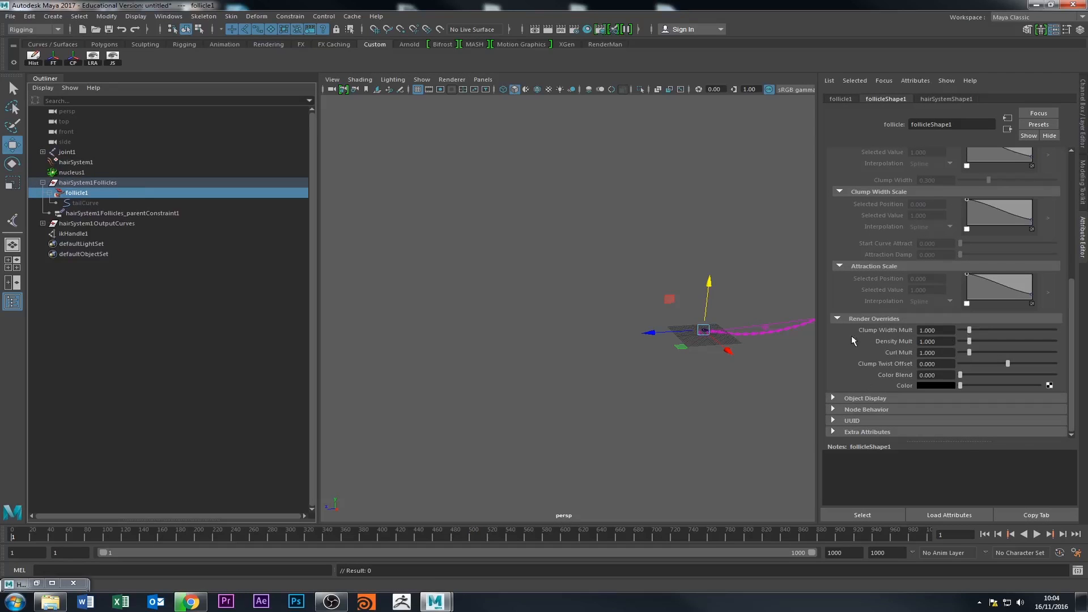
pyautogui.scroll(7, 851, 335)
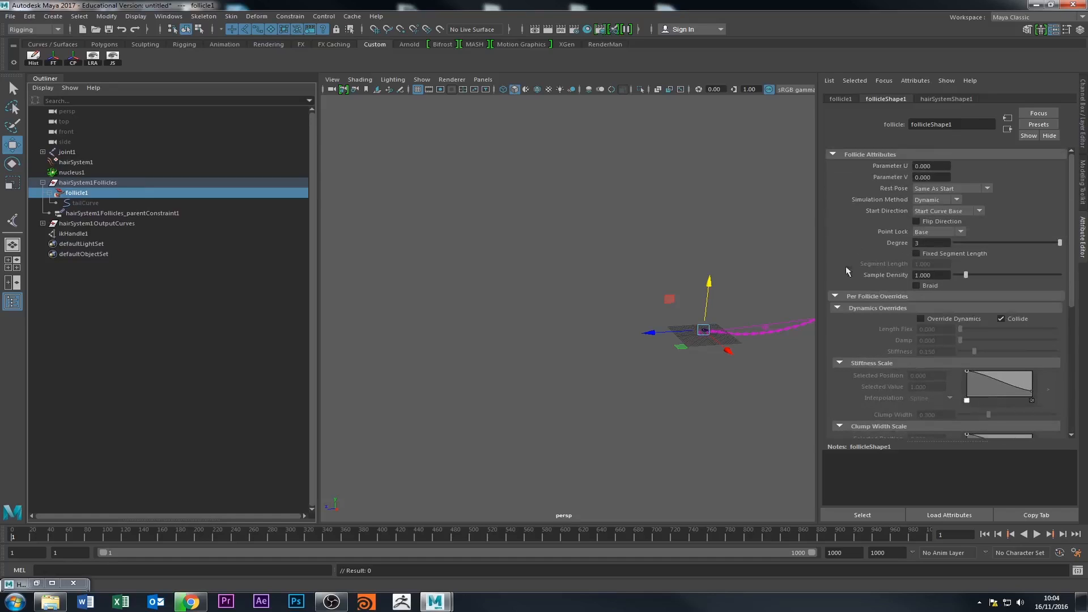
pyautogui.click(837, 297)
pyautogui.click(836, 296)
pyautogui.click(838, 296)
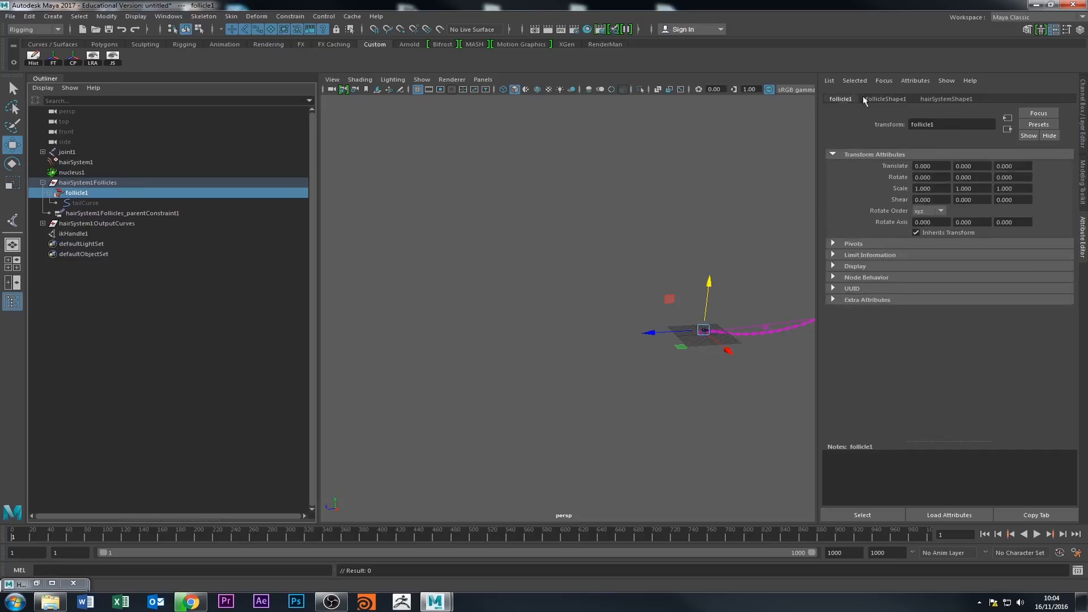
pyautogui.click(837, 305)
pyautogui.click(838, 305)
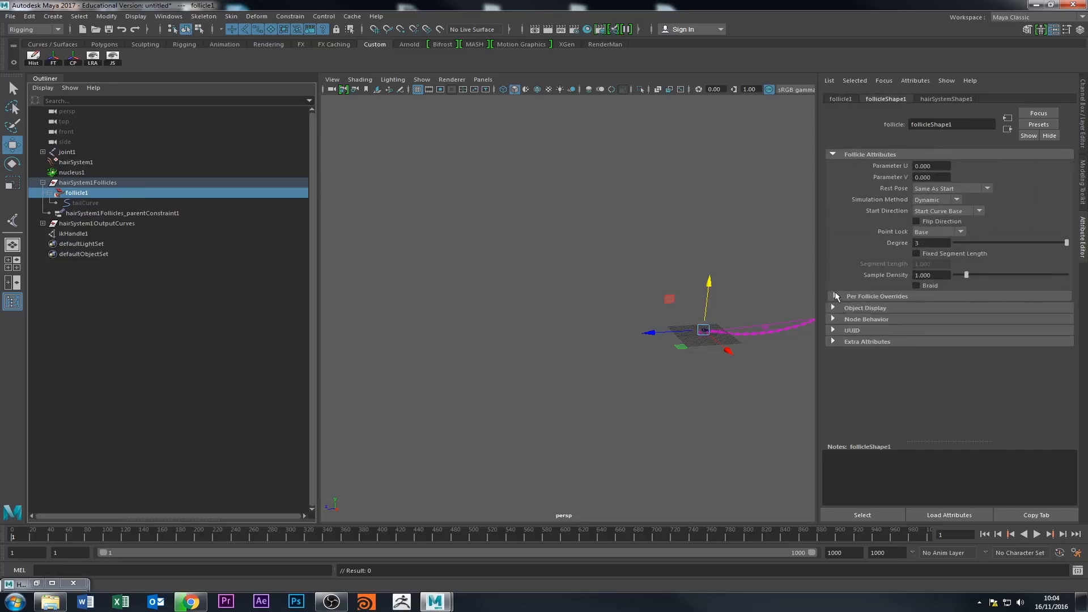
pyautogui.click(834, 294)
pyautogui.scroll(-2, 851, 315)
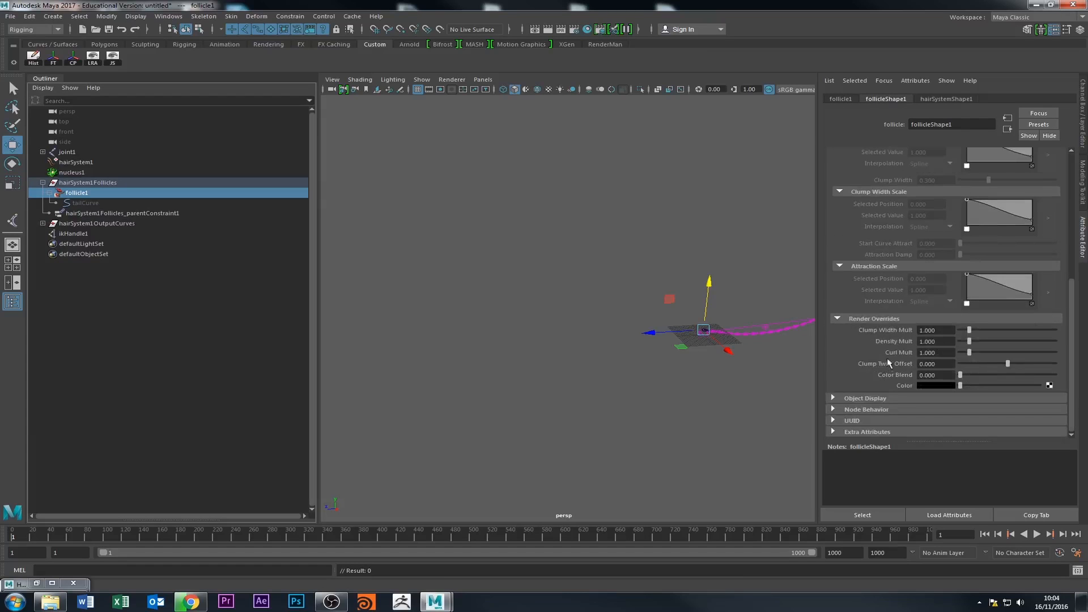
pyautogui.click(853, 398)
pyautogui.click(852, 396)
pyautogui.scroll(5, 858, 340)
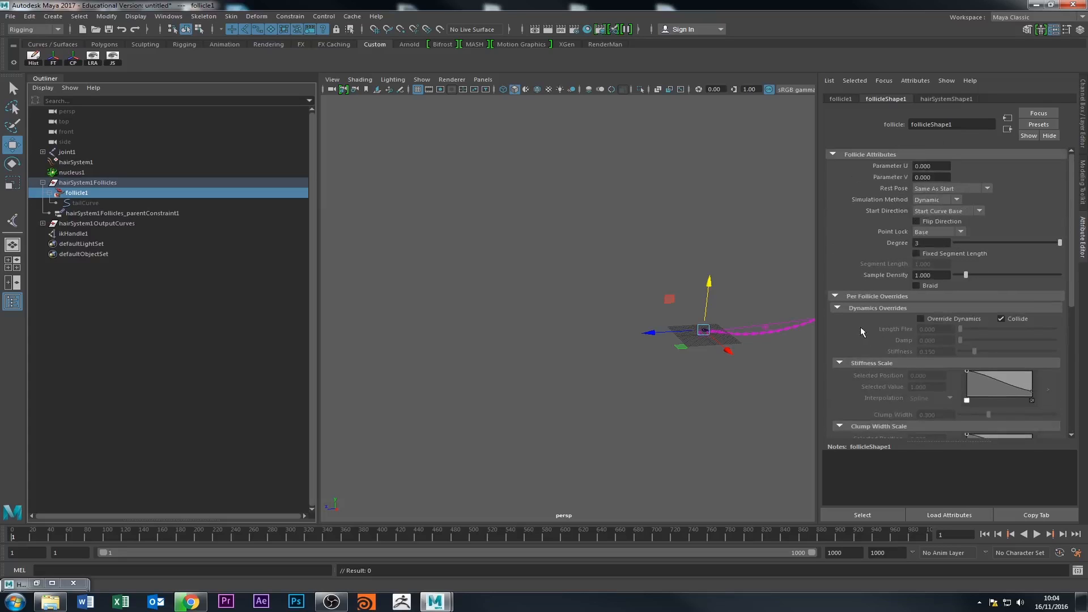
pyautogui.click(838, 295)
pyautogui.click(838, 294)
pyautogui.click(837, 308)
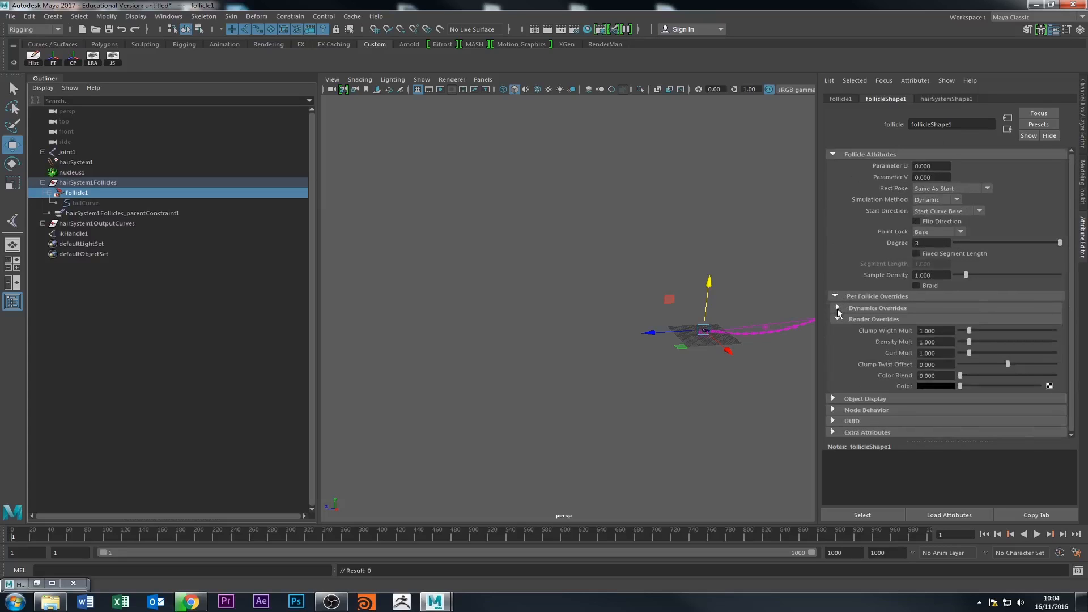
pyautogui.click(838, 308)
pyautogui.click(837, 308)
pyautogui.click(837, 309)
pyautogui.scroll(-5, 853, 340)
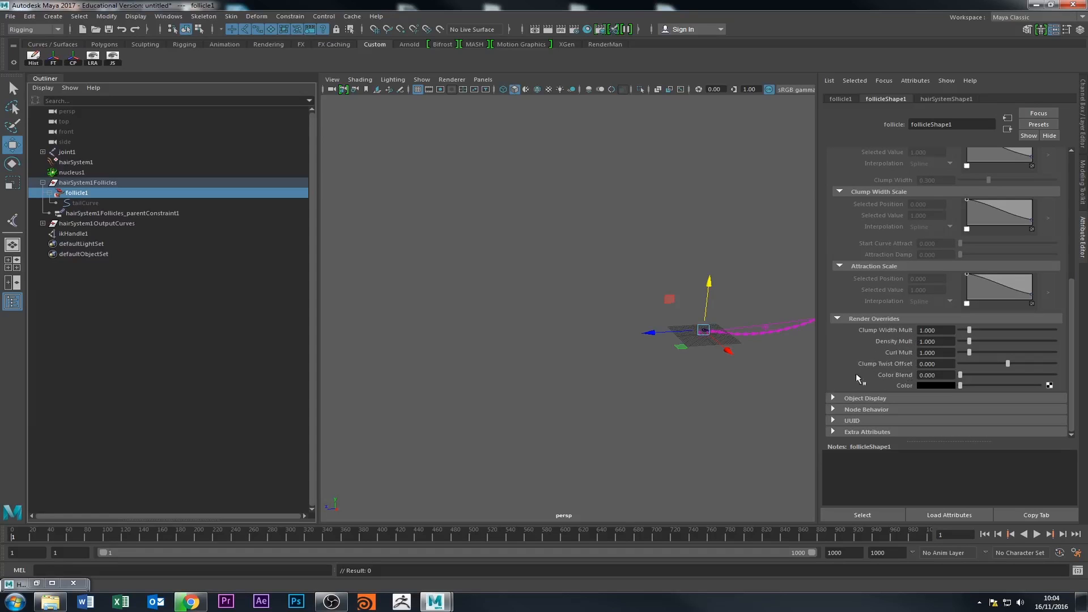
# - Examine the Clump and Hair Shape settings of hairSystemShape1
pyautogui.click(928, 98)
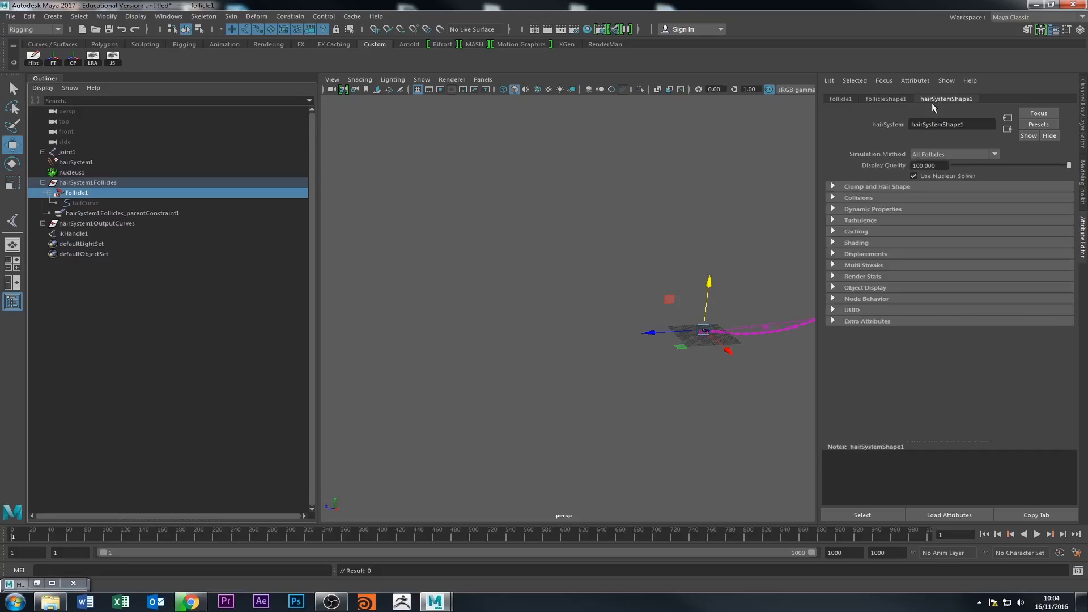
pyautogui.click(834, 186)
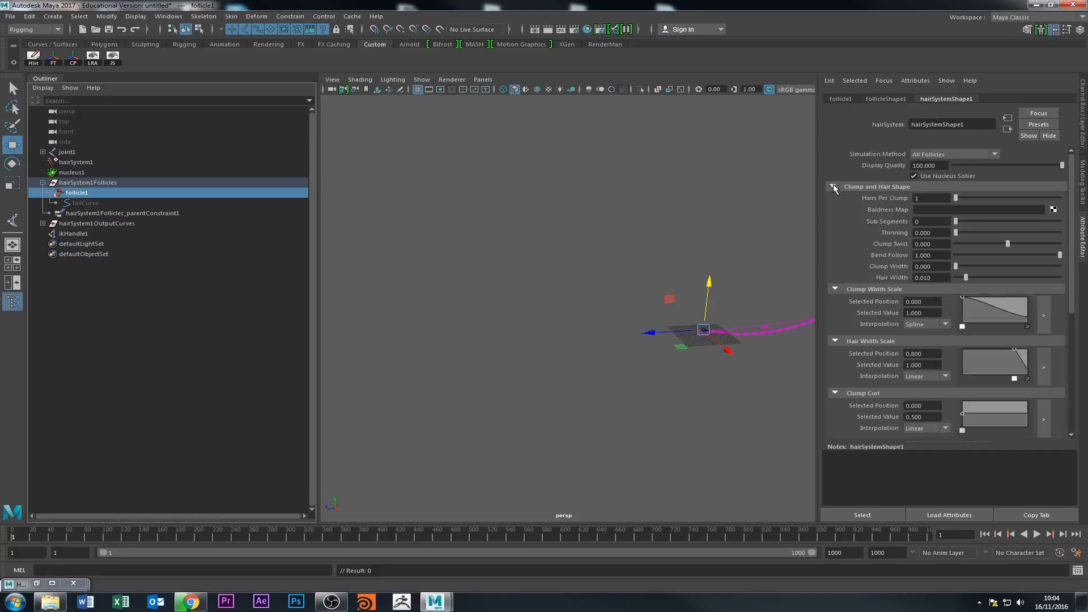
pyautogui.click(839, 186)
# - Try enabling Override Dynamics on follicleShape1, look through the override settings and disable it again
pyautogui.click(901, 99)
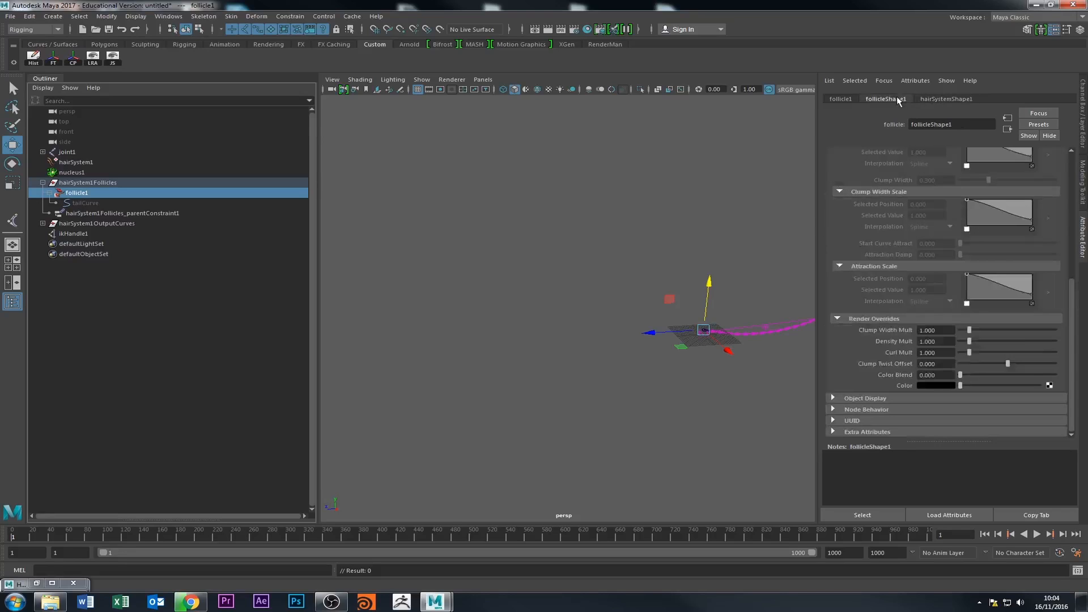
pyautogui.scroll(6, 857, 195)
pyautogui.scroll(1, 856, 210)
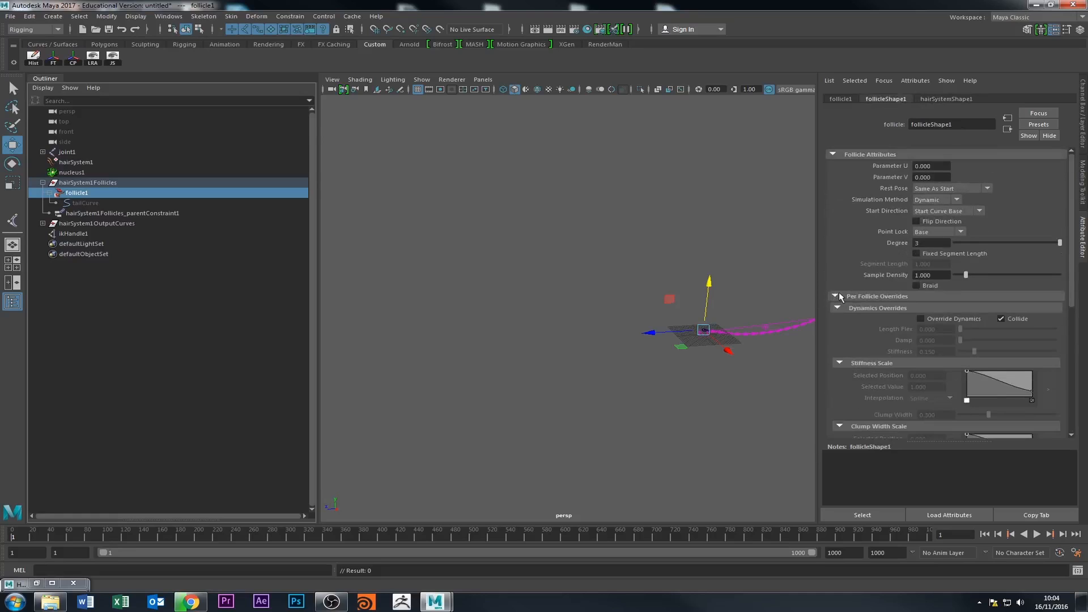
pyautogui.click(920, 318)
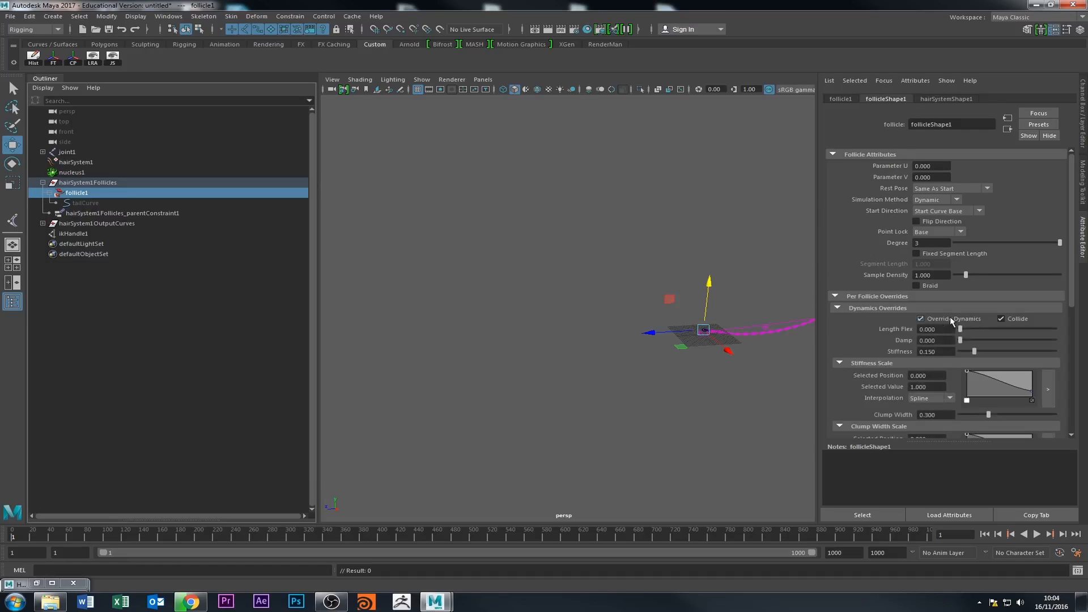
pyautogui.scroll(-11, 943, 320)
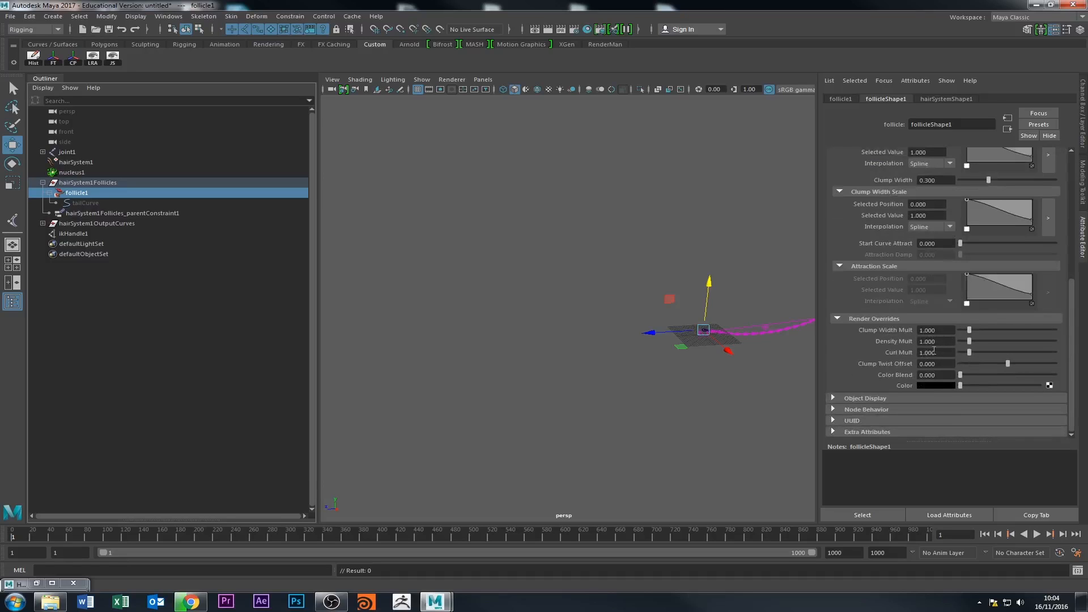
pyautogui.scroll(7, 874, 339)
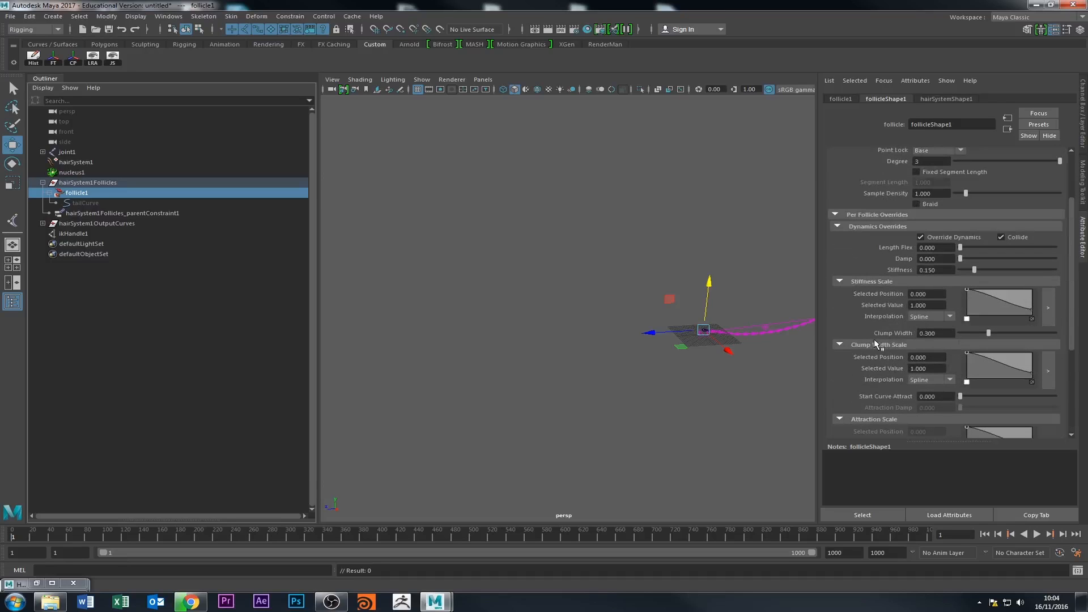
pyautogui.scroll(1, 847, 198)
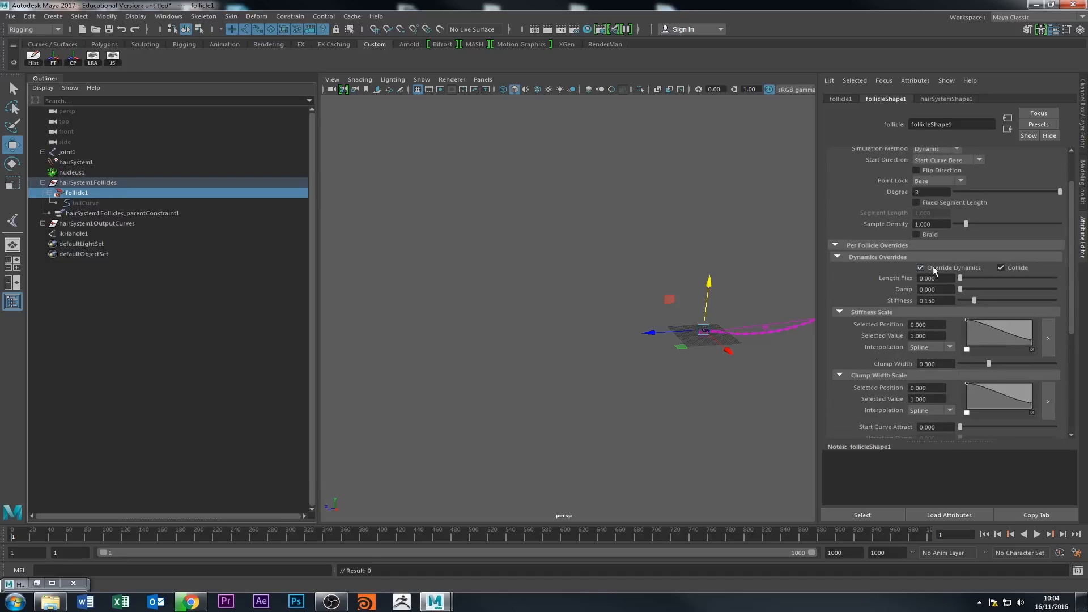
pyautogui.click(920, 268)
# - Set the Bend Resistance in the Dynamic Properties of hairSystemShape1 to 5
pyautogui.click(943, 99)
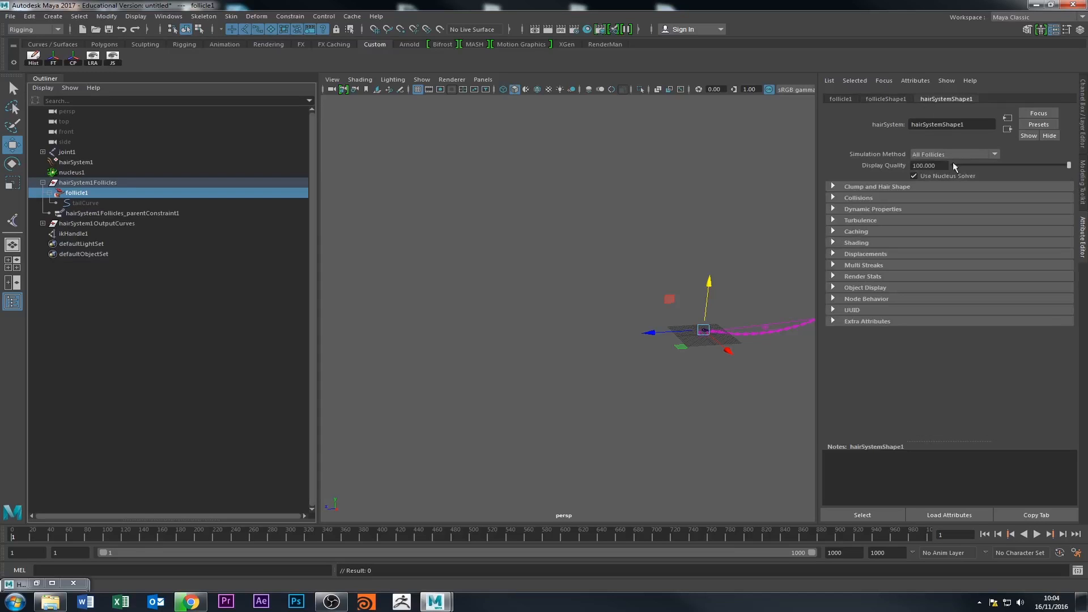
pyautogui.click(839, 197)
pyautogui.click(837, 198)
pyautogui.click(833, 187)
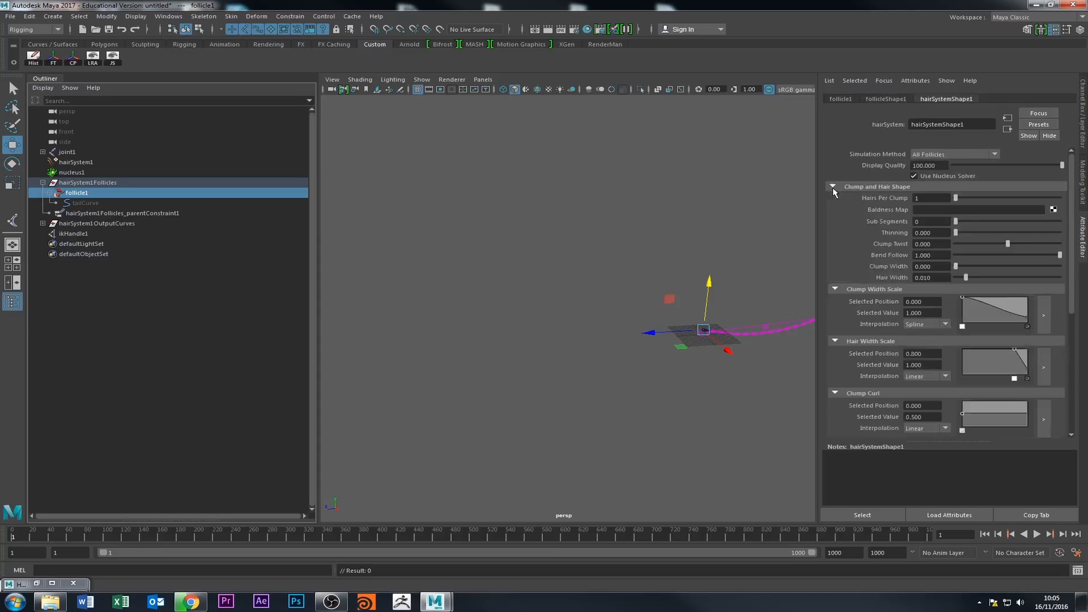
pyautogui.click(831, 187)
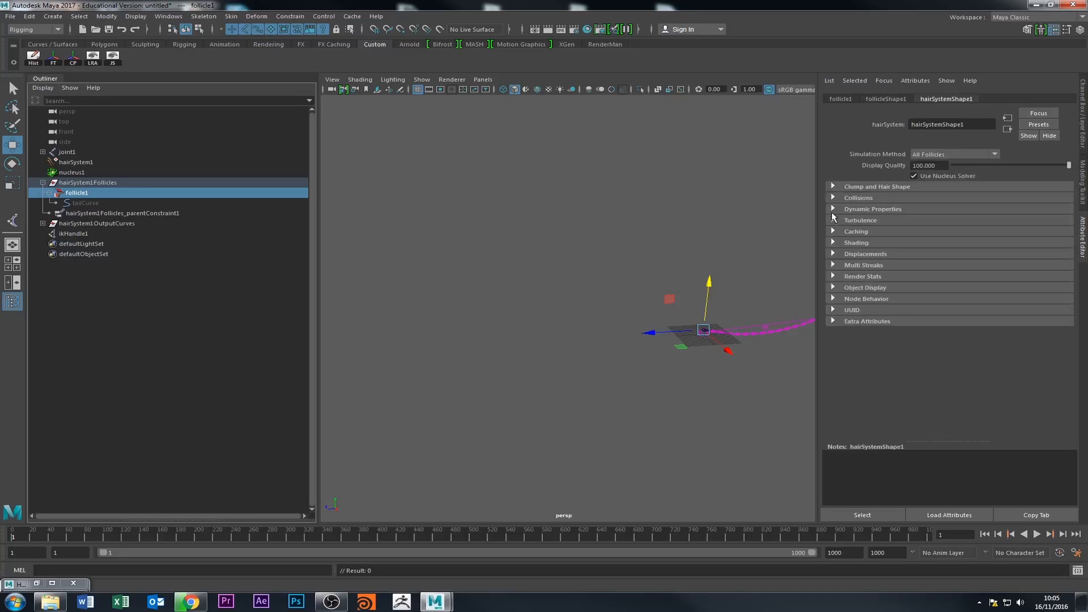
pyautogui.click(833, 210)
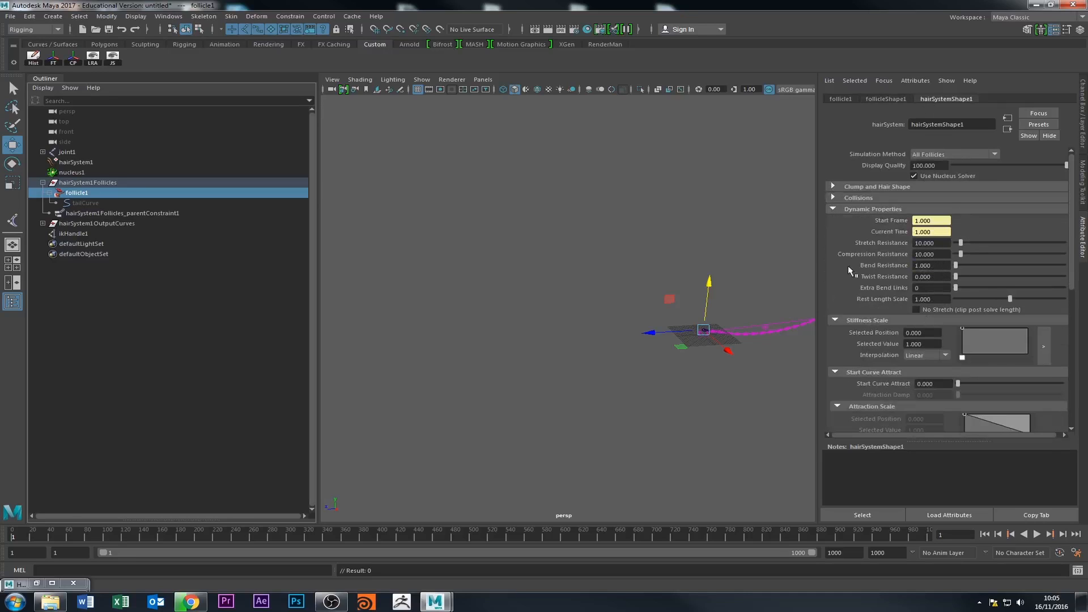
pyautogui.click(943, 266)
pyautogui.write('5')
pyautogui.press('Return')
# - Play the simulation with the higher bend resistance, stop it and return to frame 1
pyautogui.click(1037, 533)
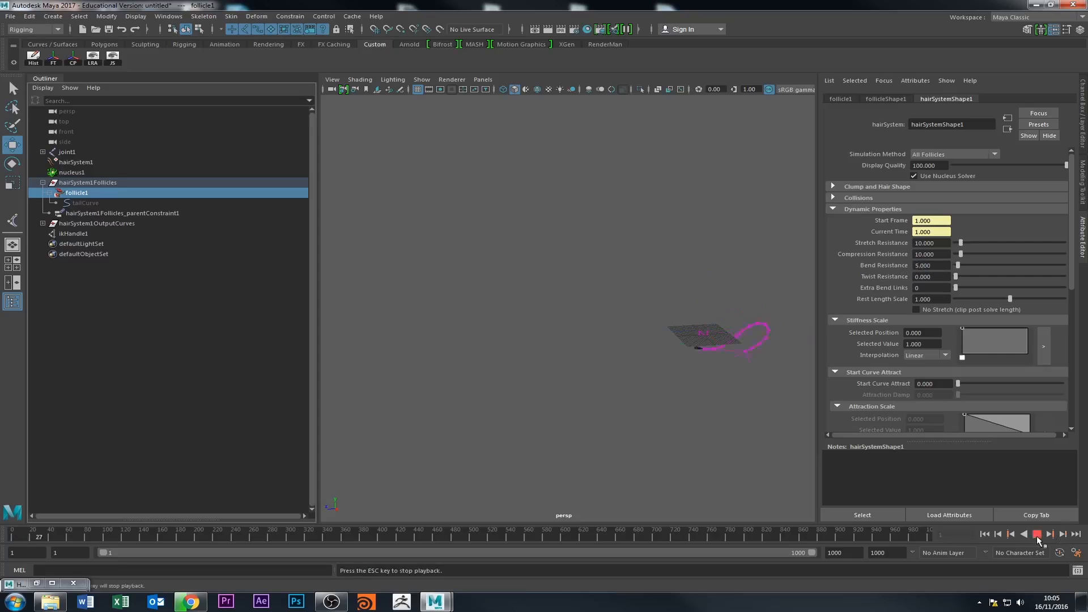
pyautogui.click(1037, 534)
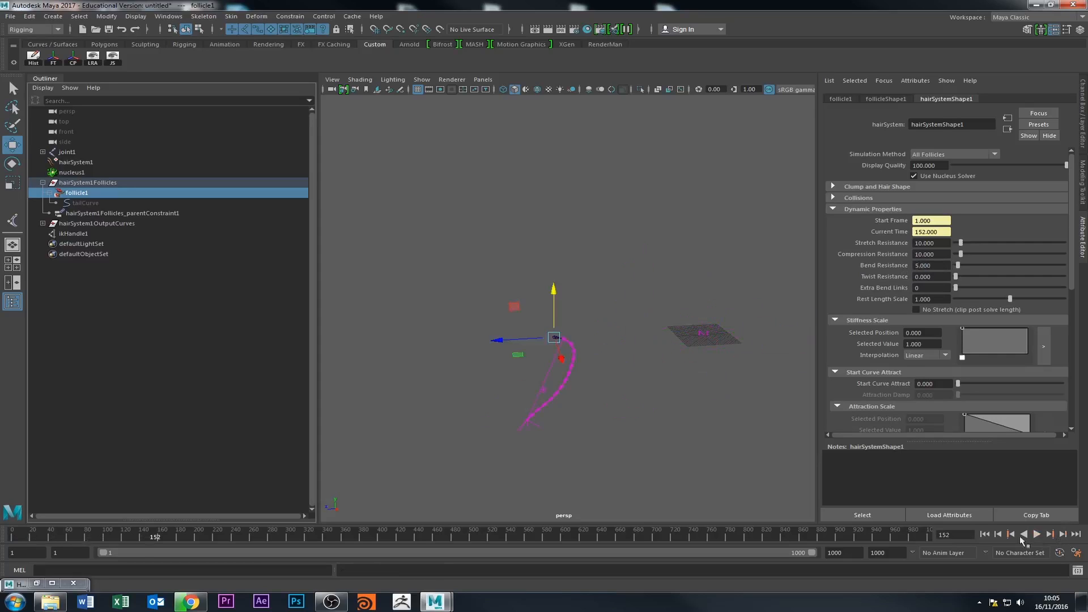
pyautogui.click(985, 535)
# - Raise the Drag force of hairSystemShape1 to about 0.110 and briefly play the simulation
pyautogui.scroll(-5, 913, 268)
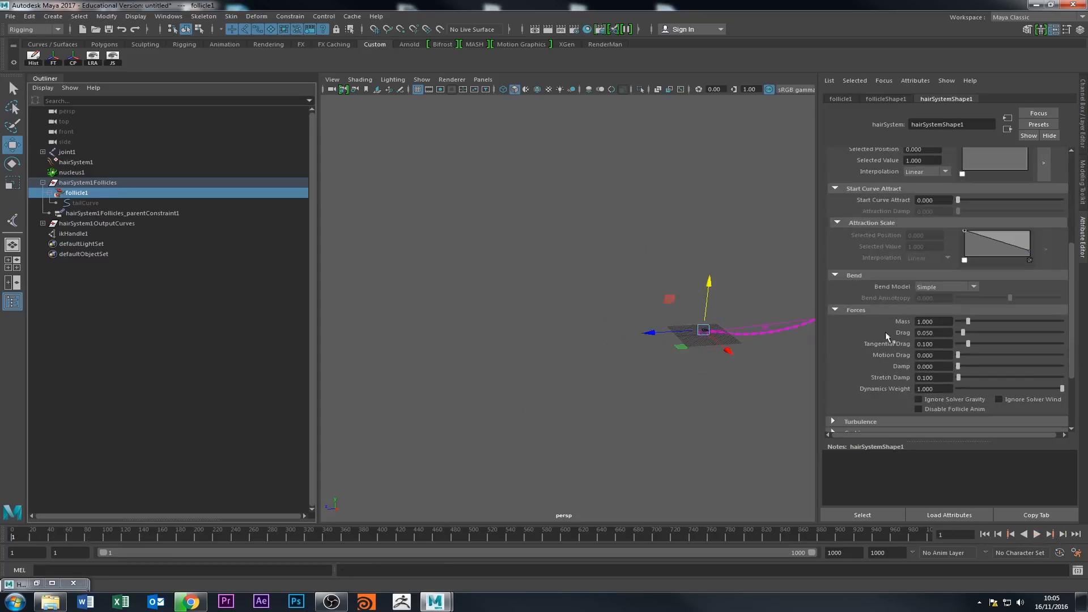
pyautogui.moveTo(968, 338); pyautogui.dragTo(969, 338)
pyautogui.click(1037, 534)
pyautogui.click(1039, 534)
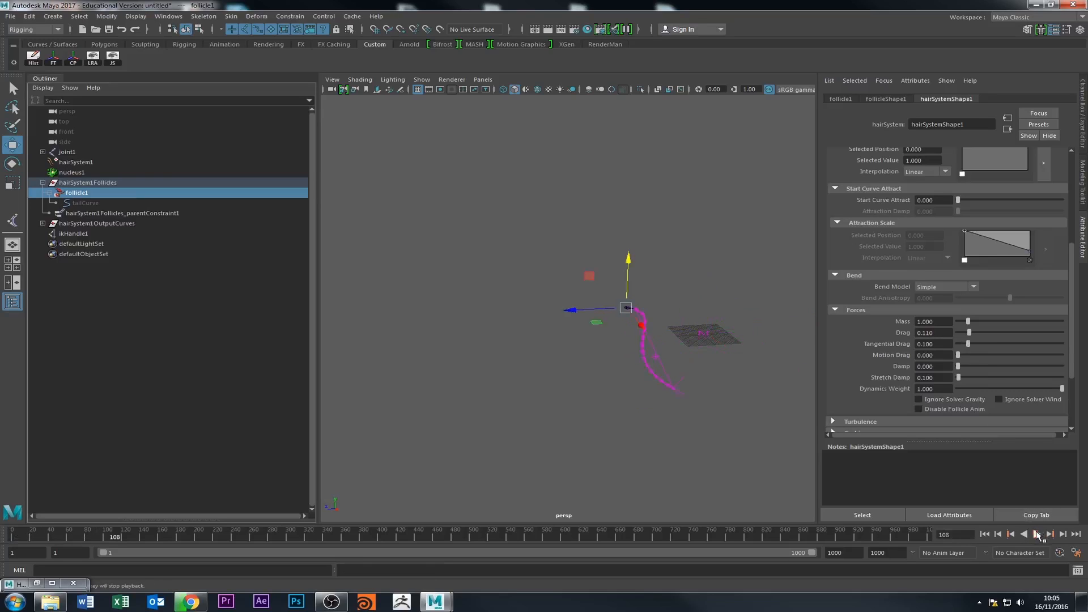
# - Raise the Damp force to about 1.154, replay the simulation from frame 1 and return to frame 1
pyautogui.moveTo(958, 366); pyautogui.dragTo(970, 366)
pyautogui.click(984, 535)
pyautogui.click(1037, 533)
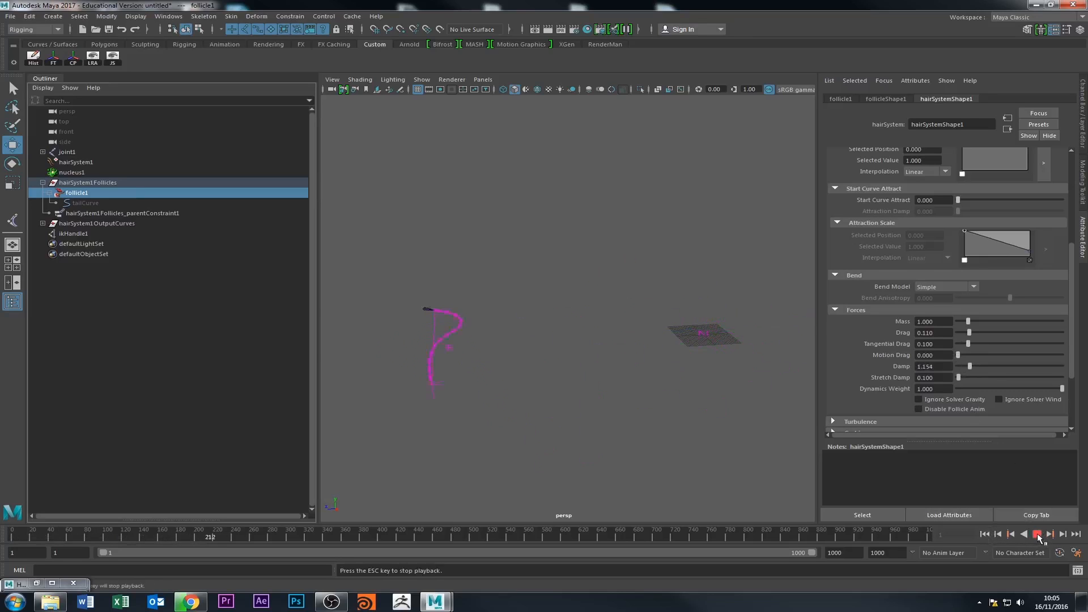
pyautogui.click(1037, 535)
pyautogui.click(984, 534)
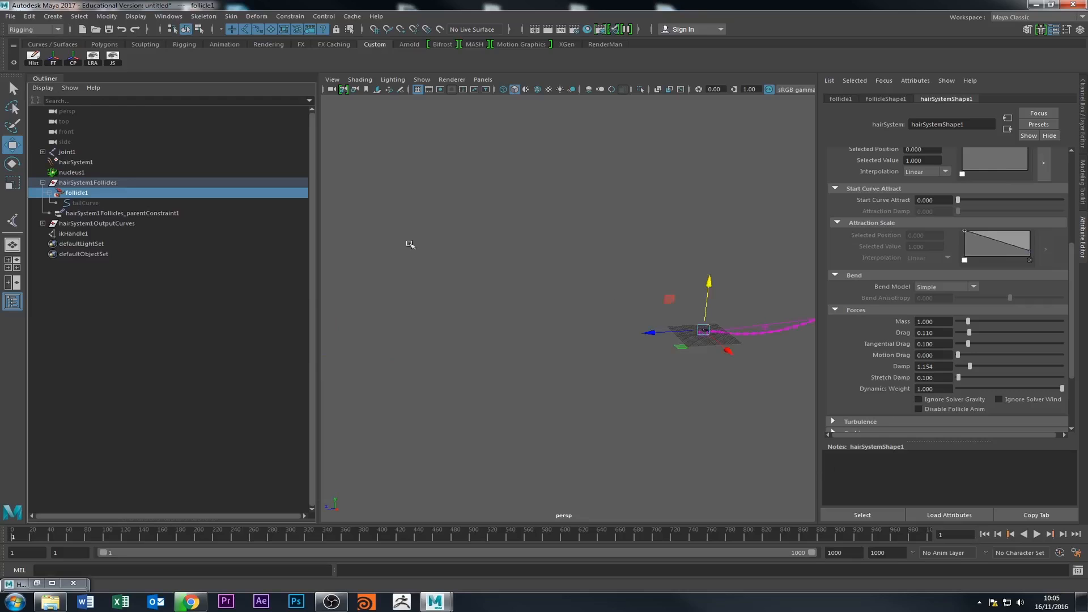
# - Change joint1's Translate Y expression to joint1.translateY=sin(time*1.3)*20; and apply the edit
pyautogui.click(727, 374)
pyautogui.keyDown('alt'); pyautogui.moveTo(727, 374); pyautogui.dragTo(759, 375, button='right'); pyautogui.keyUp('alt')
pyautogui.keyDown('alt'); pyautogui.moveTo(732, 372); pyautogui.dragTo(452, 368, button='middle'); pyautogui.keyUp('alt')
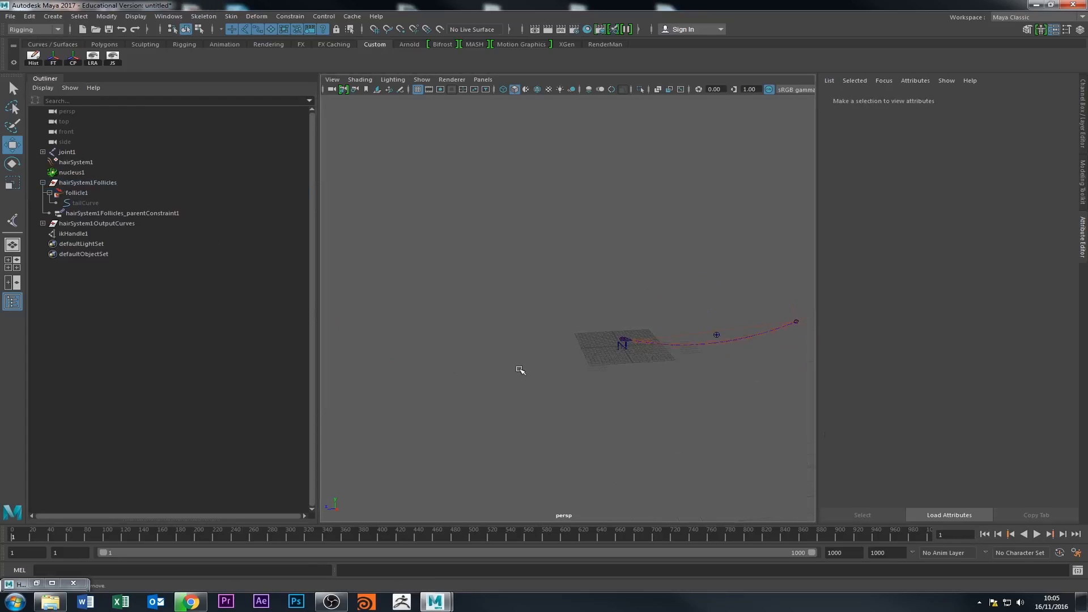
pyautogui.click(624, 342)
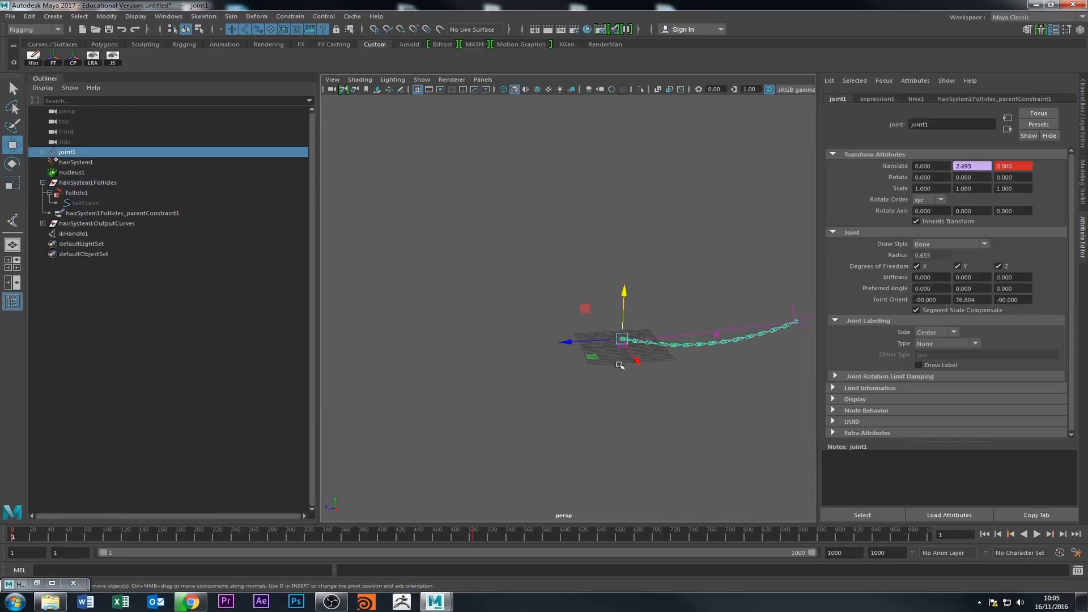
pyautogui.rightClick(972, 167)
pyautogui.click(1015, 172)
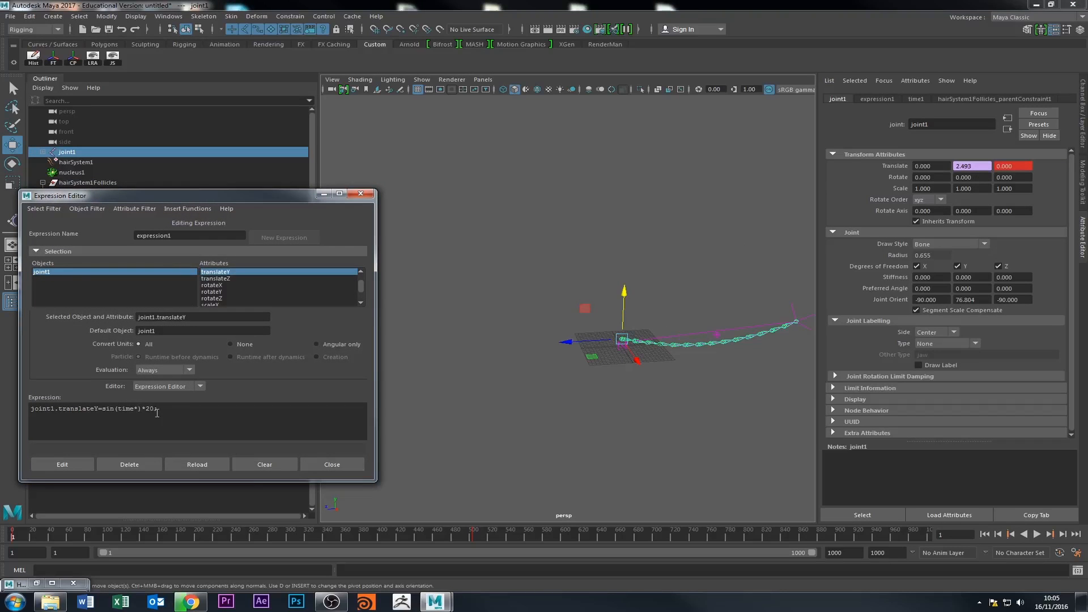
pyautogui.click(62, 464)
# - Play the simulation with the edited expression, close the Expression Editor, stop playback and return to frame 1
pyautogui.click(1036, 535)
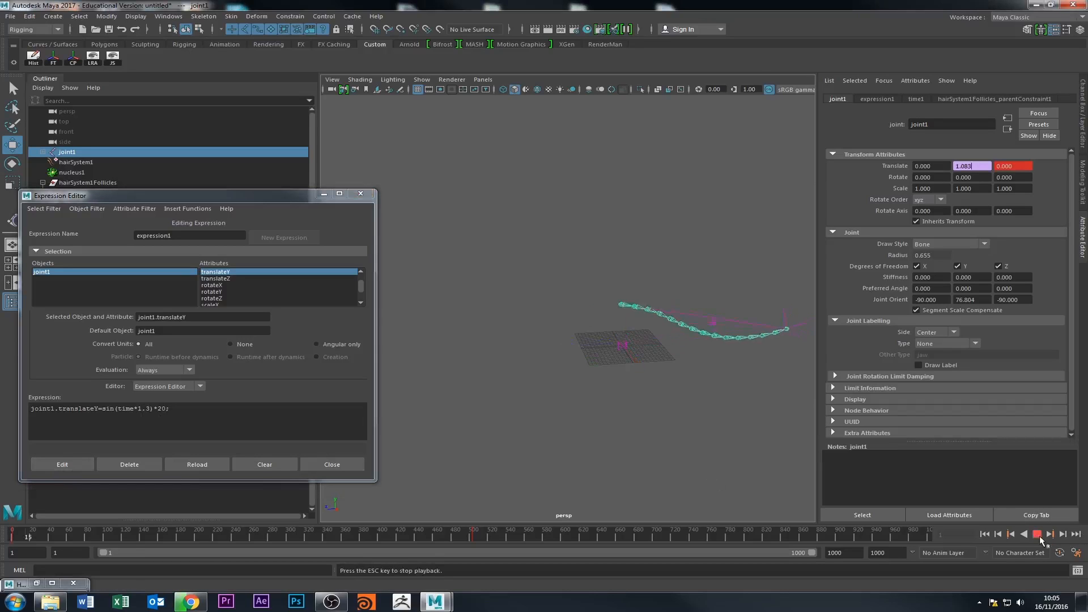
pyautogui.click(361, 194)
pyautogui.scroll(-5, 491, 413)
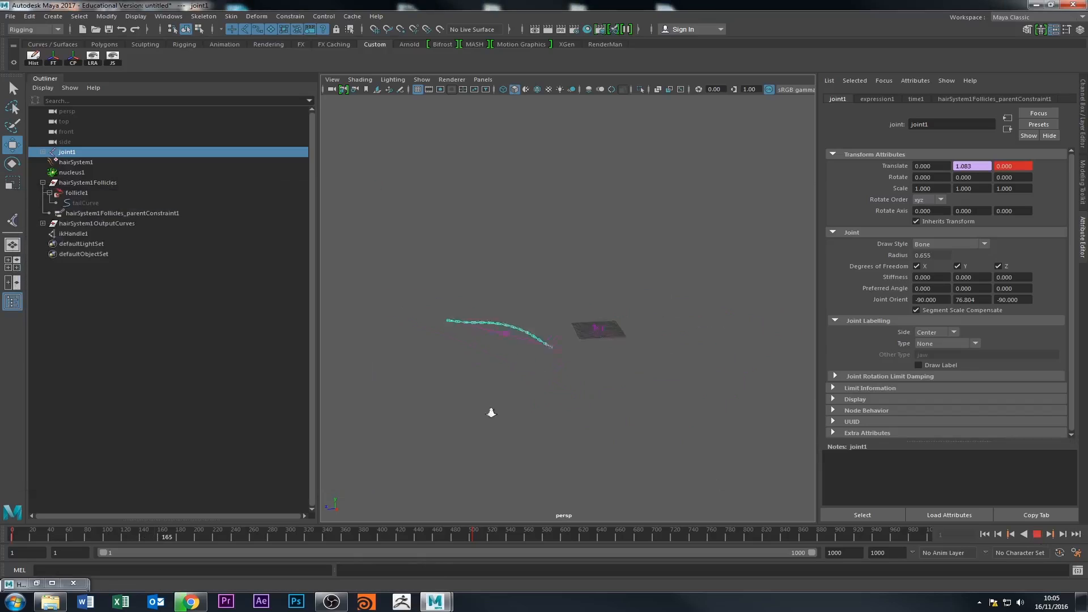
pyautogui.click(1037, 534)
pyautogui.click(984, 534)
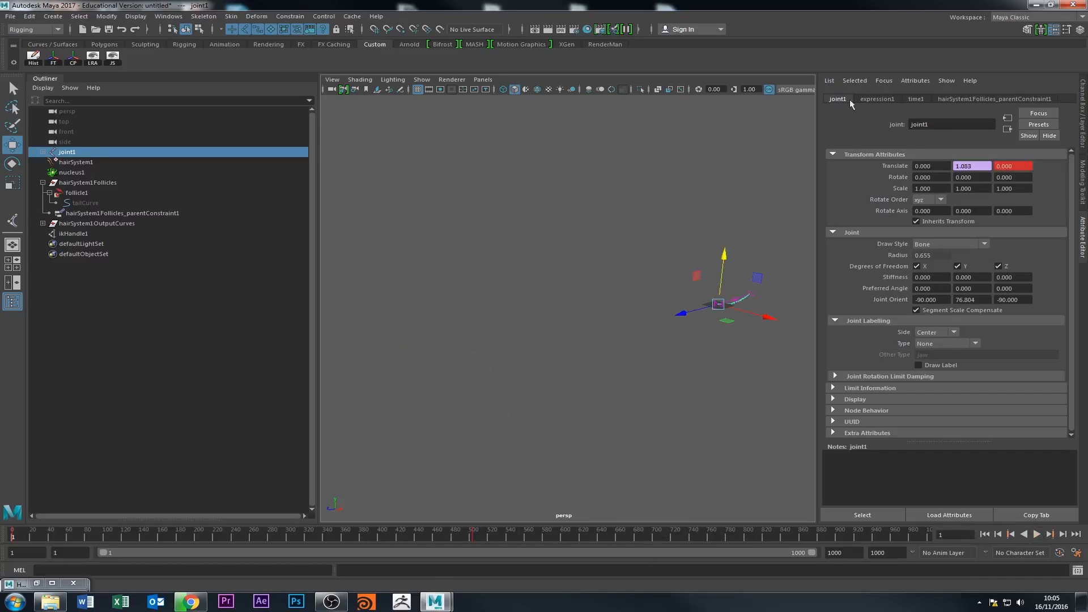
# - Lower the Damp force of hairSystemShape1 to about 0.385
pyautogui.click(974, 99)
pyautogui.click(90, 162)
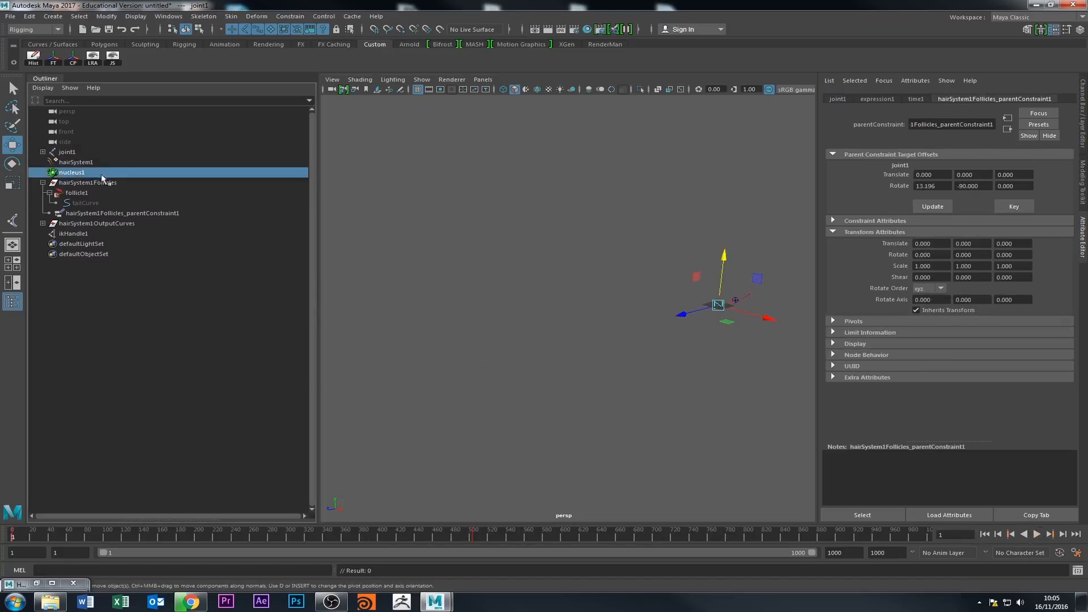
pyautogui.click(93, 172)
pyautogui.click(90, 162)
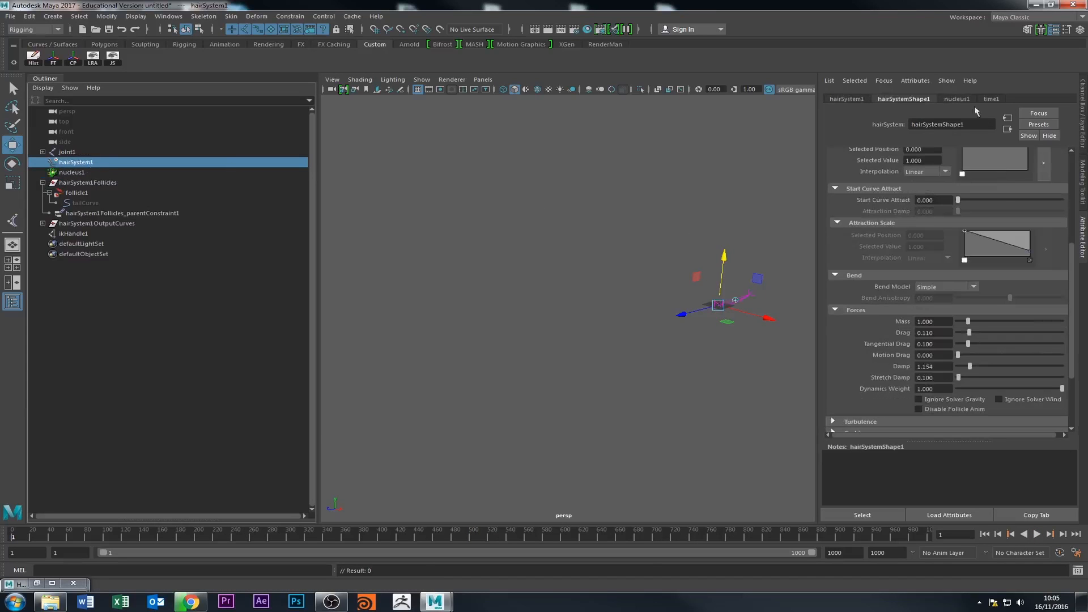
pyautogui.click(957, 99)
pyautogui.click(912, 100)
pyautogui.moveTo(968, 368); pyautogui.dragTo(962, 370)
# - Play the simulation with the lower damping, examine the tail's motion from several angles, and stop playback
pyautogui.click(1036, 534)
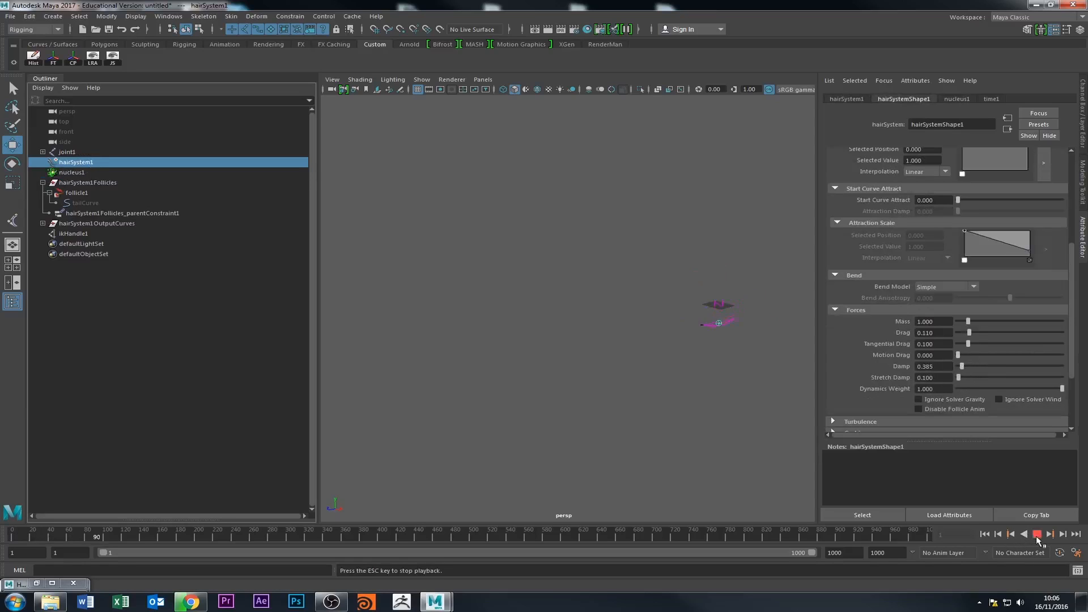
pyautogui.keyDown('alt'); pyautogui.moveTo(635, 401); pyautogui.dragTo(530, 481); pyautogui.keyUp('alt')
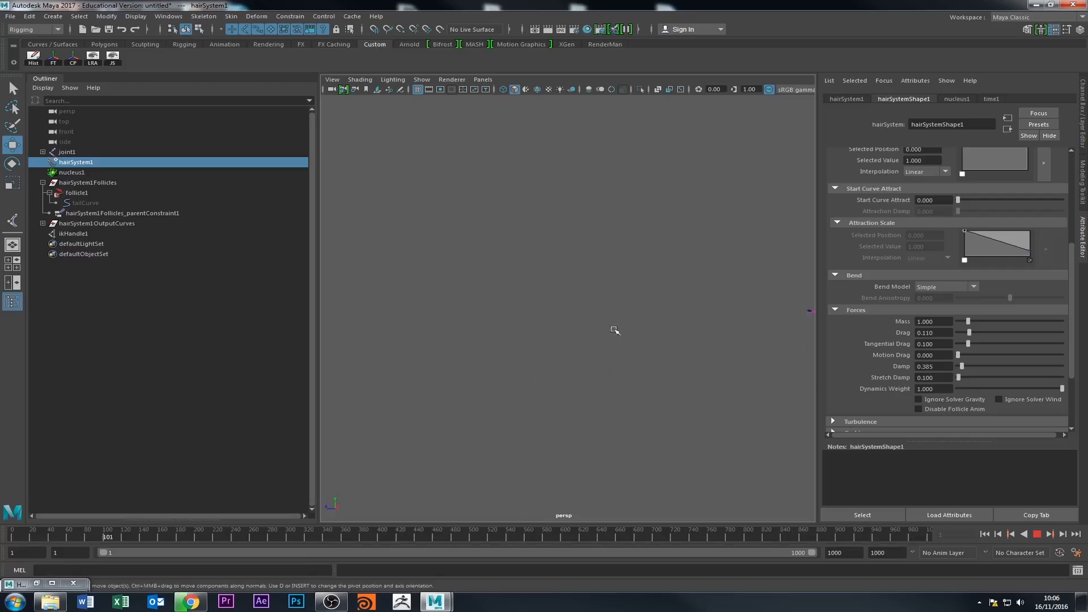
pyautogui.keyDown('alt'); pyautogui.moveTo(711, 343); pyautogui.dragTo(639, 378, button='middle'); pyautogui.keyUp('alt')
pyautogui.keyDown('alt'); pyautogui.moveTo(639, 377); pyautogui.dragTo(689, 380); pyautogui.keyUp('alt')
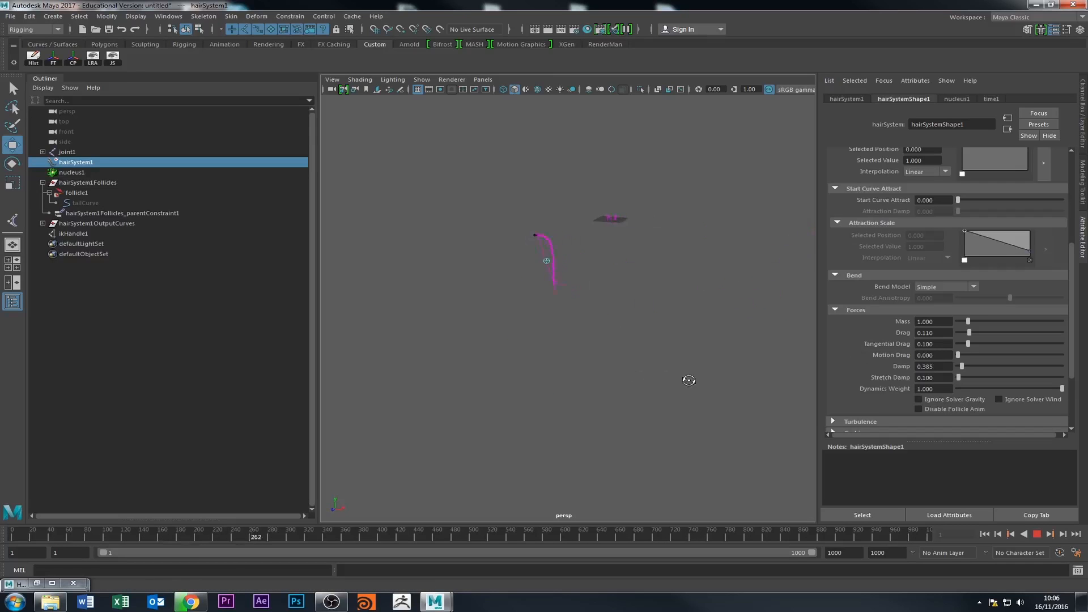
pyautogui.keyDown('alt'); pyautogui.moveTo(719, 366); pyautogui.dragTo(777, 357, button='middle'); pyautogui.keyUp('alt')
pyautogui.keyDown('alt'); pyautogui.moveTo(743, 366); pyautogui.dragTo(665, 384); pyautogui.keyUp('alt')
pyautogui.keyDown('alt'); pyautogui.moveTo(679, 337); pyautogui.dragTo(651, 370, button='middle'); pyautogui.keyUp('alt')
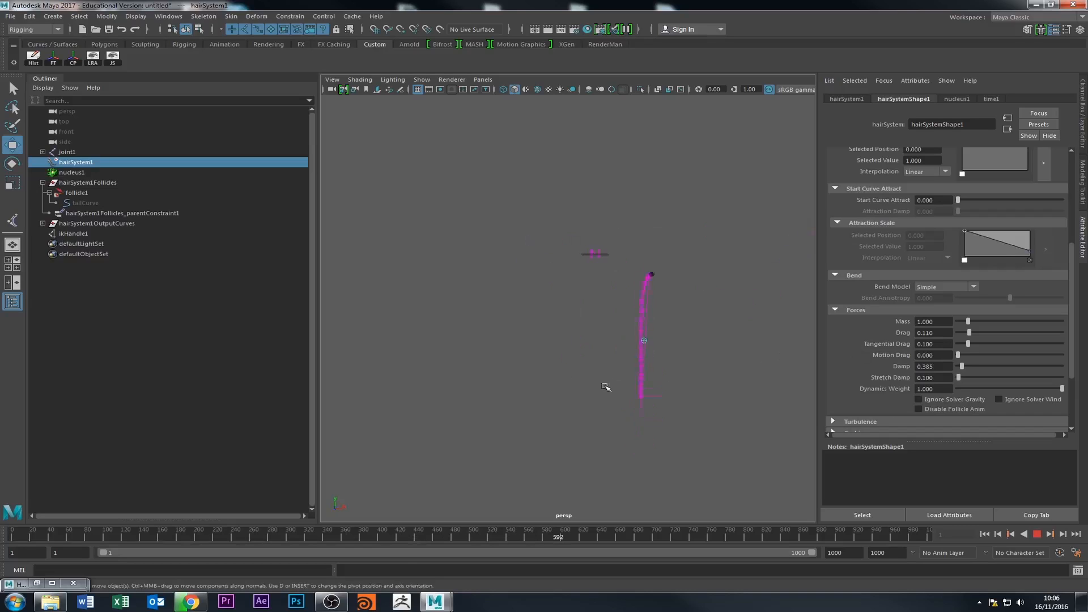
pyautogui.keyDown('alt'); pyautogui.moveTo(578, 371); pyautogui.dragTo(588, 369); pyautogui.keyUp('alt')
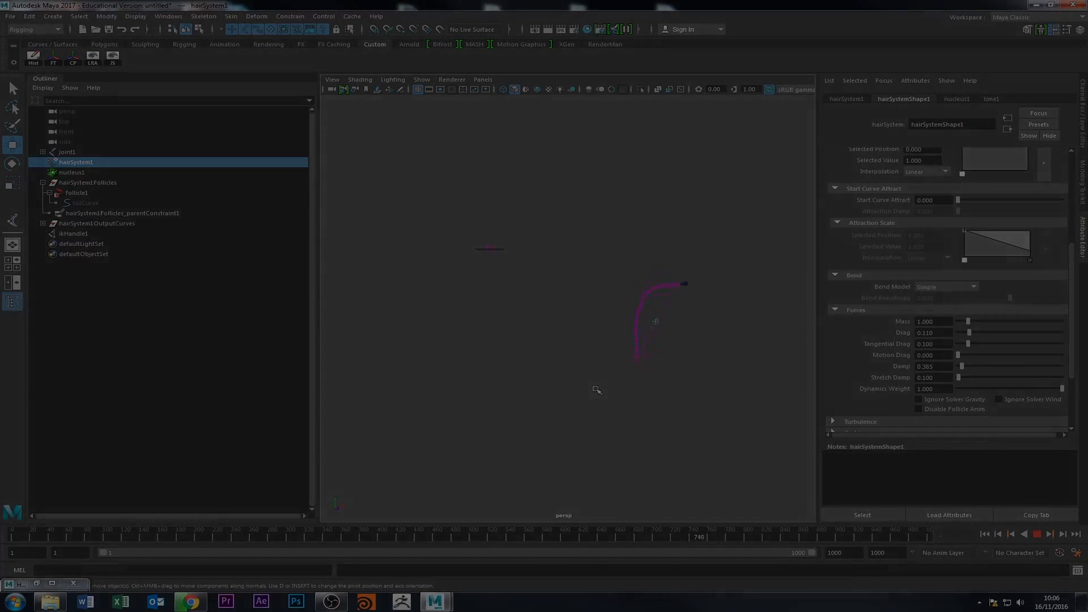
pyautogui.press('Escape')
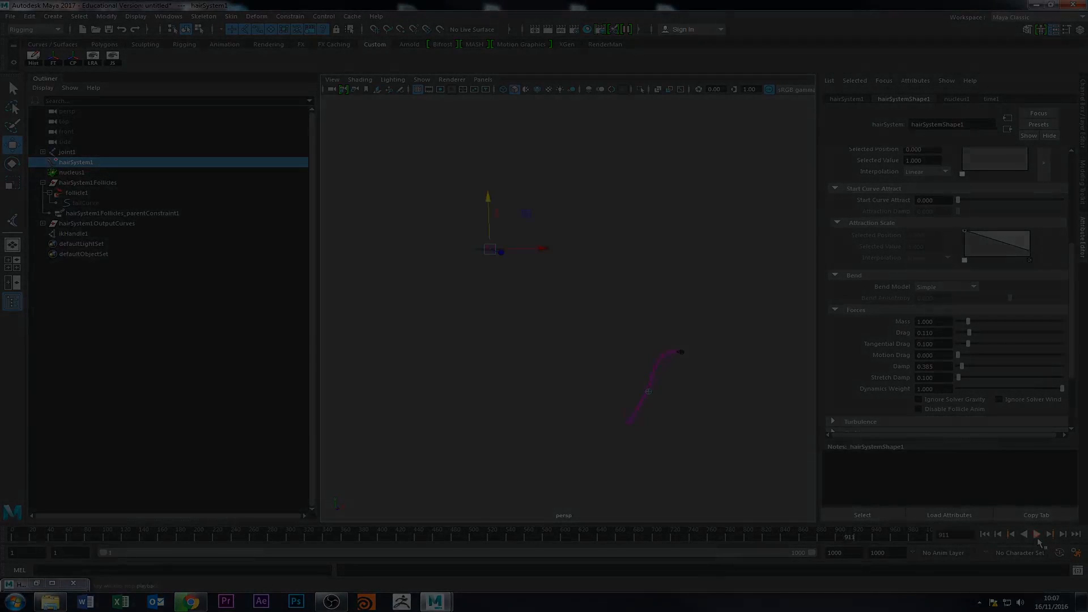